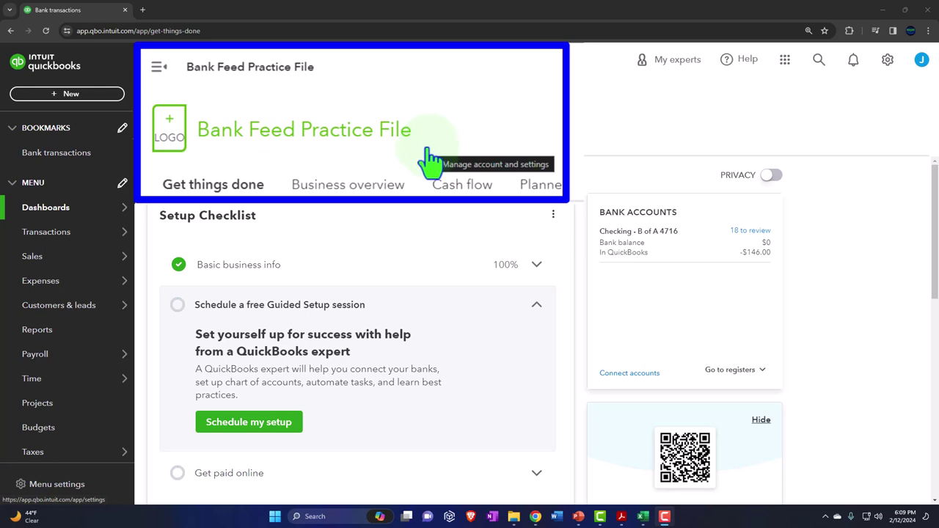
Open the chart of accounts and look through the whole account list from bank accounts to expenses.
left_click(66, 233)
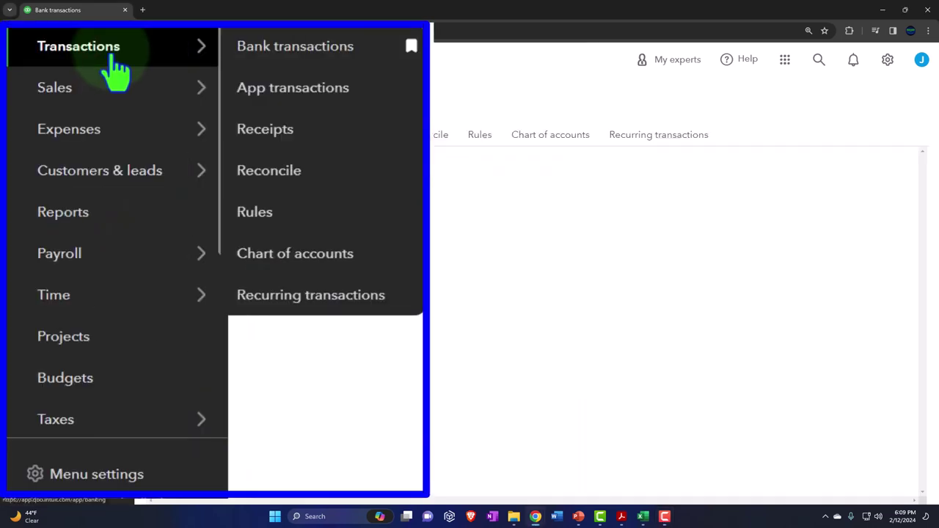
left_click(547, 138)
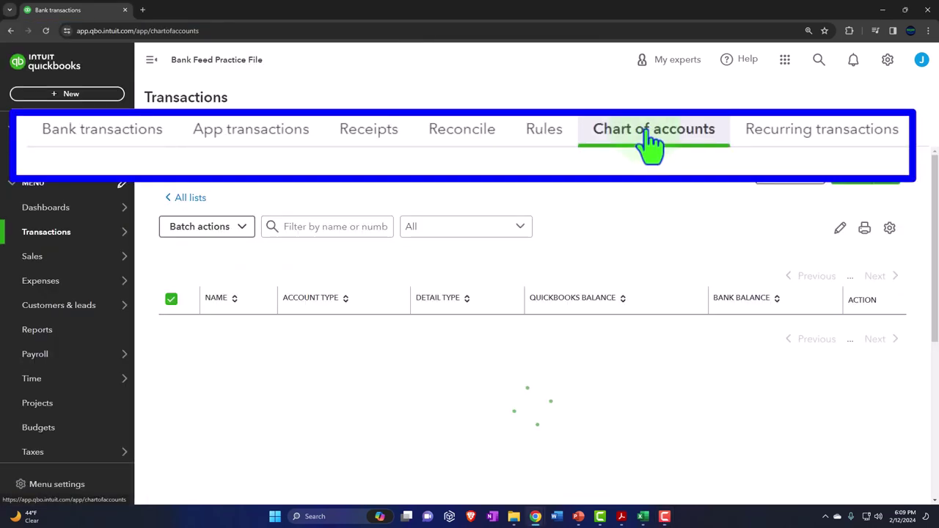
scroll(573, 296, "down", 2)
scroll(547, 223, "down", 3)
scroll(546, 224, "down", 3)
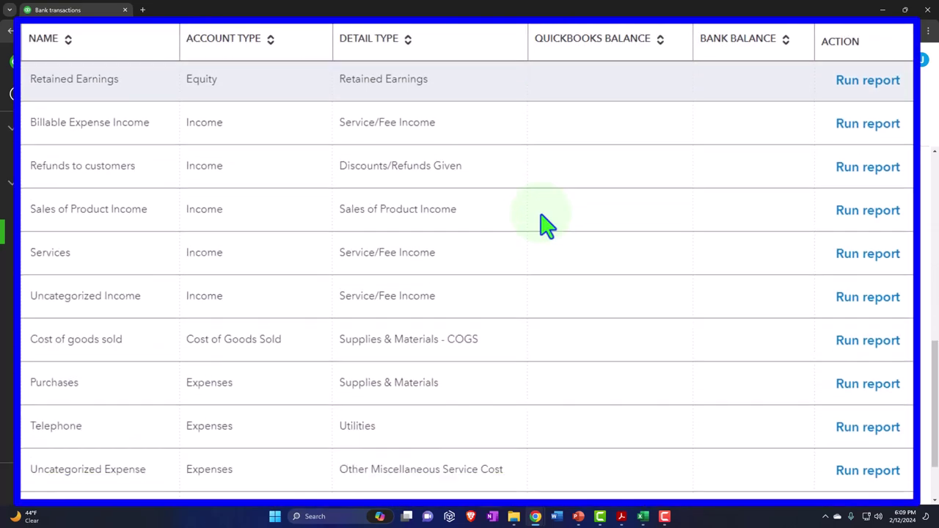
scroll(547, 224, "down", 2)
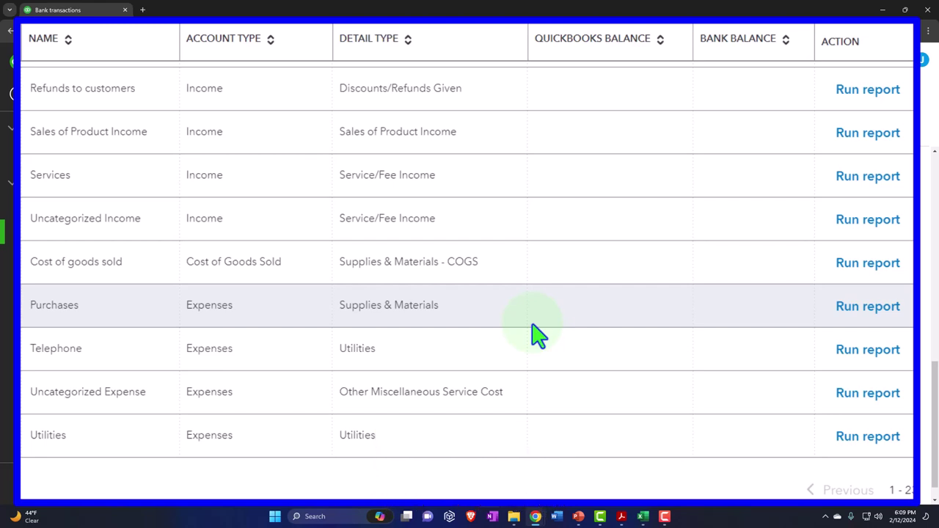
scroll(538, 336, "up", 15)
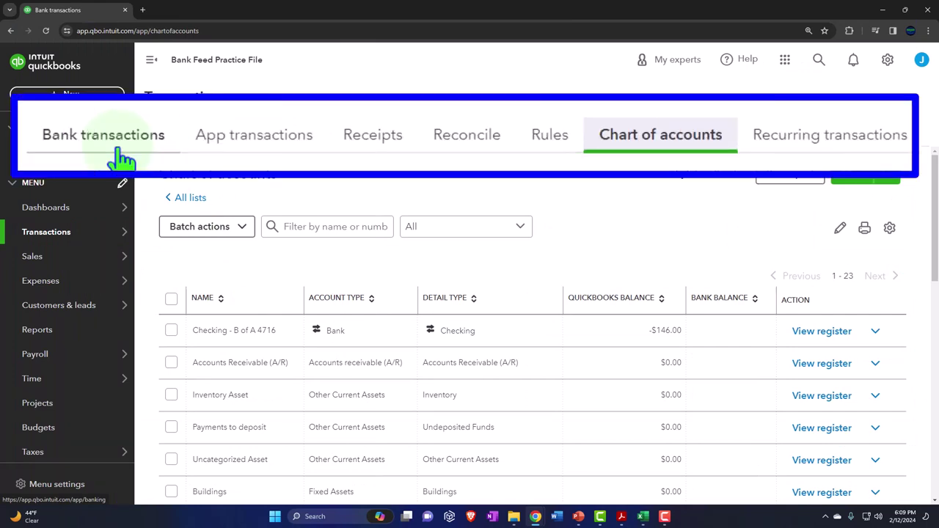
Open the bank transactions and look through the checking account entries awaiting review.
left_click(205, 147)
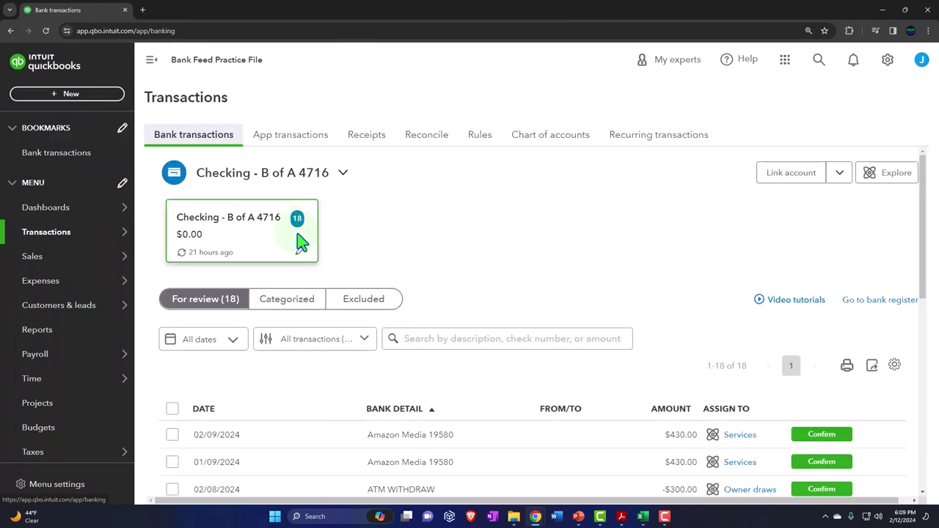
scroll(301, 241, "down", 2)
scroll(299, 242, "down", 1)
scroll(300, 245, "down", 1)
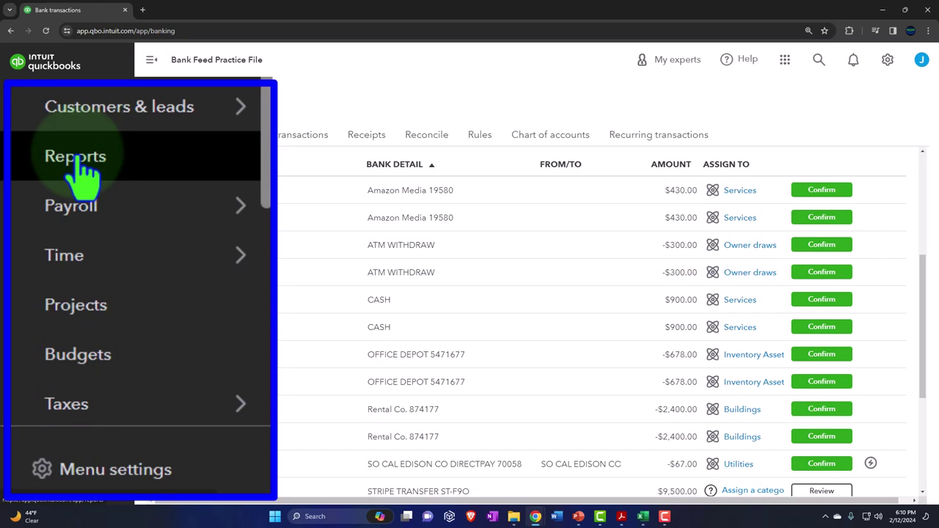
Go to the reports, dismiss the manual account banner, and open Balance Sheet and Profit and Loss in separate browser tabs.
left_click(79, 165)
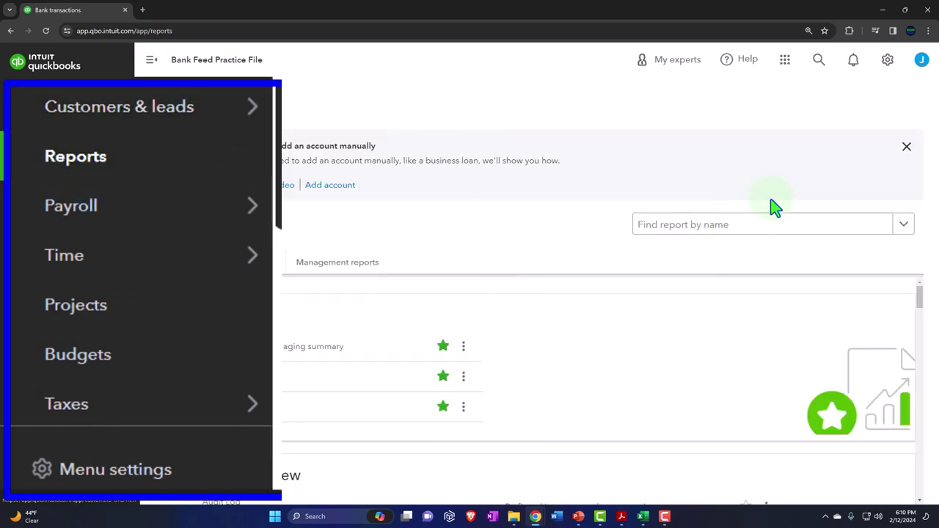
left_click(906, 149)
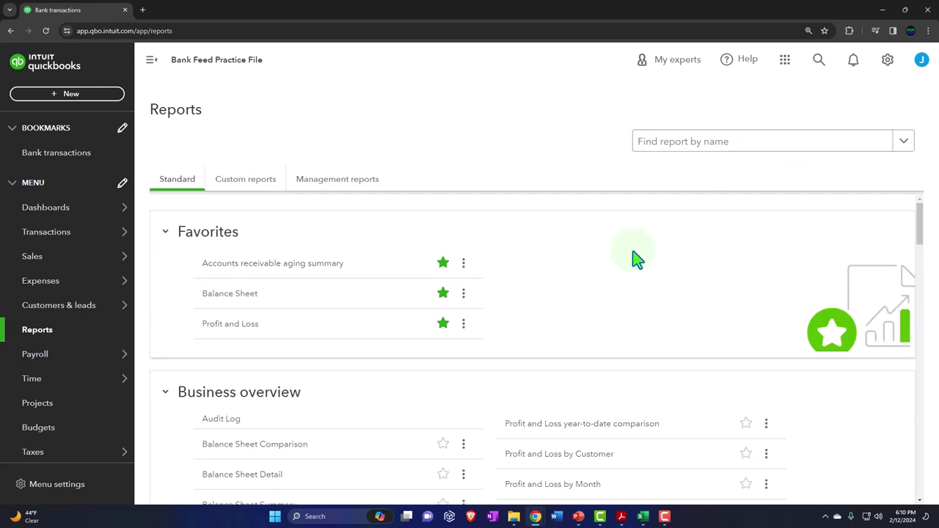
right_click(232, 298)
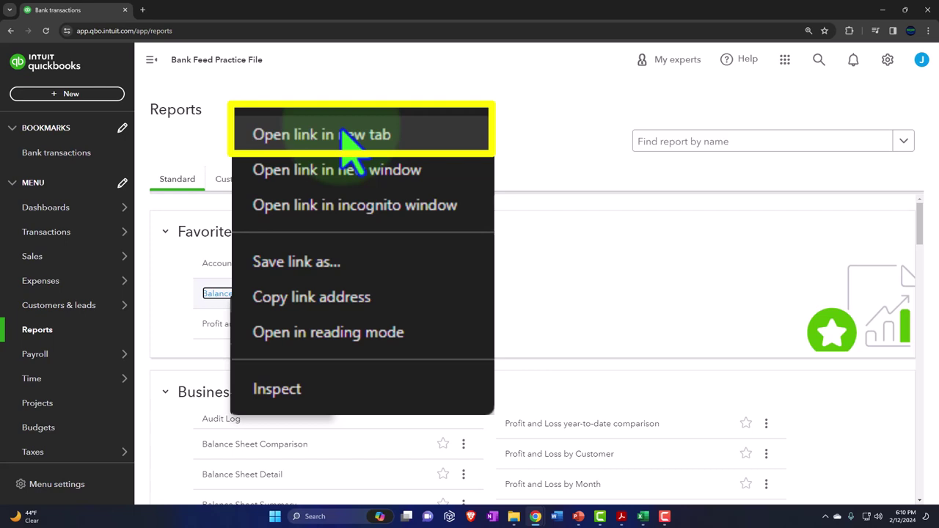
left_click(397, 135)
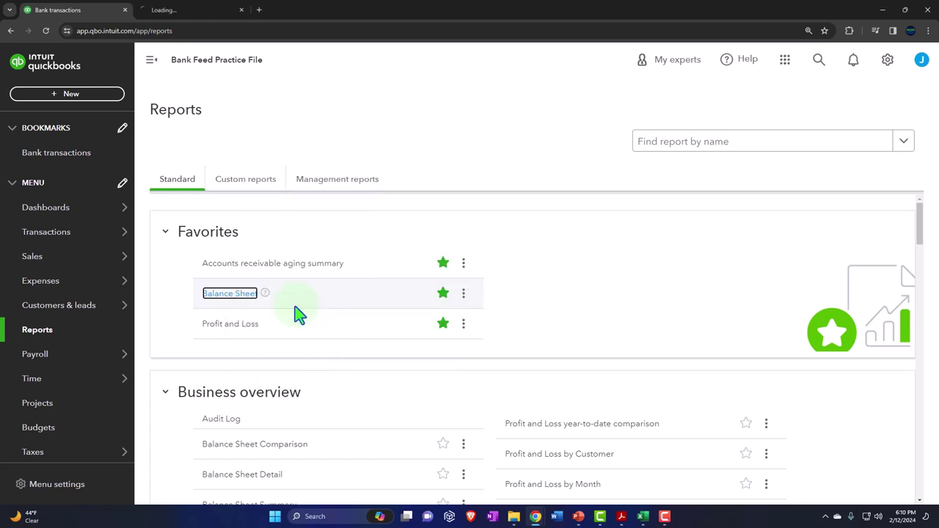
right_click(242, 330)
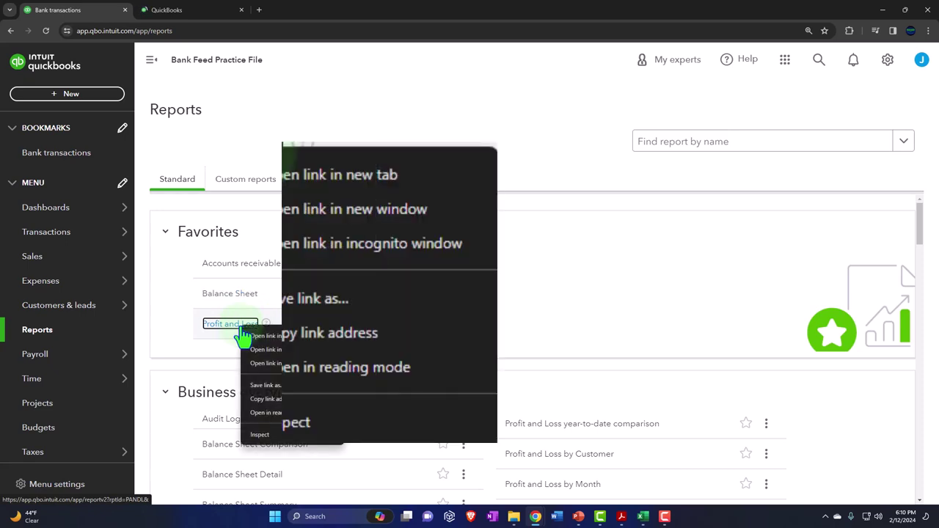
left_click(356, 179)
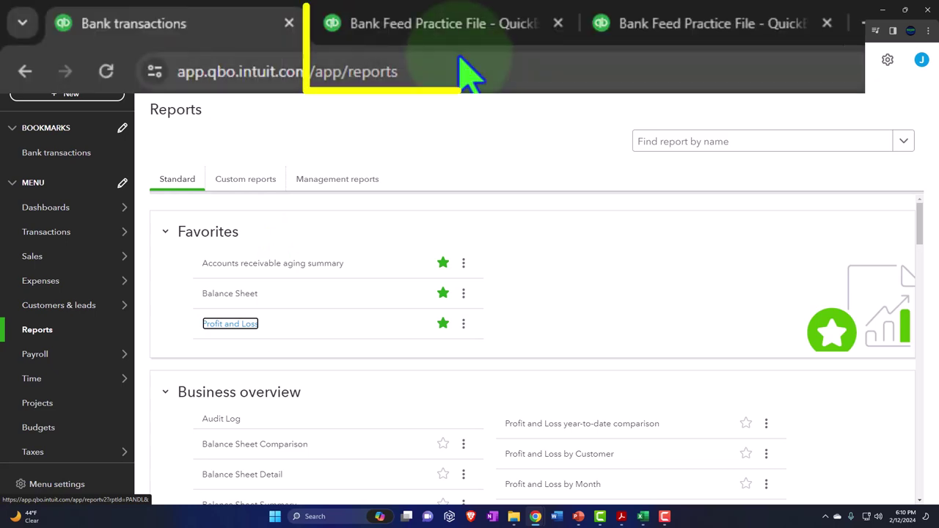
Show the Balance Sheet report with the navigation menu collapsed and set its period to 01/01/2024 through 02/29/2024.
left_click(457, 42)
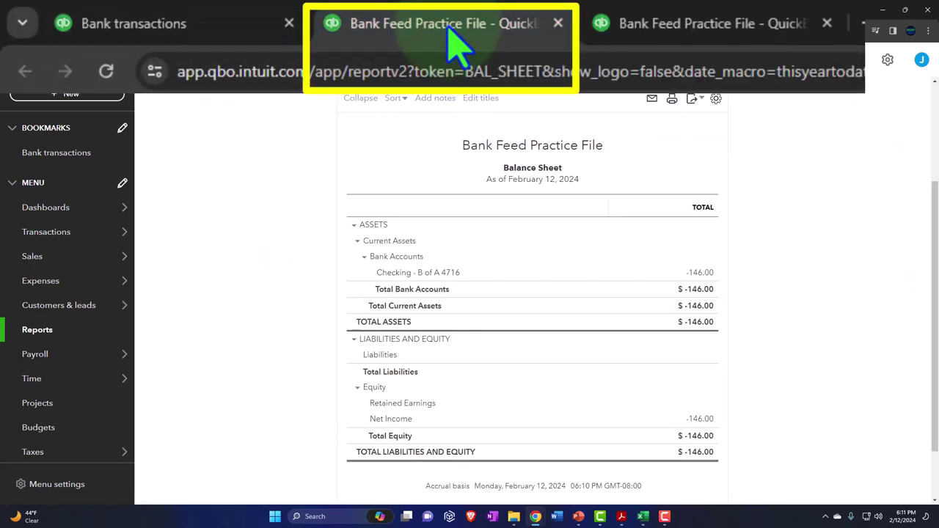
left_click(152, 61)
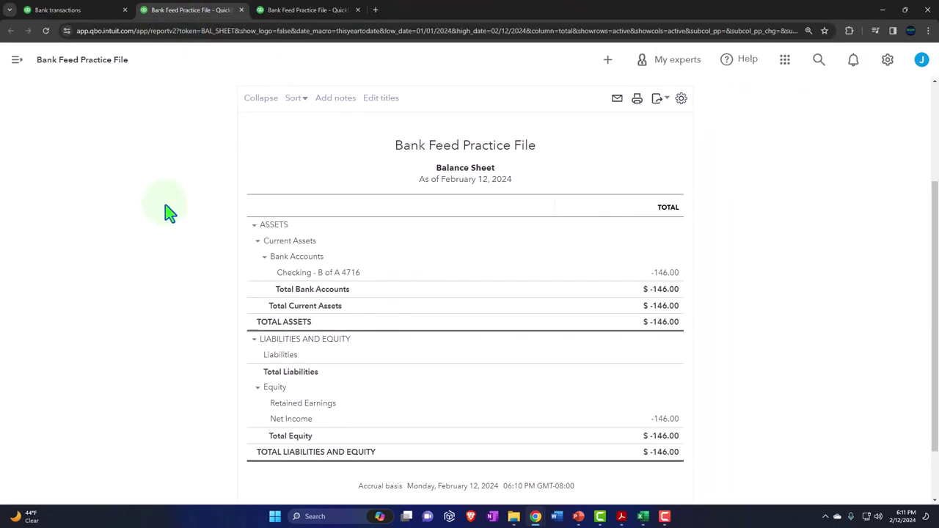
scroll(166, 212, "up", 3)
left_click(202, 154)
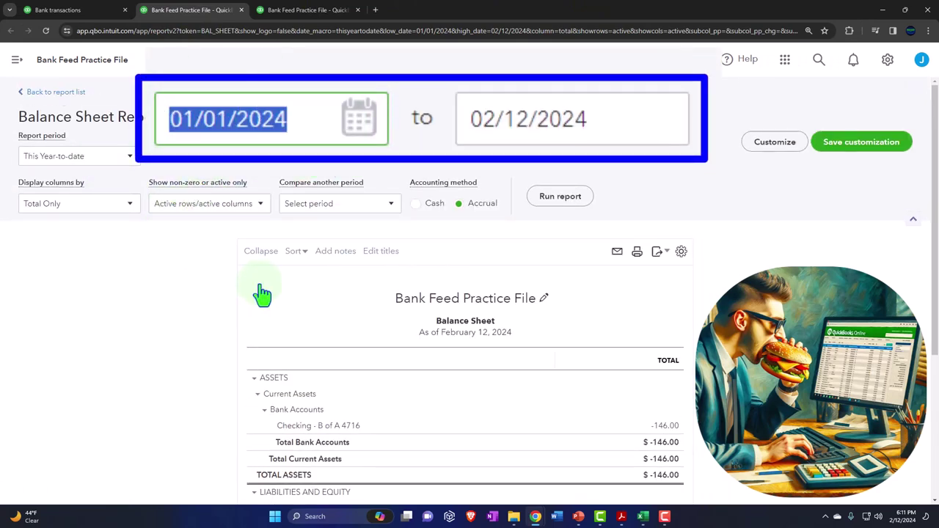
type("010124")
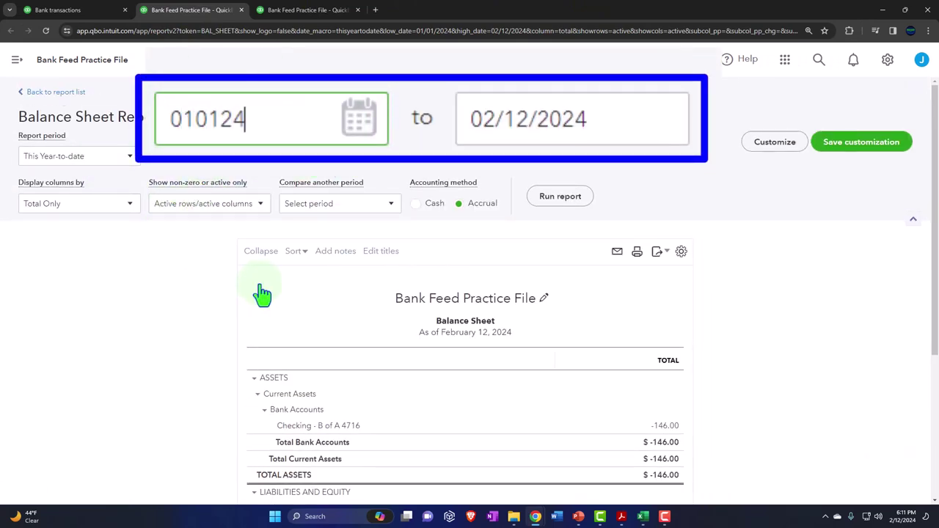
key("Tab")
type("02292024")
key("Tab")
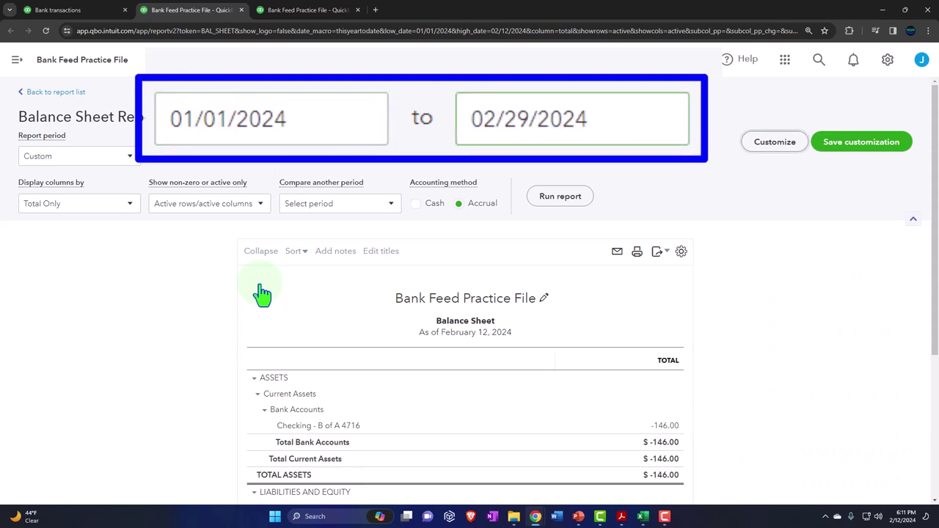
Display the Balance Sheet columns by Months and run the report.
left_click(130, 206)
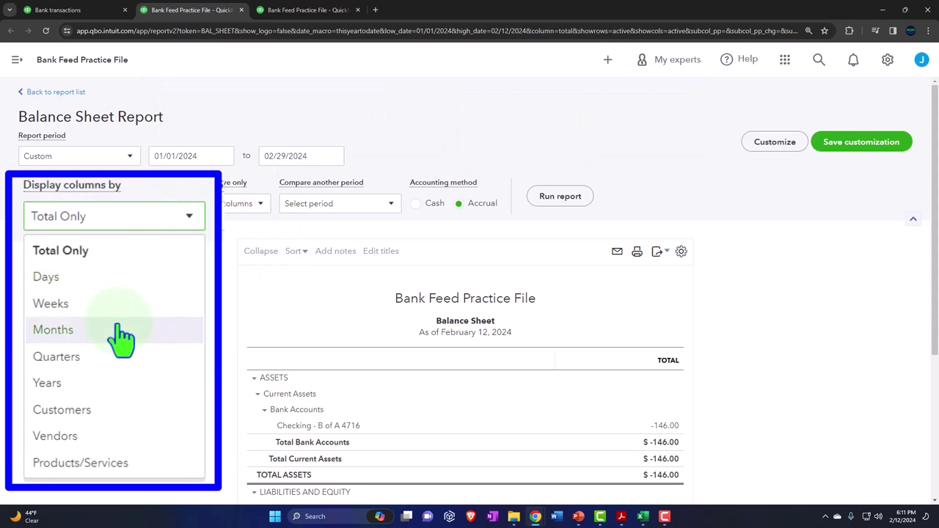
left_click(81, 280)
left_click(558, 207)
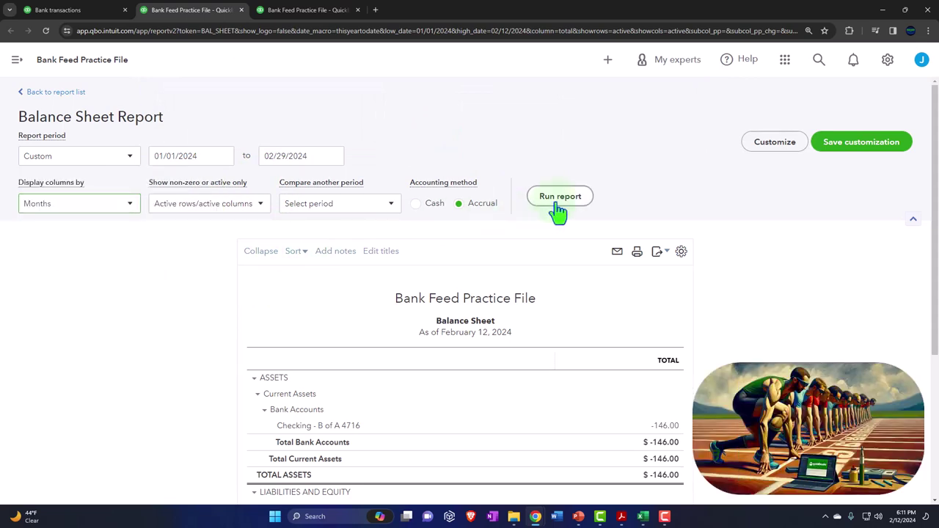
scroll(558, 211, "down", 2)
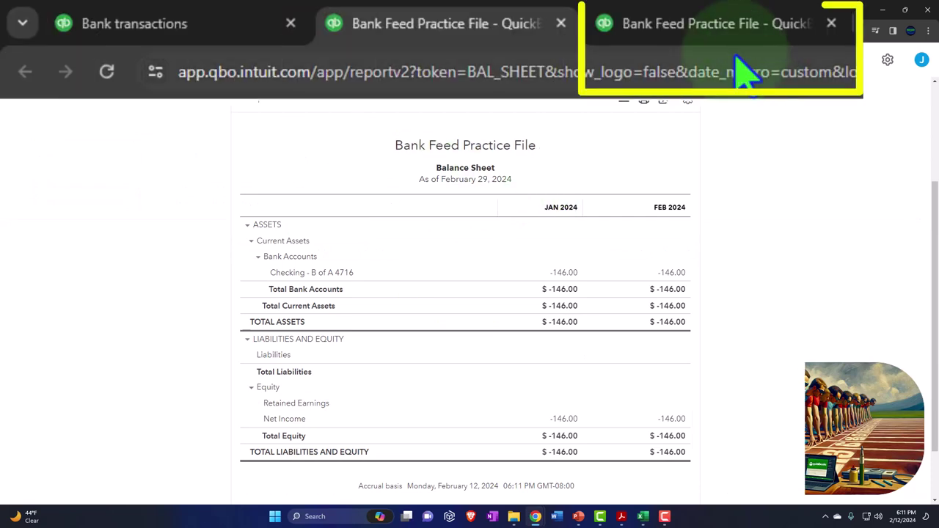
Show the Profit and Loss report with the navigation menu collapsed and set its period to 01/01/2024 through 02/29/2024.
left_click(308, 10)
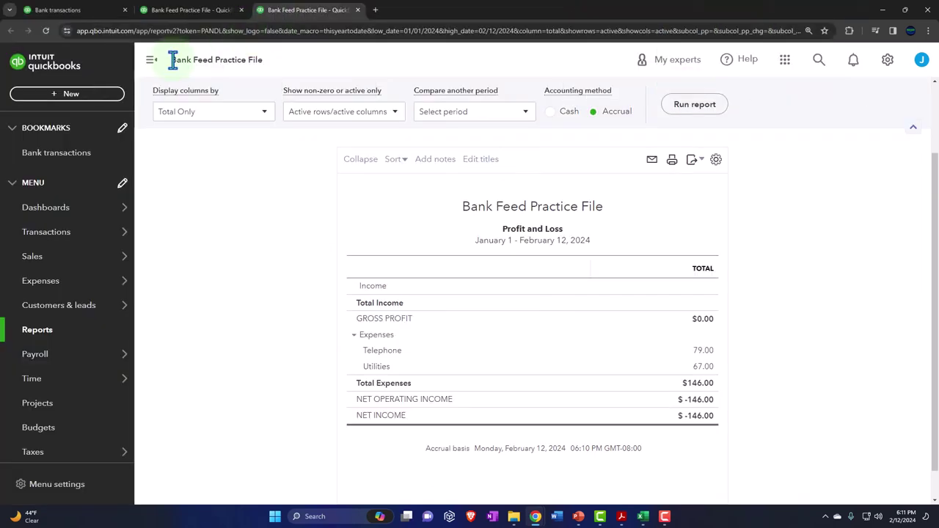
left_click(152, 62)
scroll(151, 206, "up", 2)
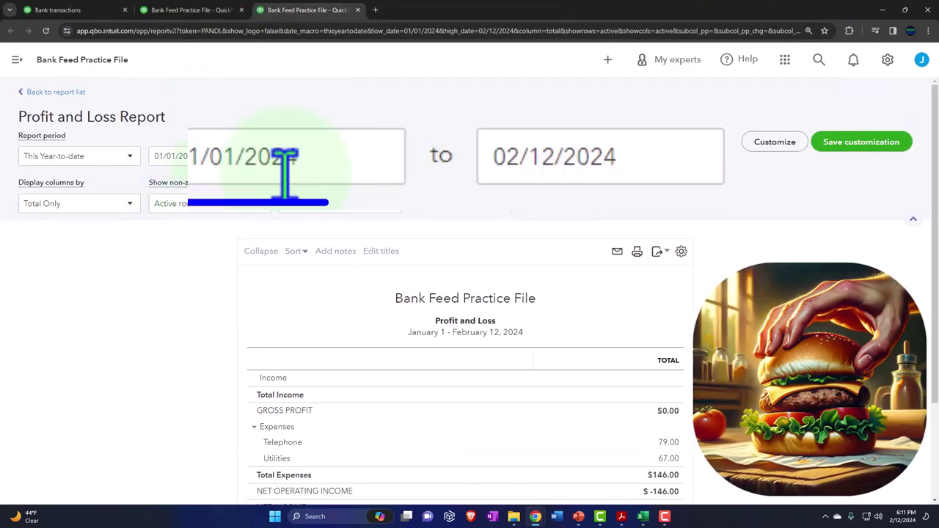
left_click(195, 155)
key("ctrl+a")
type("010124")
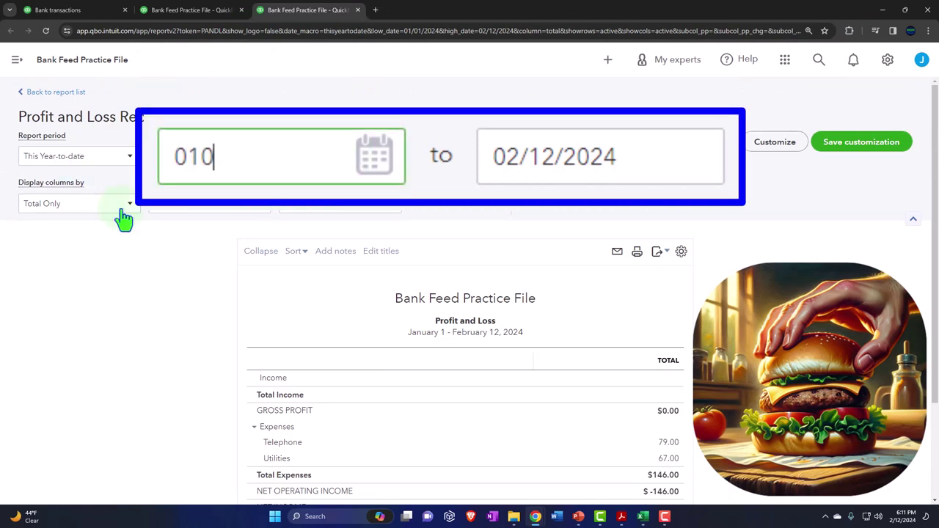
key("Tab")
type("022924")
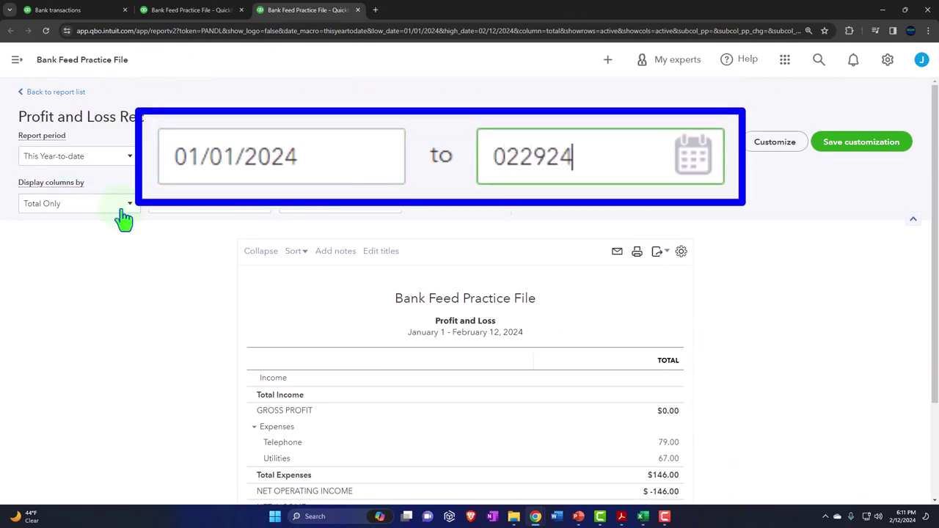
key("Tab")
Display the Profit and Loss columns by Months and run the report.
left_click(123, 209)
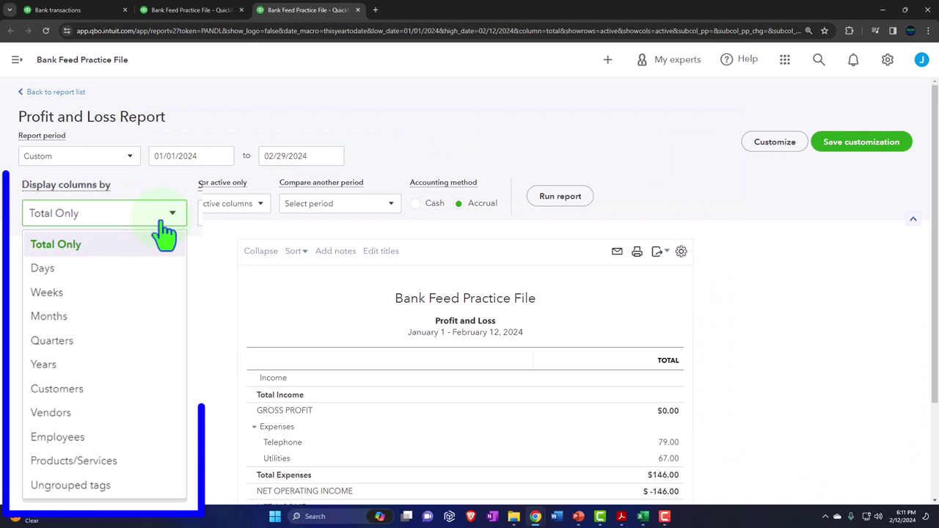
left_click(128, 323)
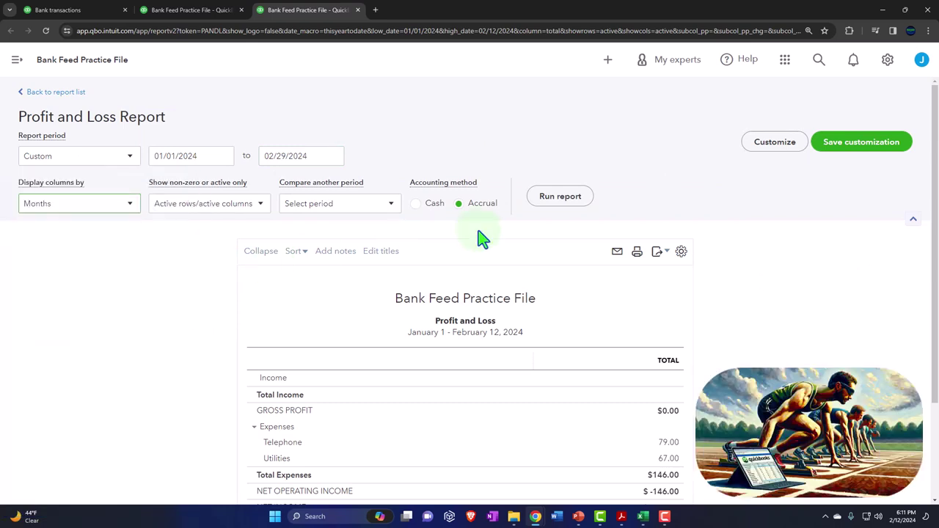
left_click(541, 206)
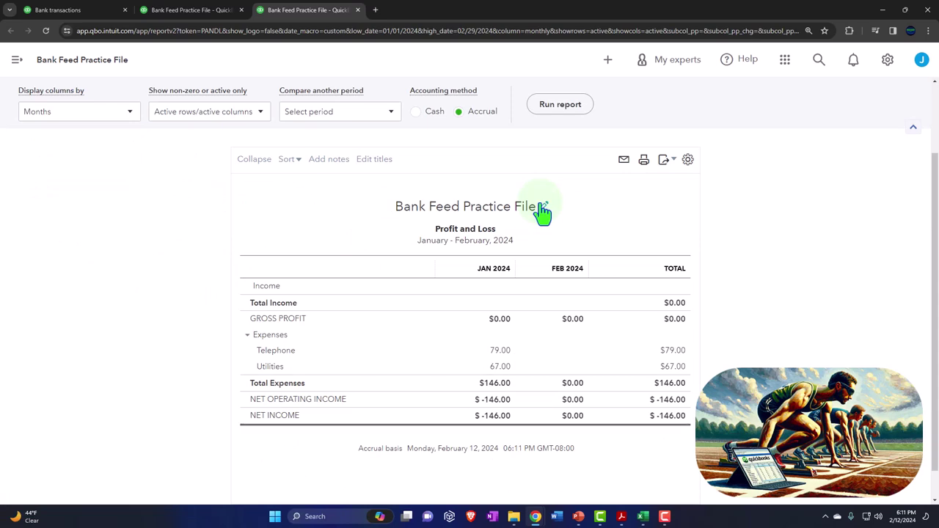
Return to the bank transactions with the navigation menu collapsed, review the pending entries, and close the list of new transaction forms.
left_click(96, 10)
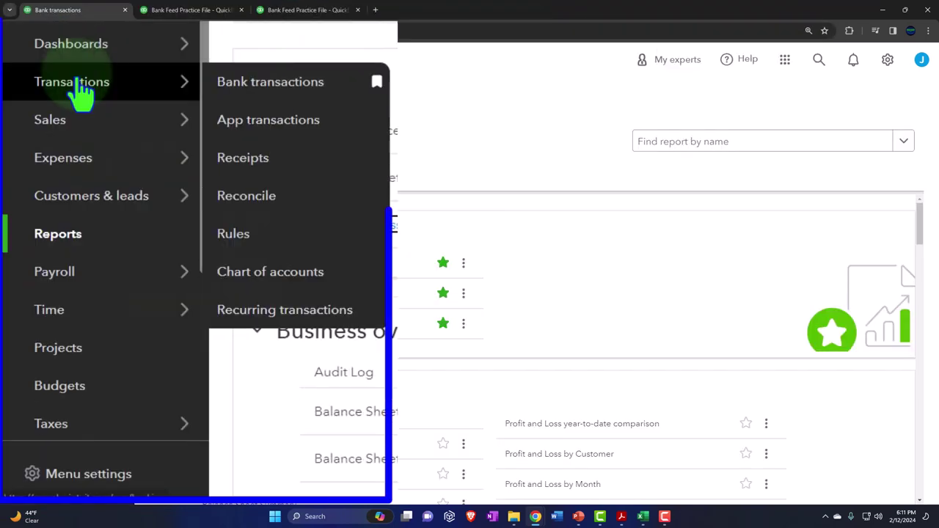
left_click(46, 232)
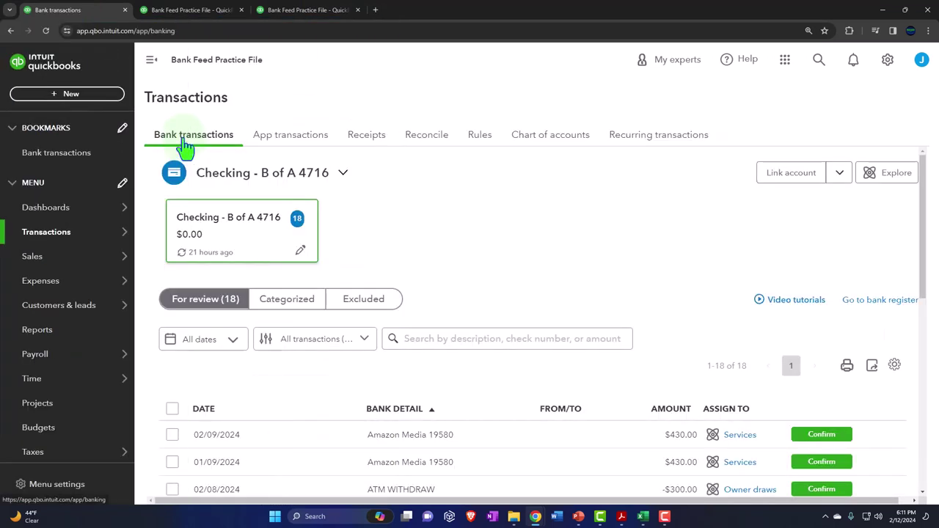
left_click(151, 62)
scroll(356, 209, "down", 2)
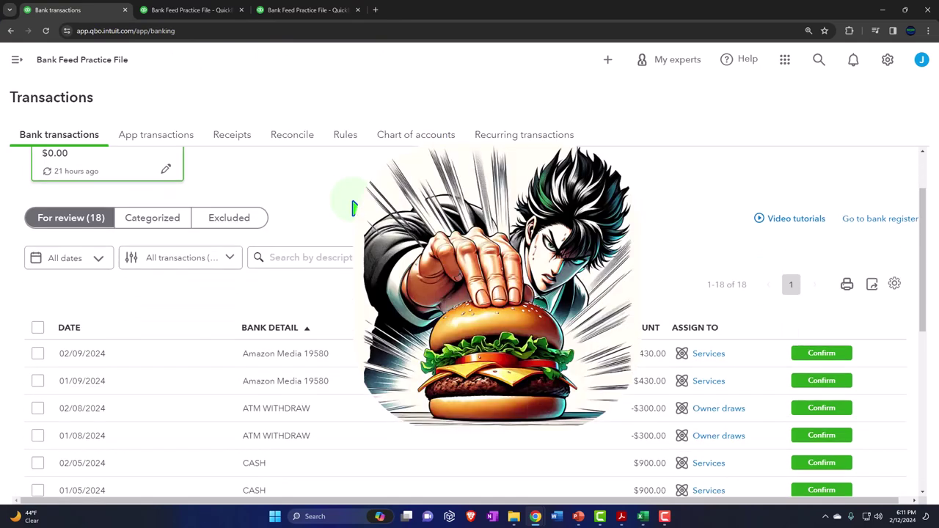
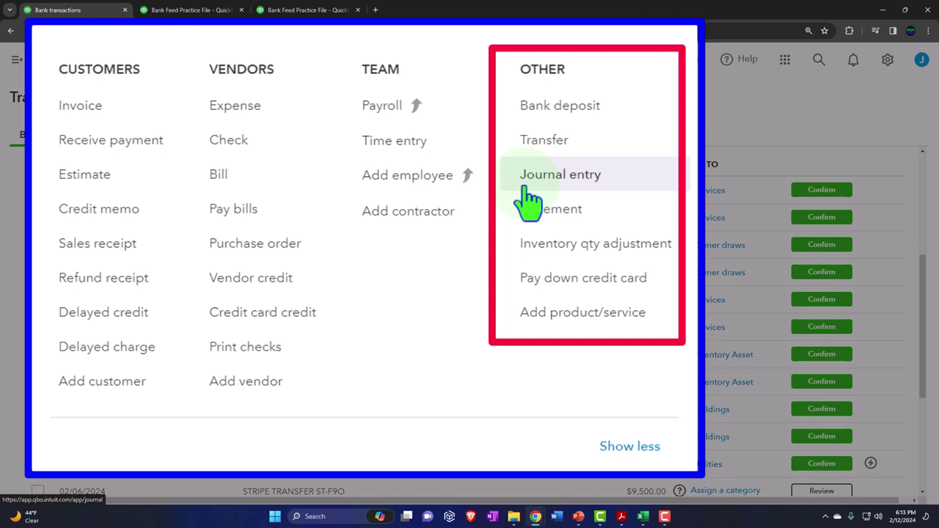
key("Escape")
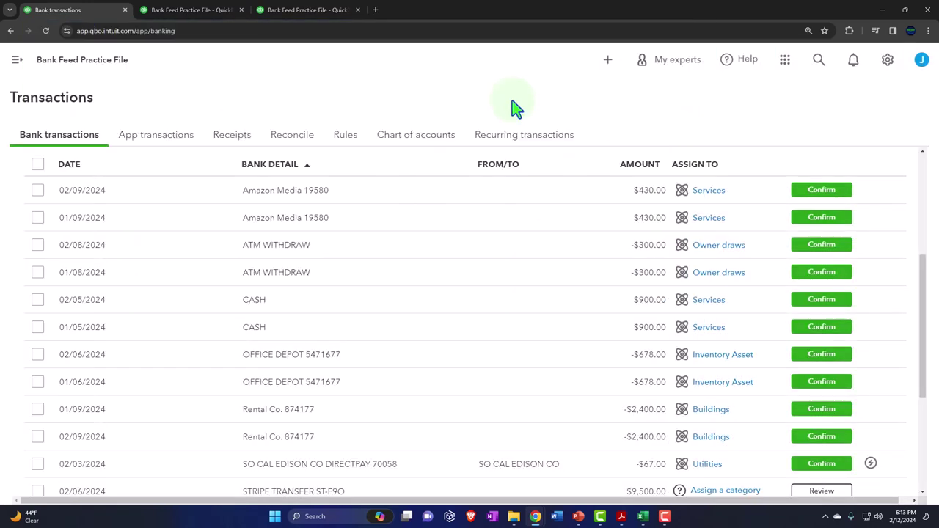
Switch to the monthly Profit and Loss report and enlarge the page to examine its figures.
left_click(308, 10)
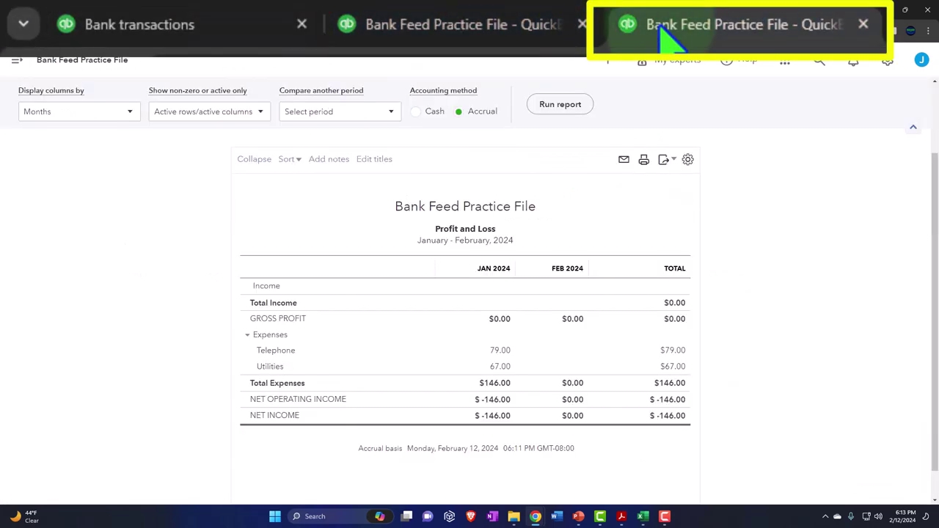
key("ctrl+plus")
key("ctrl+plus")
key("ctrl+plus")
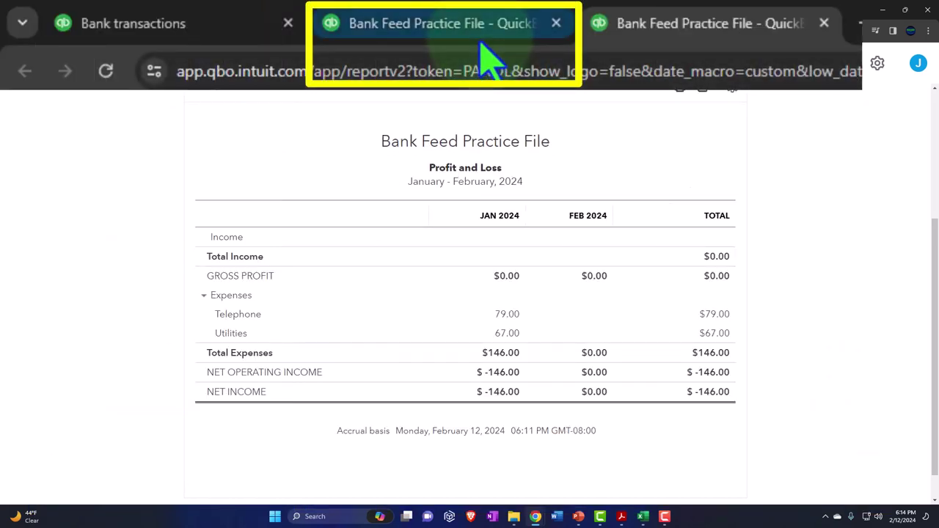
Switch to the monthly Balance Sheet report and examine its asset, liability and equity figures.
left_click(204, 18)
scroll(152, 256, "down", 1)
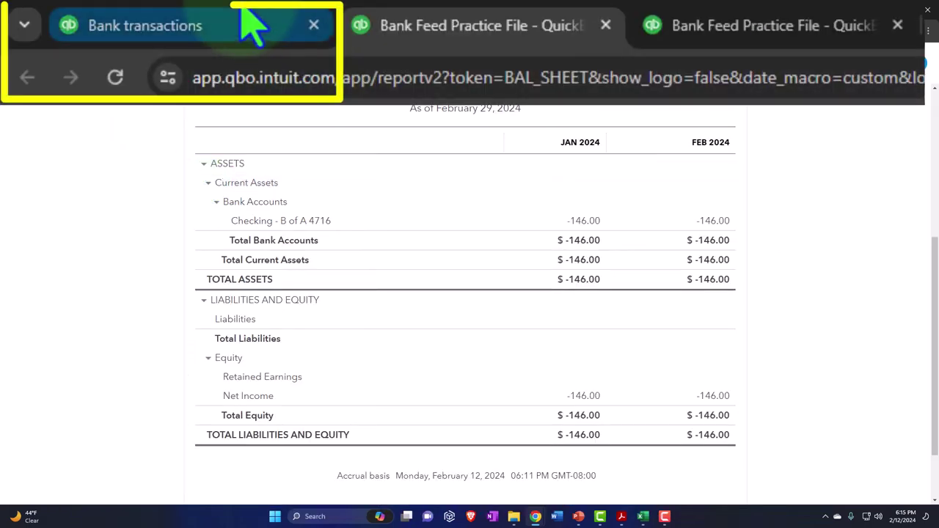
Open the chart of accounts from the bank transactions page, reduce the page zoom to 125%, and review the listed accounts.
left_click(59, 10)
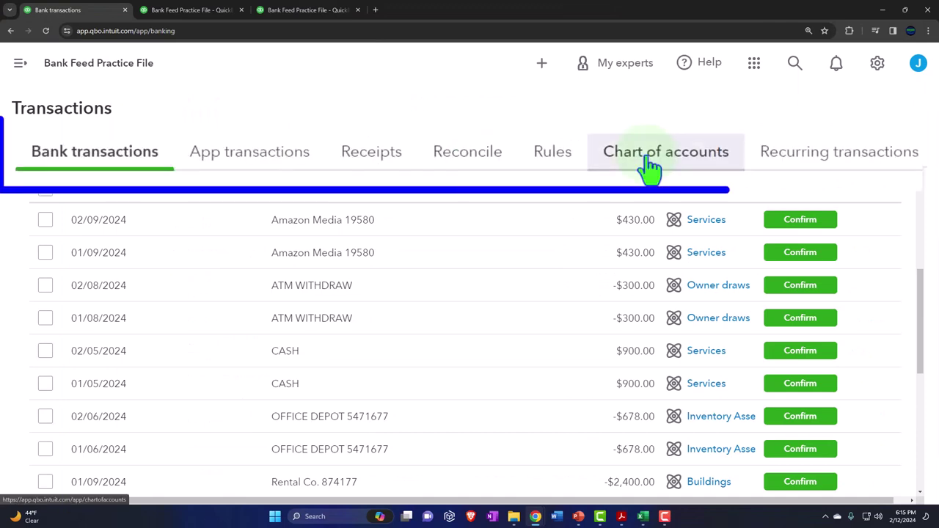
left_click(499, 153)
key("ctrl+minus")
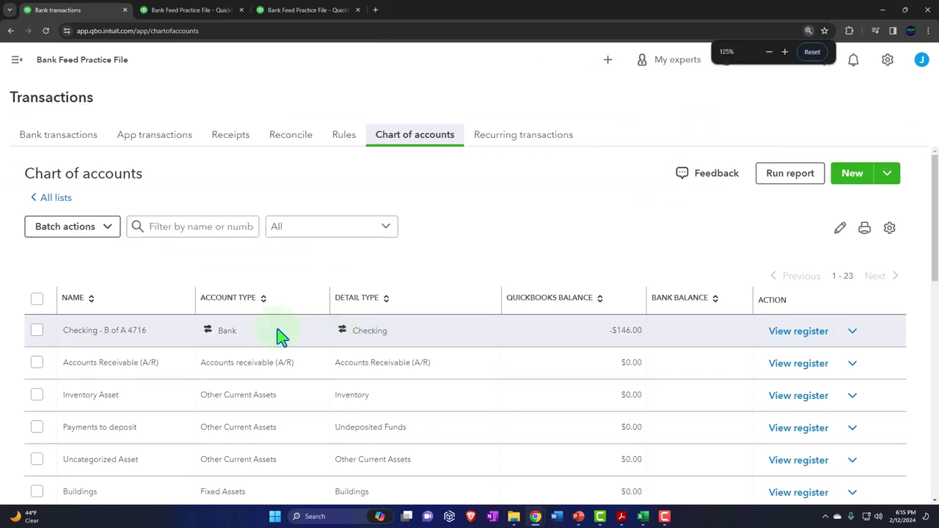
scroll(273, 314, "down", 1)
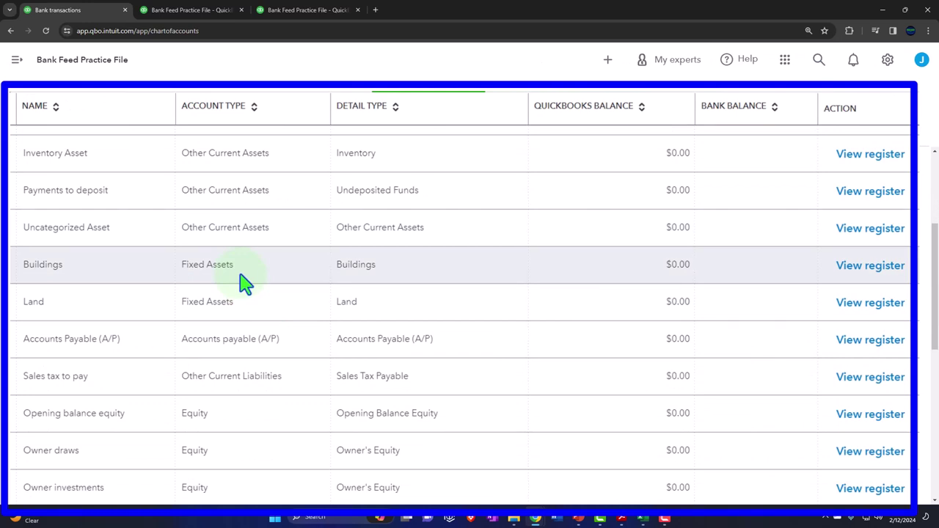
scroll(242, 283, "down", 1)
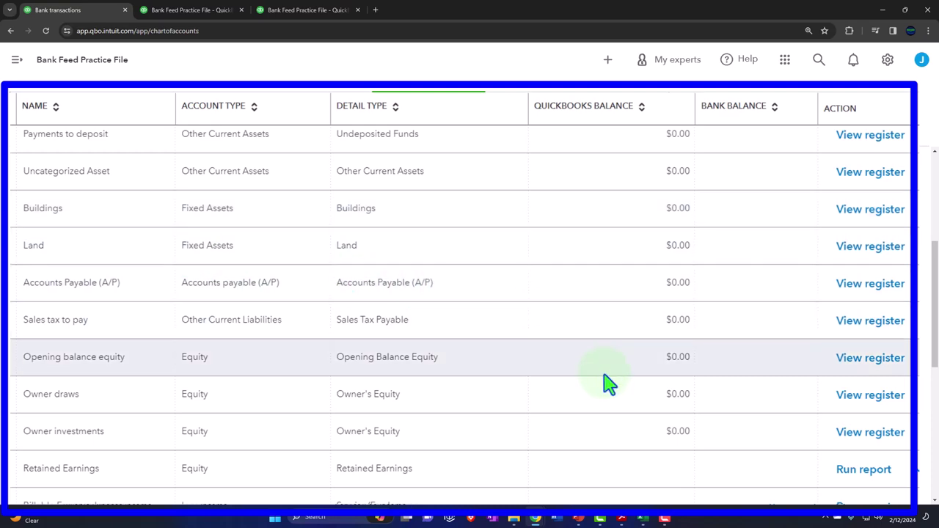
Switch to the Book Depreciation Schedule PDF and examine its Furniture and Fixtures and Machinery and Equipment categories and their assets.
left_click(622, 517)
left_click(622, 516)
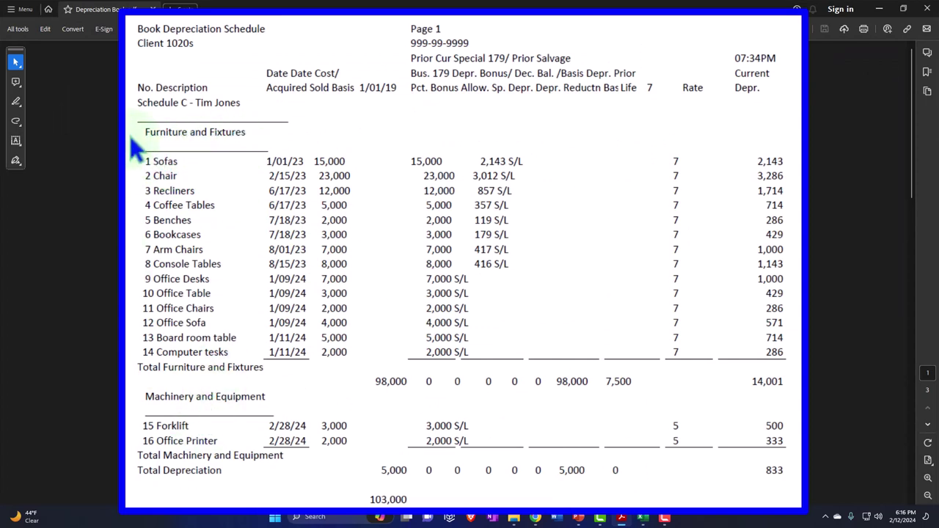
triple_click(183, 130)
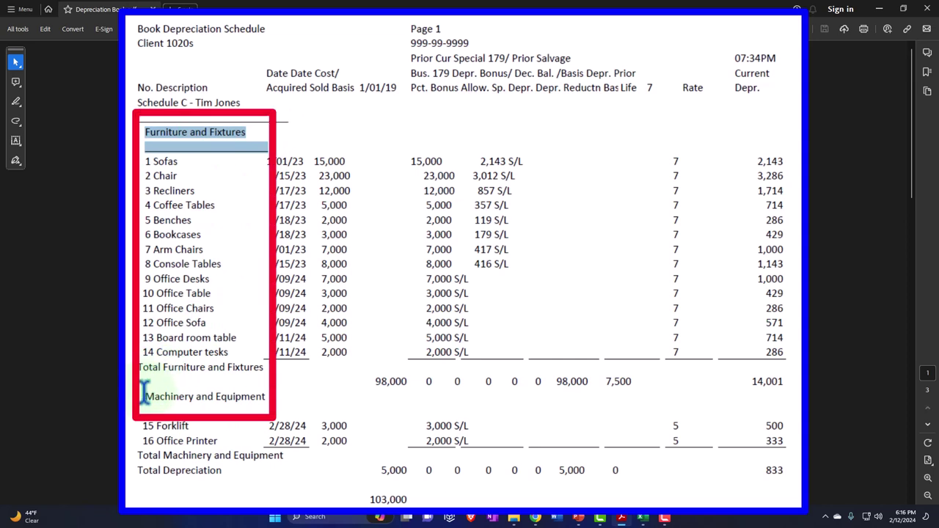
left_click_drag(144, 396, 252, 395)
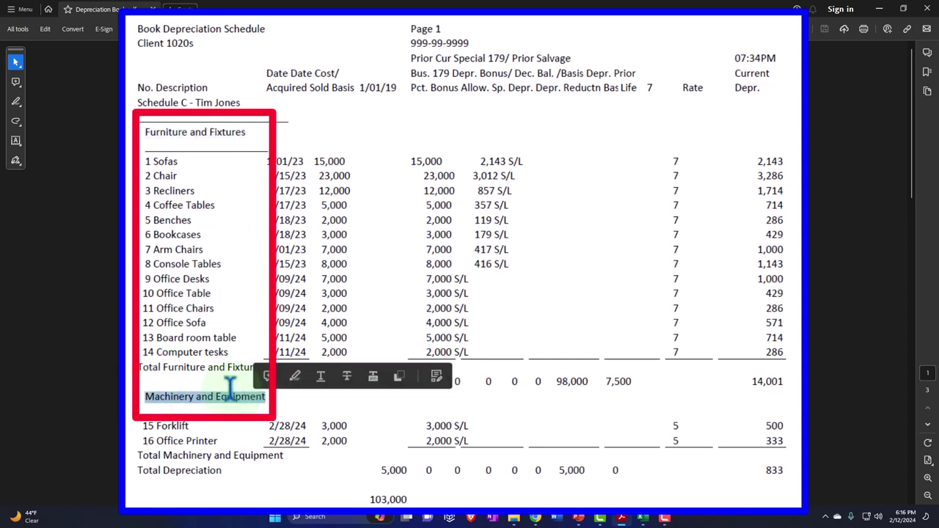
left_click_drag(143, 160, 356, 344)
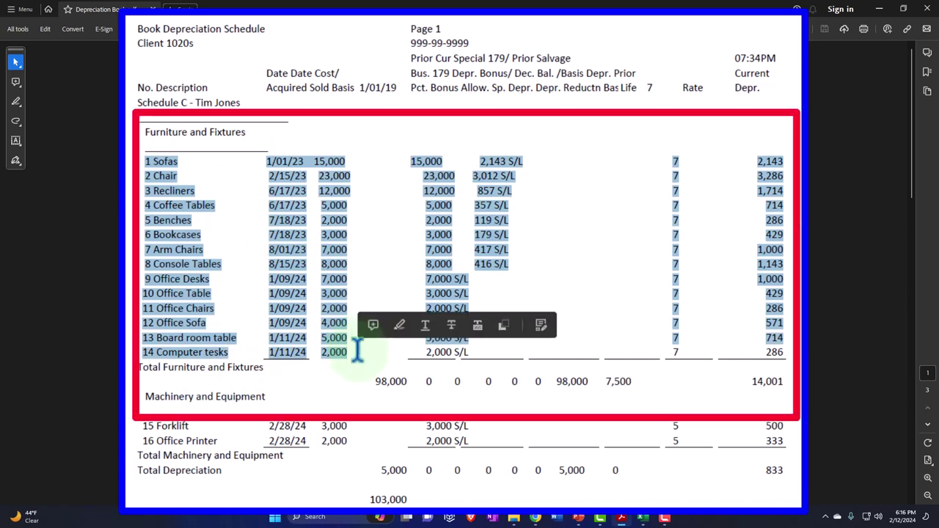
left_click(369, 380)
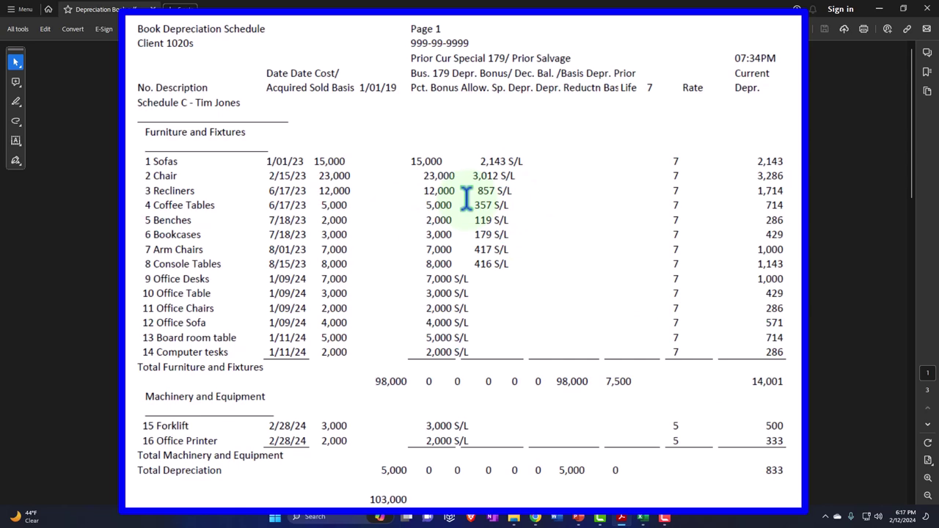
left_click(879, 9)
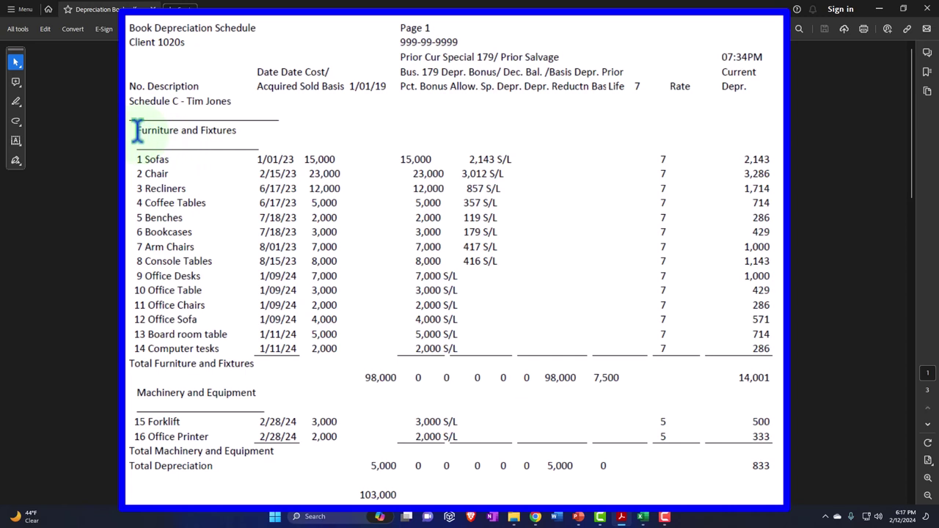
left_click_drag(137, 131, 222, 130)
left_click_drag(138, 393, 249, 393)
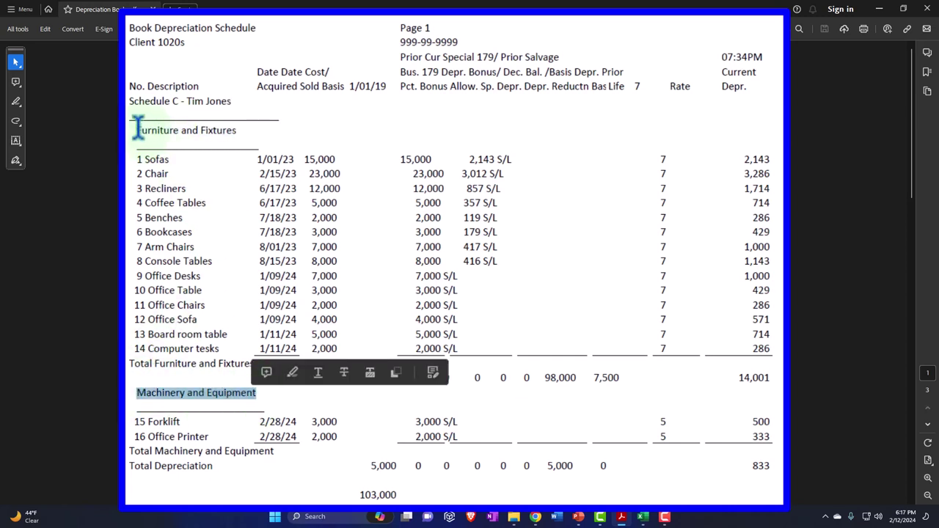
left_click_drag(137, 130, 237, 131)
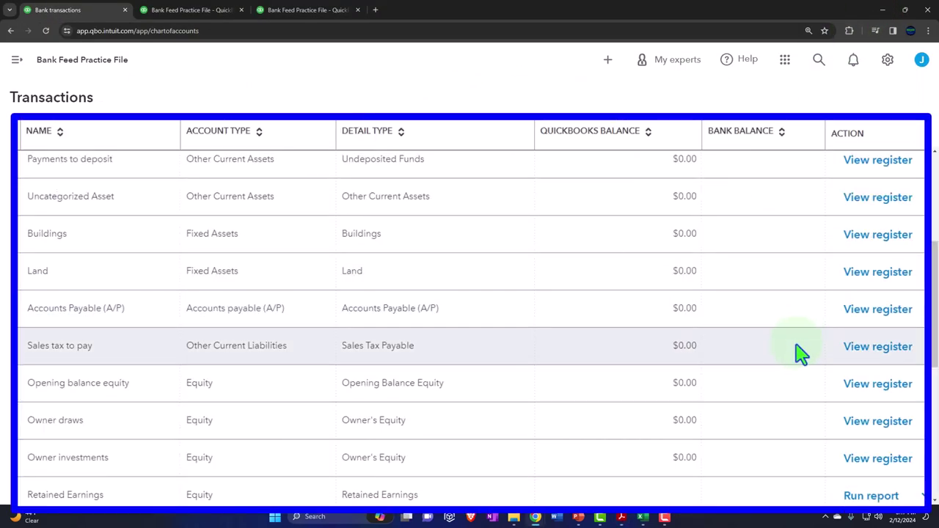
Add a Fixed Assets account with detail type and name Furniture & Fixtures to the chart of accounts and save it.
scroll(796, 355, "up", 5)
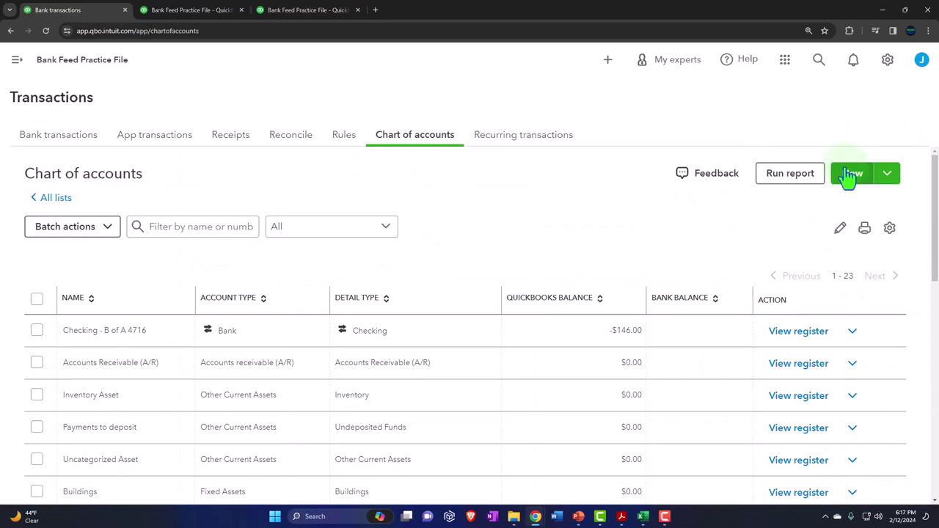
left_click(851, 176)
left_click(404, 170)
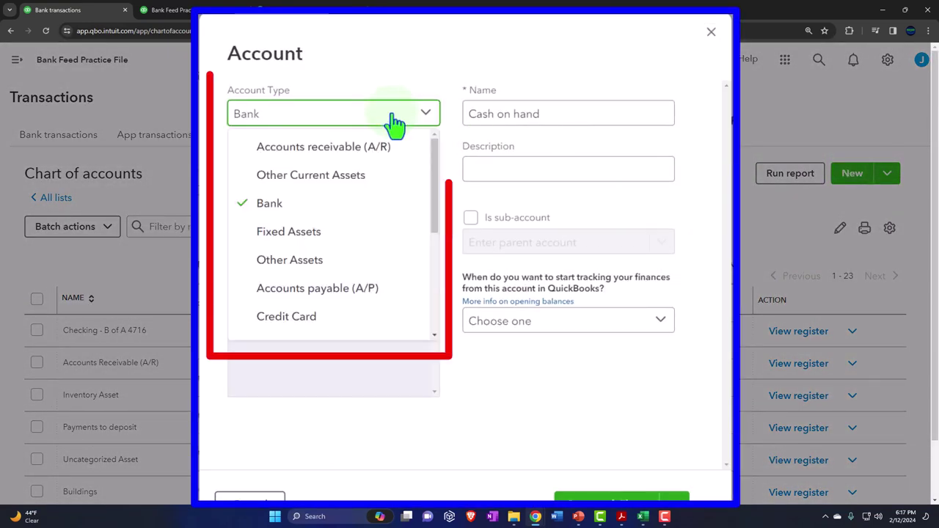
left_click(339, 235)
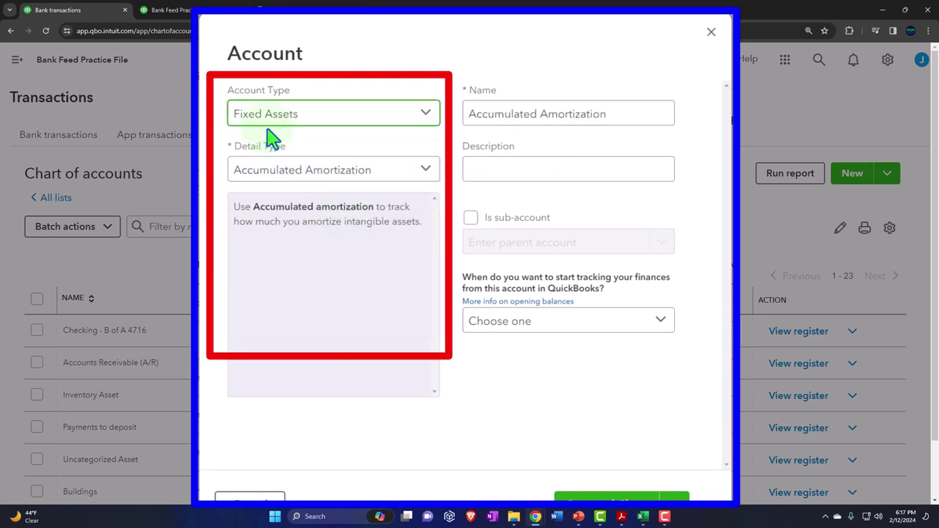
left_click(425, 176)
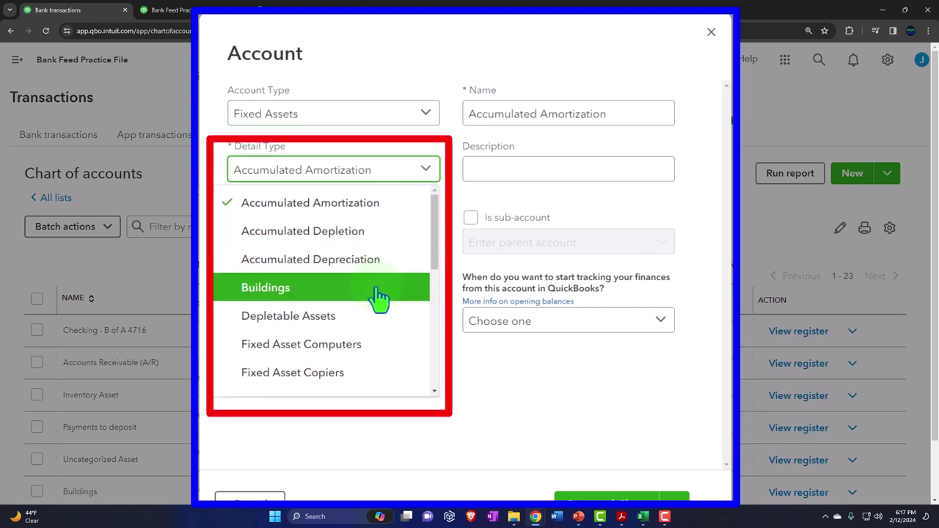
scroll(379, 297, "down", 1)
scroll(380, 298, "down", 1)
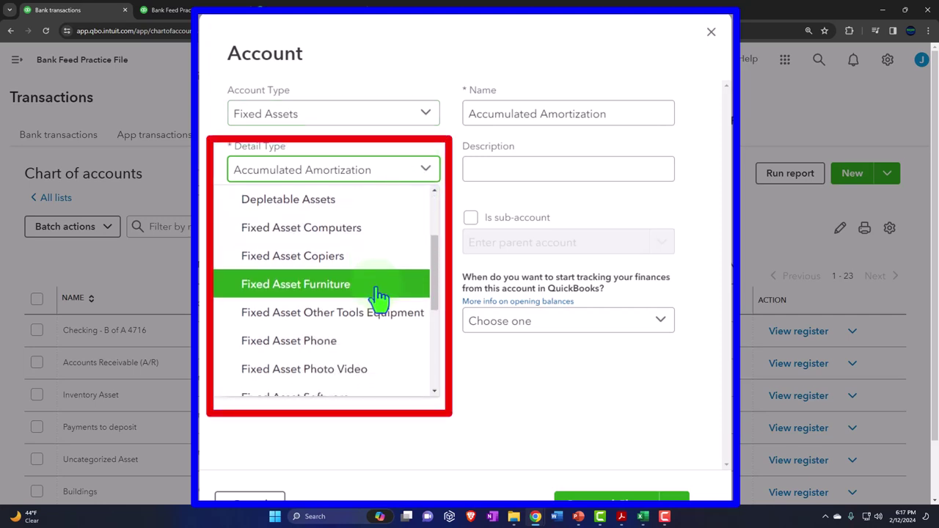
scroll(379, 297, "down", 2)
left_click(373, 321)
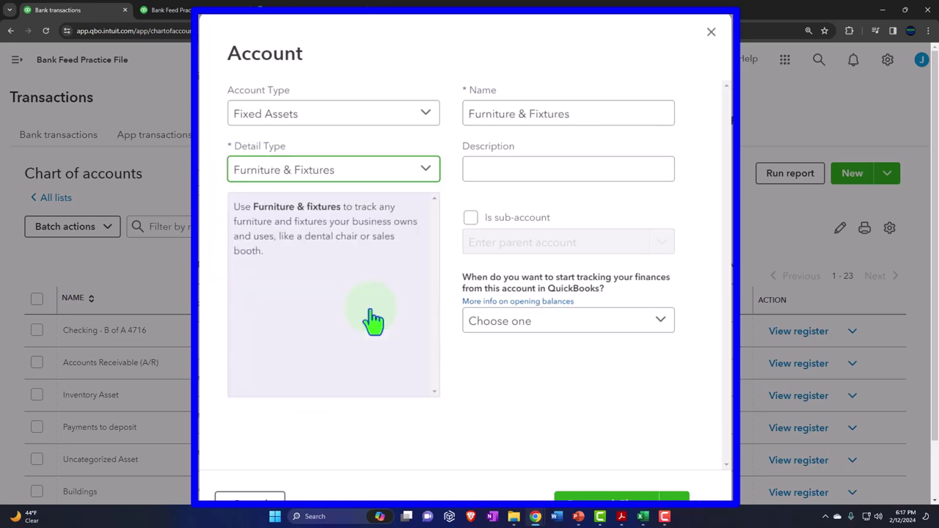
left_click(570, 115)
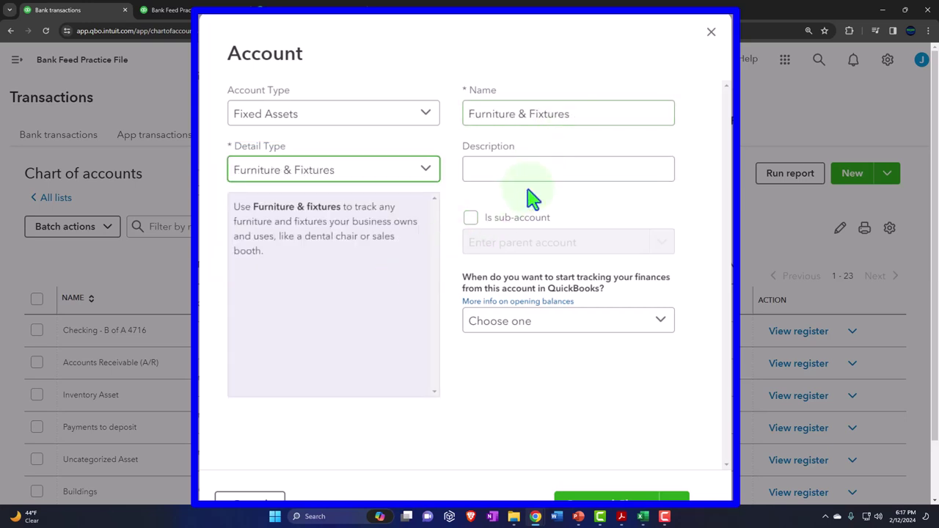
left_click(667, 420)
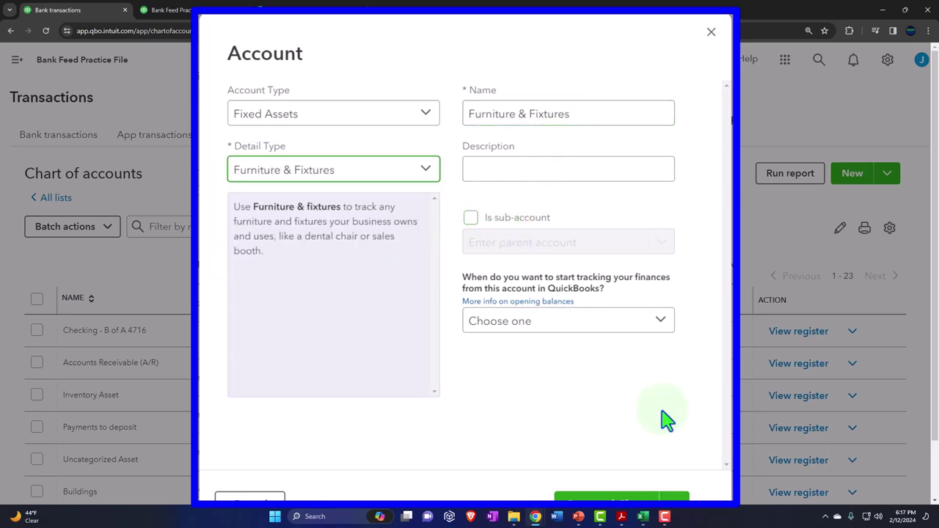
Check the chart of accounts for the Furniture & Fixtures account among the fixed assets.
scroll(631, 396, "down", 3)
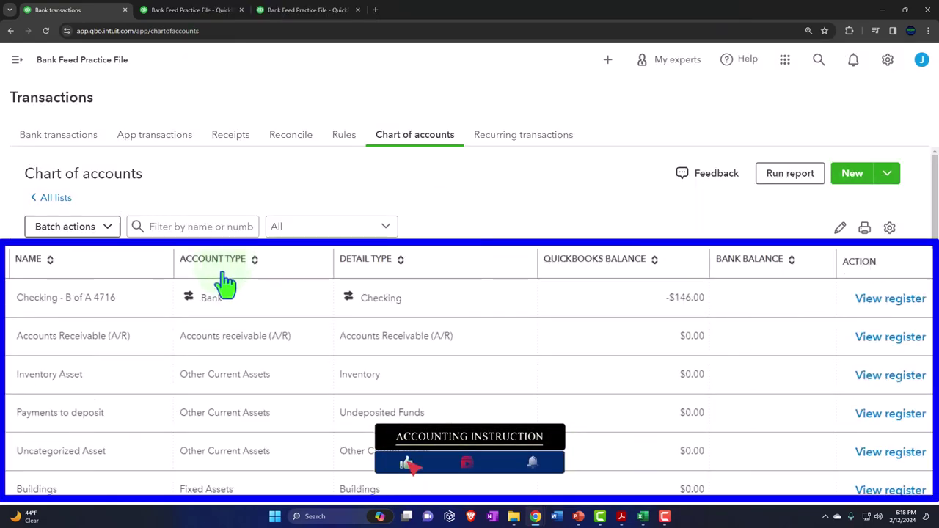
scroll(224, 283, "down", 2)
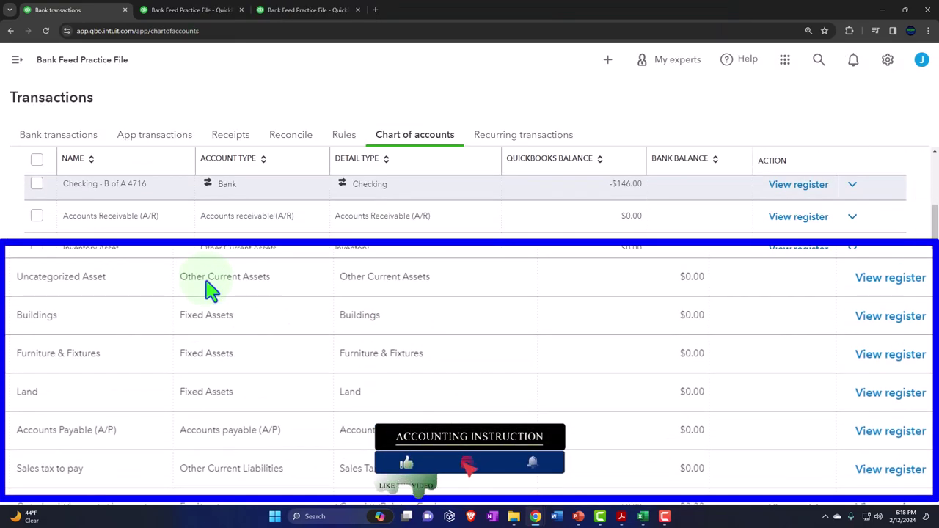
scroll(209, 290, "down", 1)
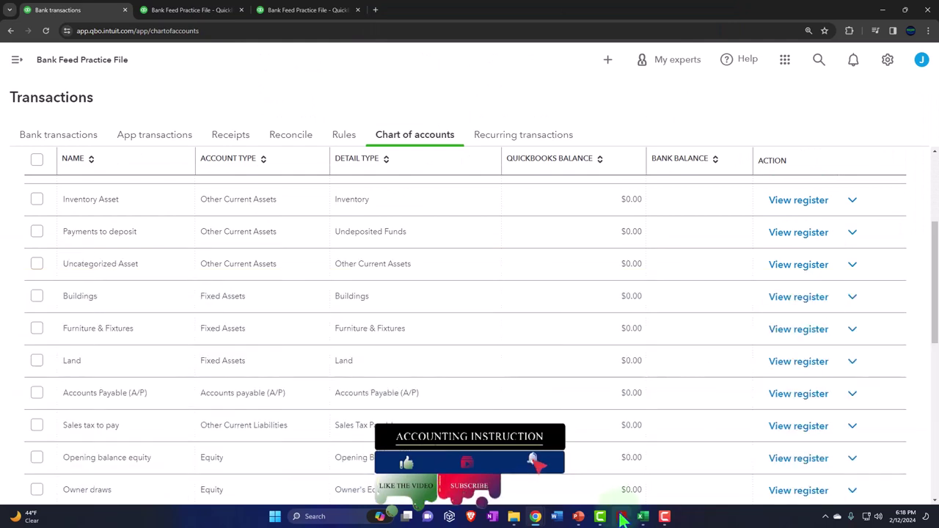
Copy the Machinery and Equipment heading from the depreciation schedule PDF and return to the chart of accounts.
left_click(622, 518)
left_click_drag(217, 372, 296, 373)
key("ctrl+c")
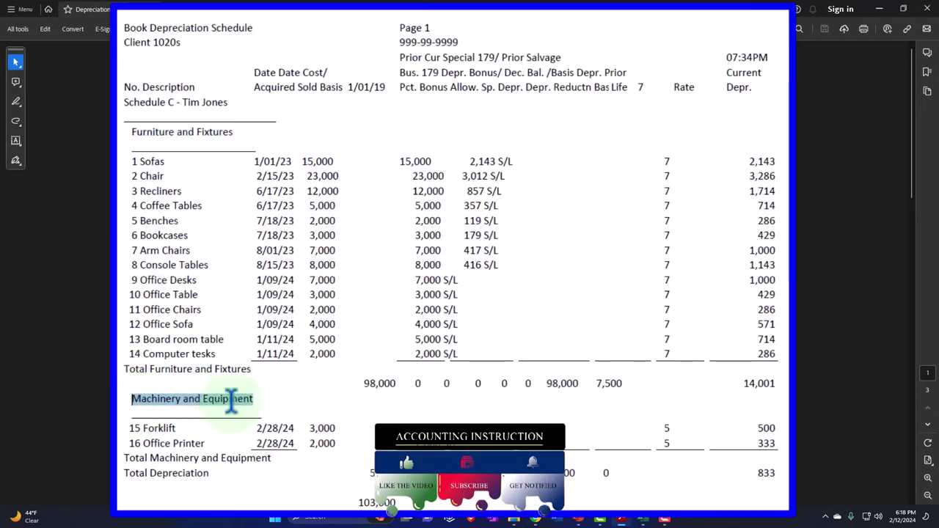
left_click(883, 8)
Start a new account with account type Fixed Assets and detail type Fixed Asset Copiers.
scroll(749, 287, "up", 3)
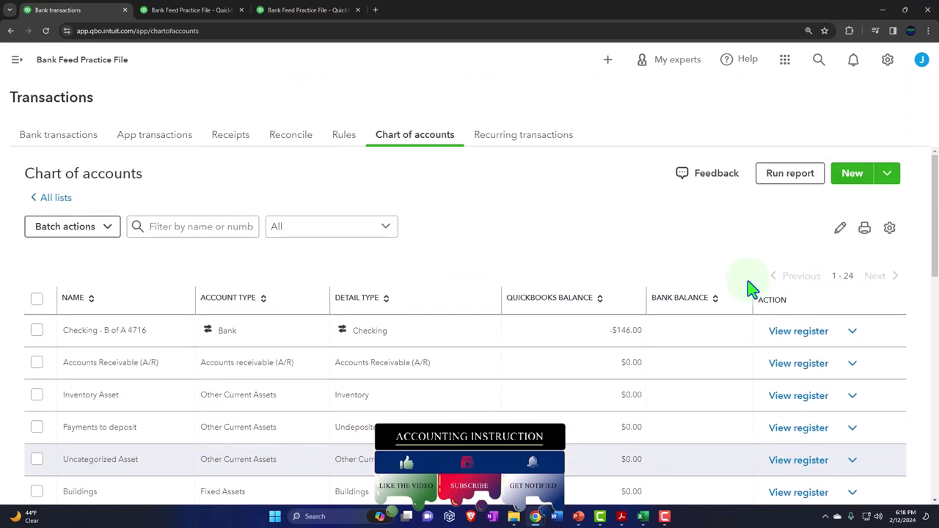
left_click(850, 177)
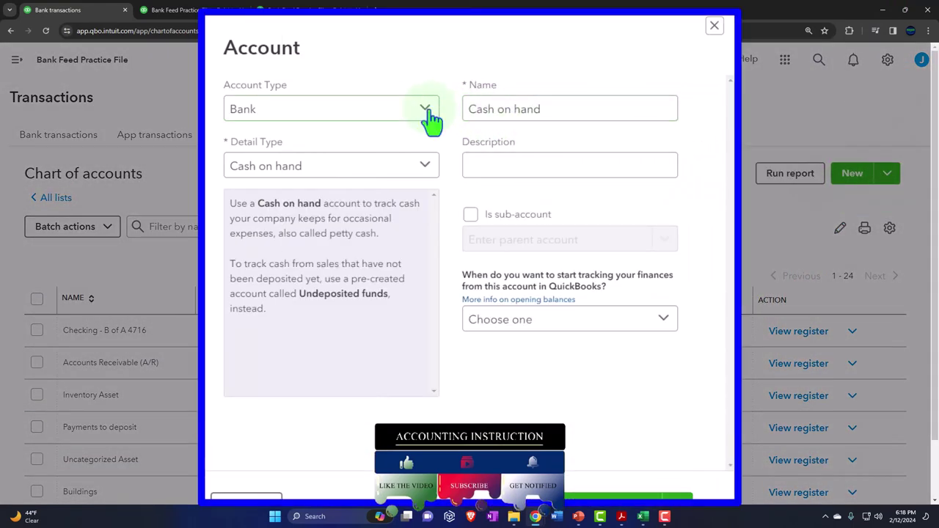
left_click(428, 113)
left_click(343, 235)
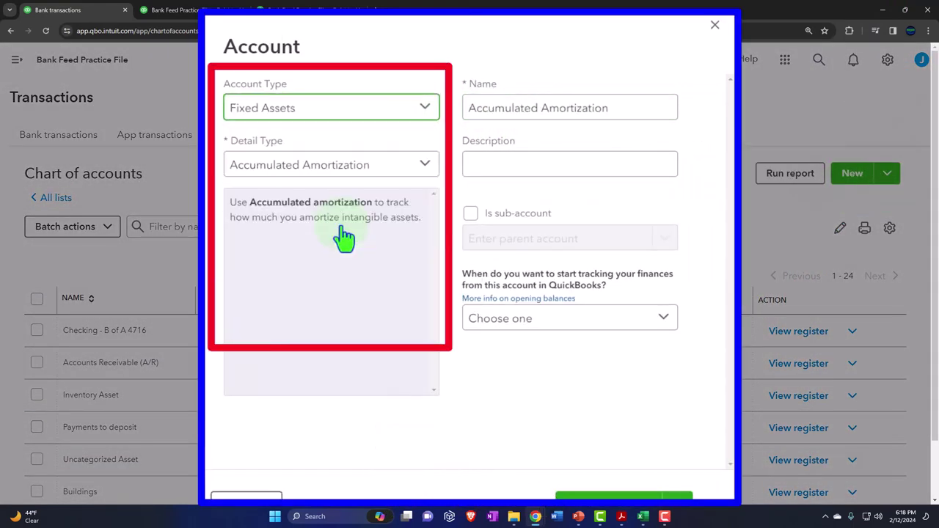
left_click(420, 177)
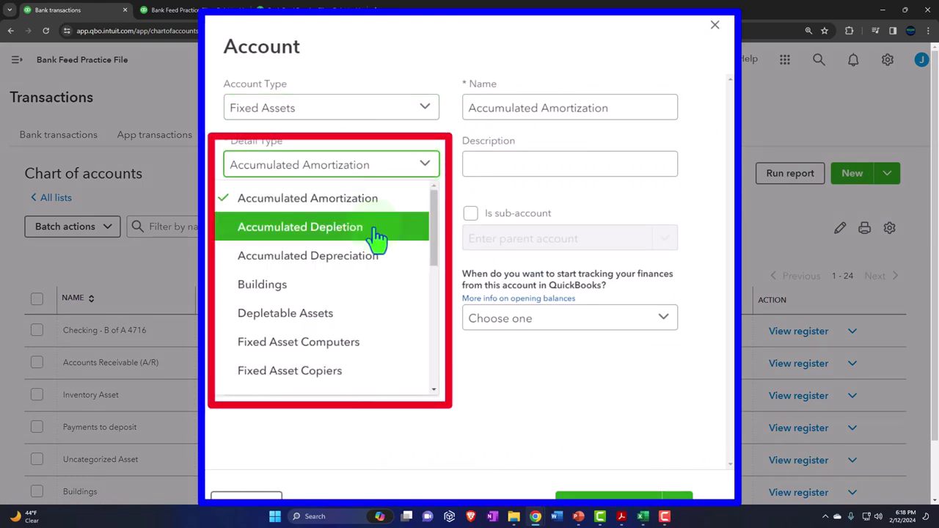
scroll(373, 260, "down", 3)
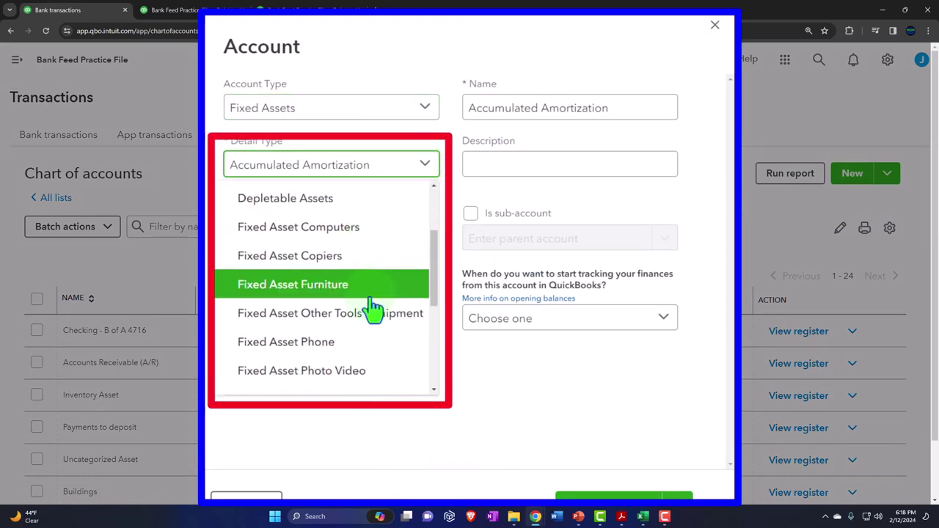
scroll(374, 308, "down", 2)
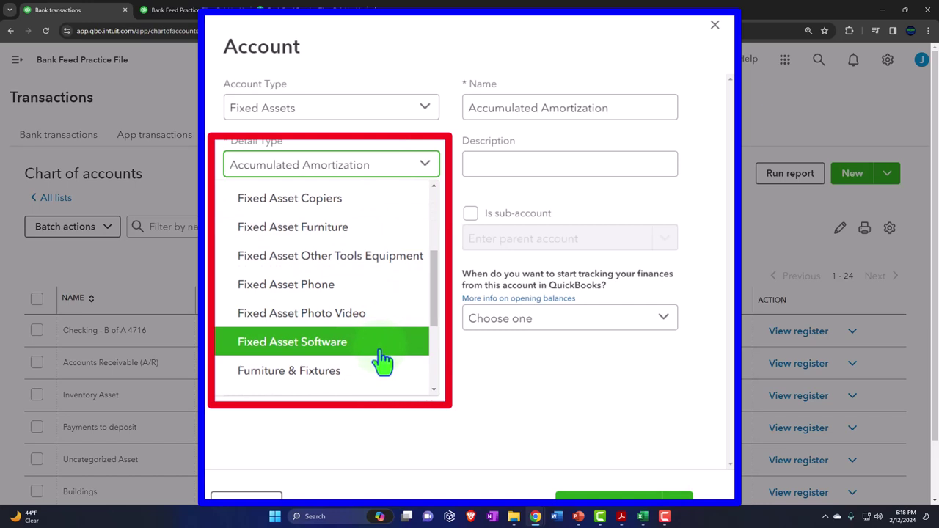
scroll(380, 360, "down", 2)
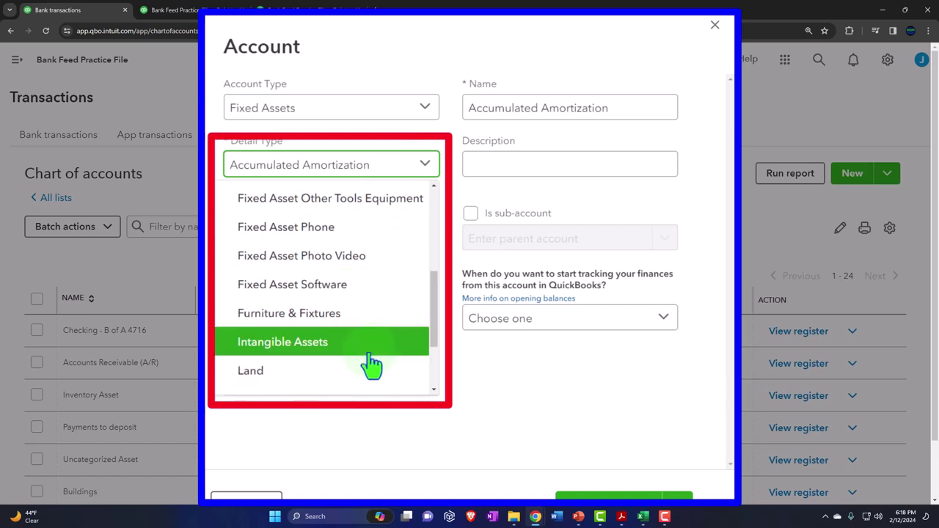
scroll(369, 359, "up", 2)
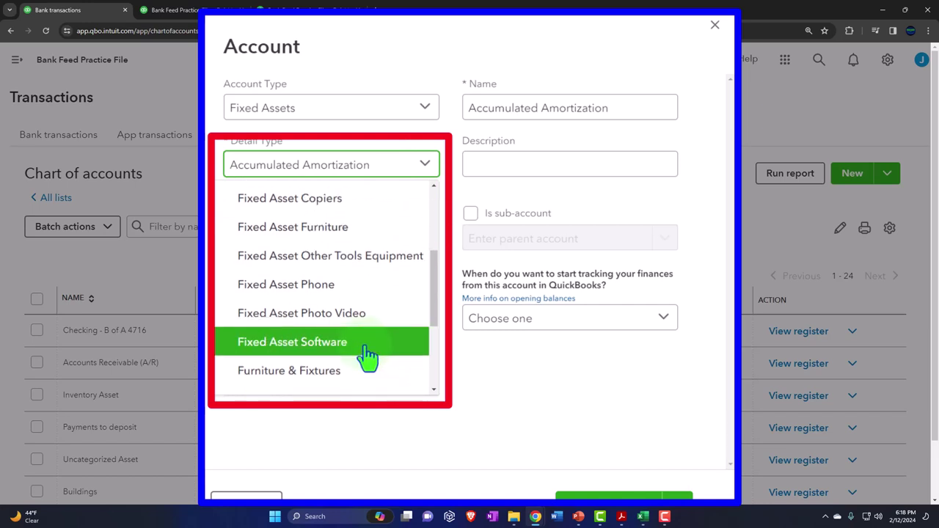
left_click(350, 205)
Replace the new account's name with the copied text Machinery and Equipment and save the account.
left_click(535, 110)
key("ctrl+a")
key("ctrl+v")
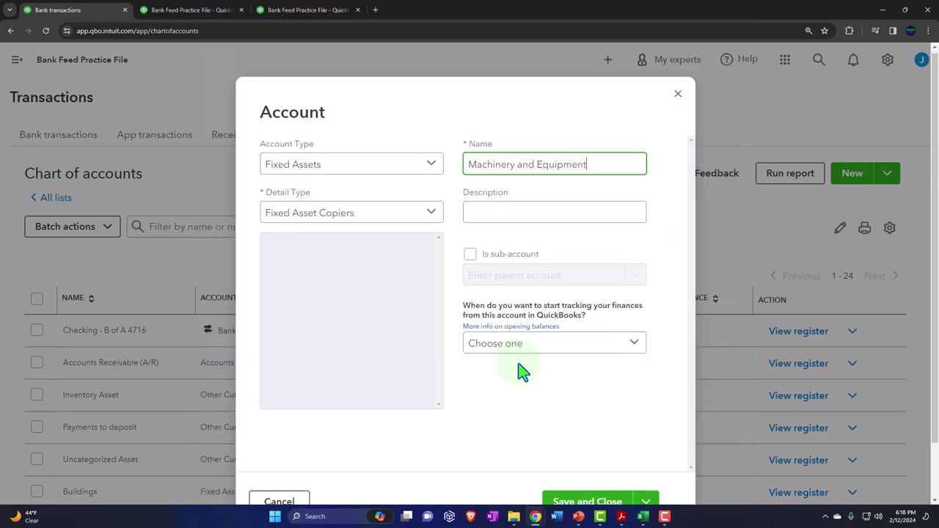
left_click(577, 478)
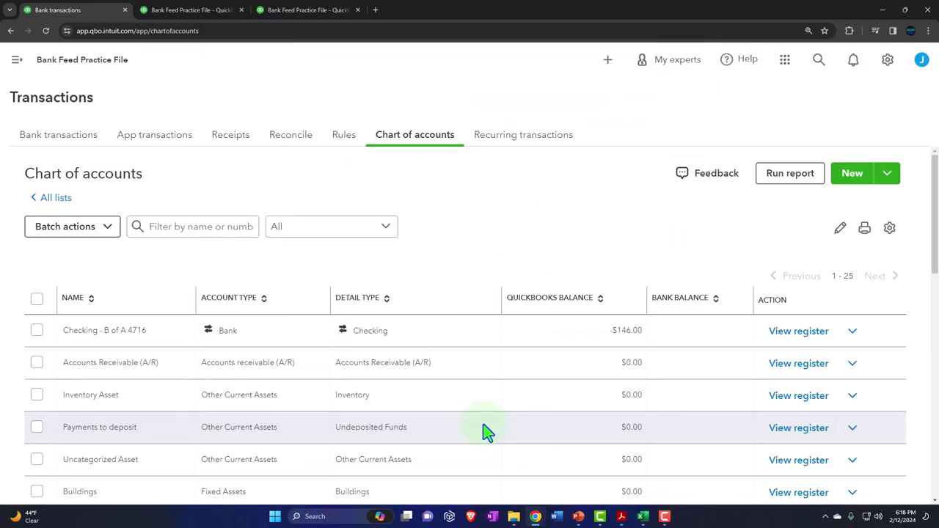
Compare the fixed asset accounts in the chart of accounts with the categories in the depreciation schedule PDF.
scroll(512, 420, "down", 5)
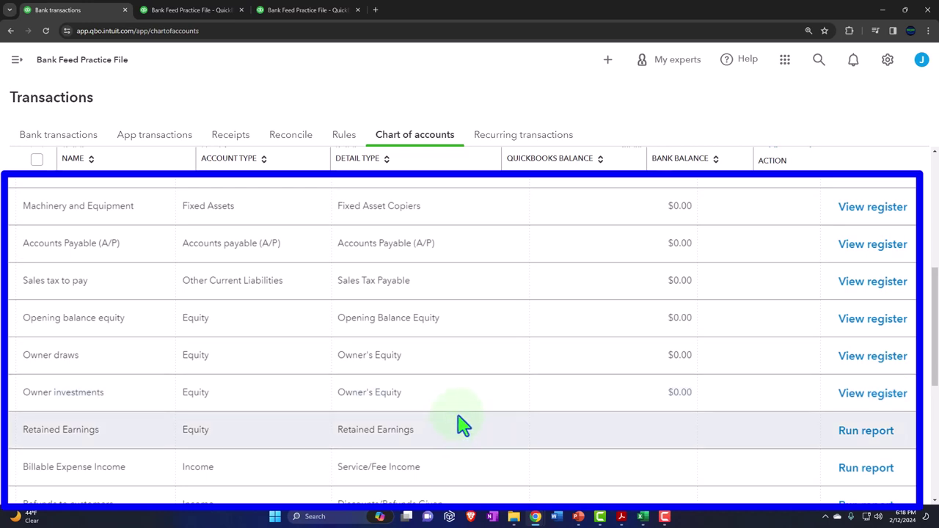
scroll(461, 424, "up", 1)
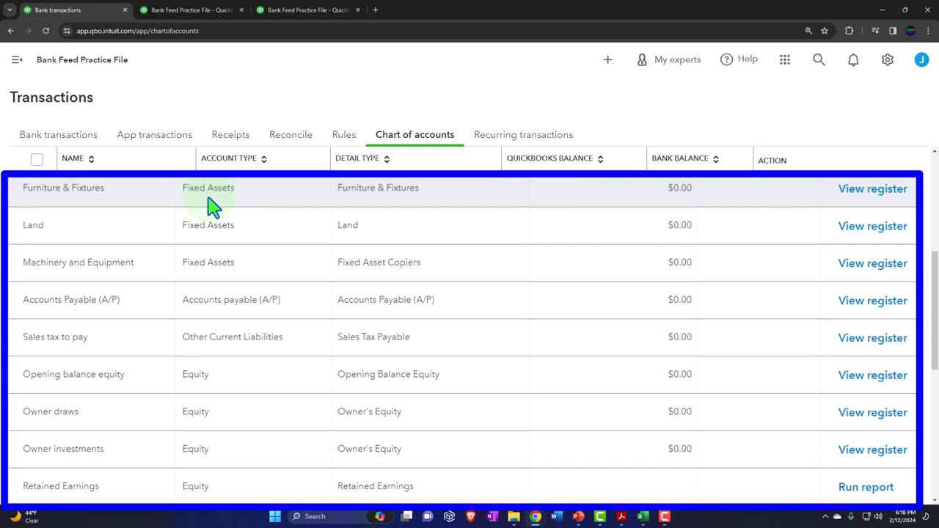
left_click(622, 516)
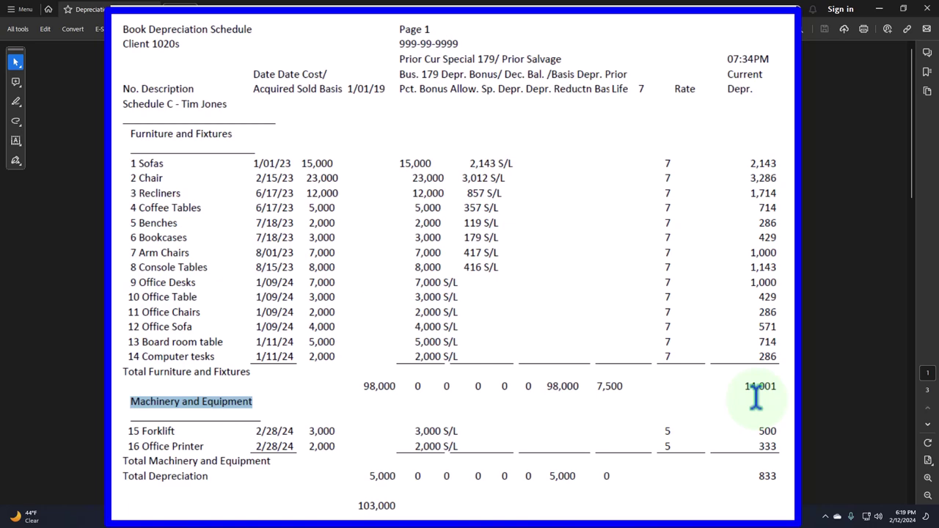
key("alt+Tab")
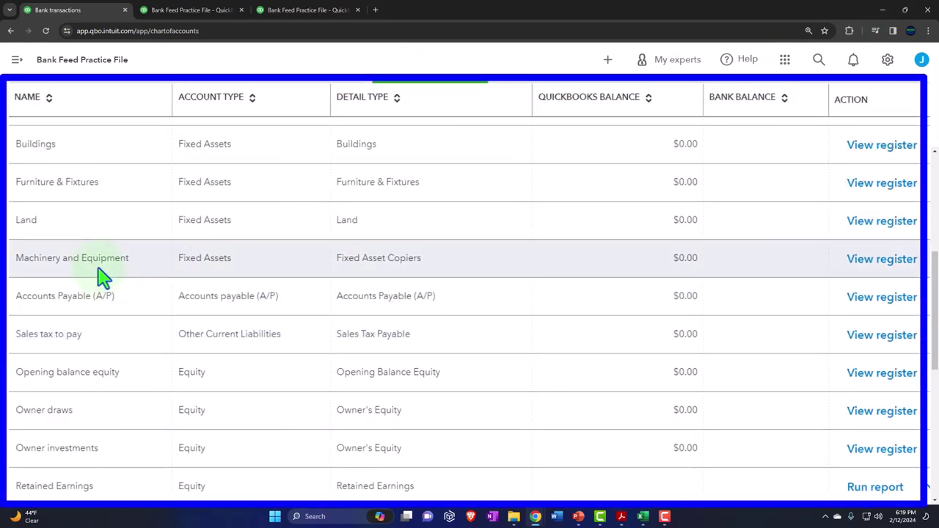
scroll(103, 277, "up", 1)
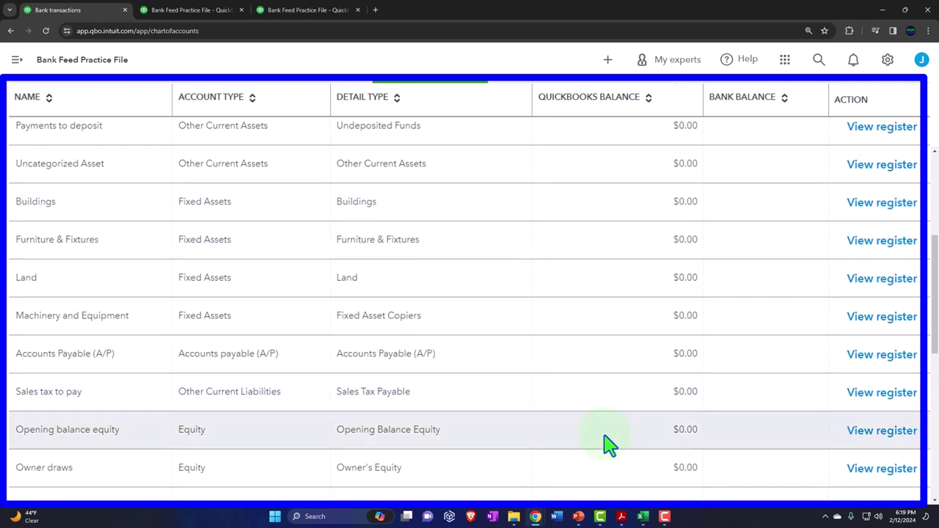
left_click(622, 516)
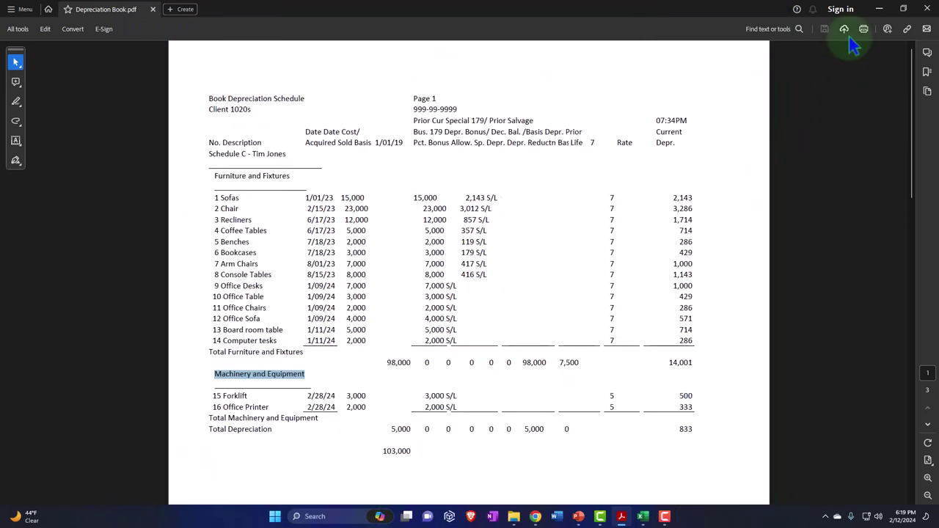
left_click(878, 7)
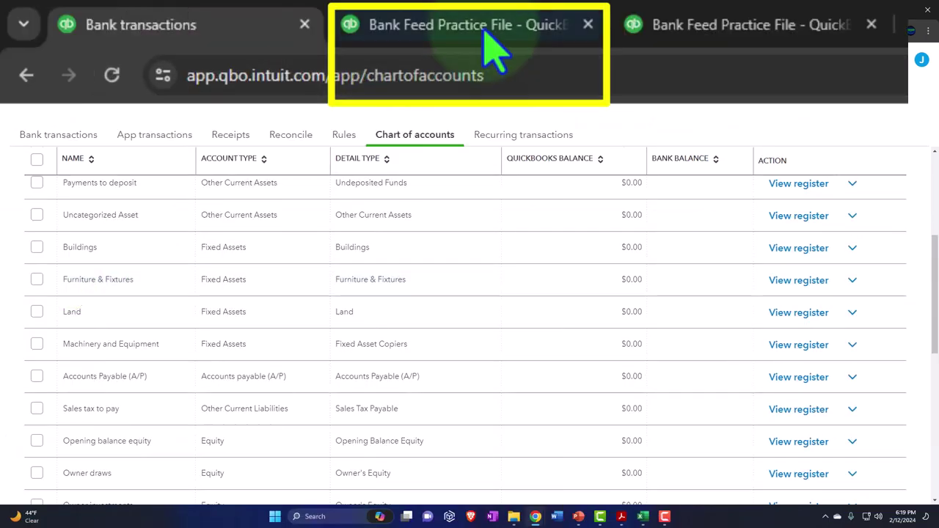
Examine the bank accounts and current assets sections of the January–February 2024 balance sheet.
left_click(197, 10)
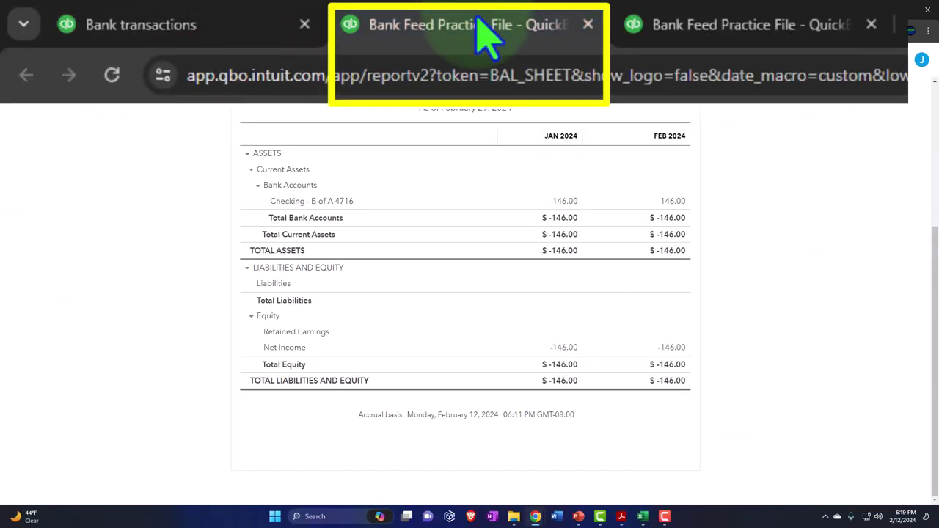
left_click(258, 185)
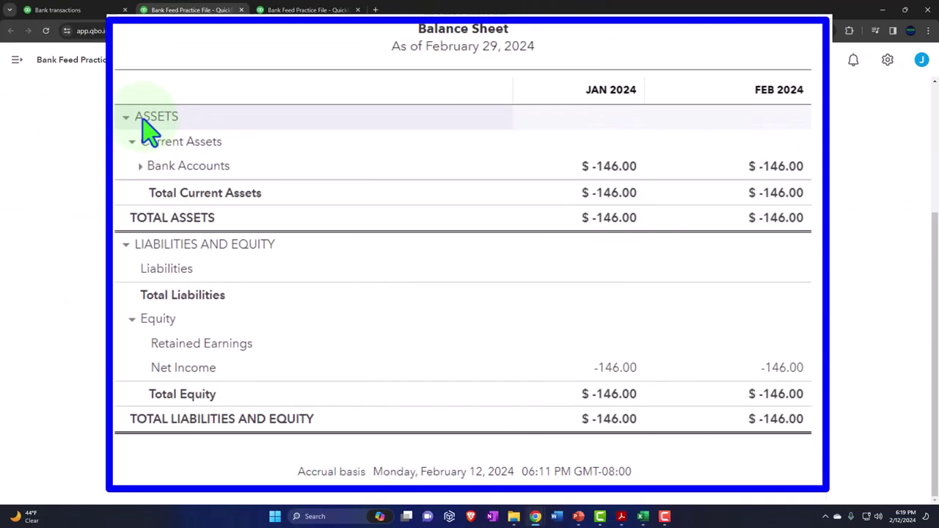
left_click(140, 167)
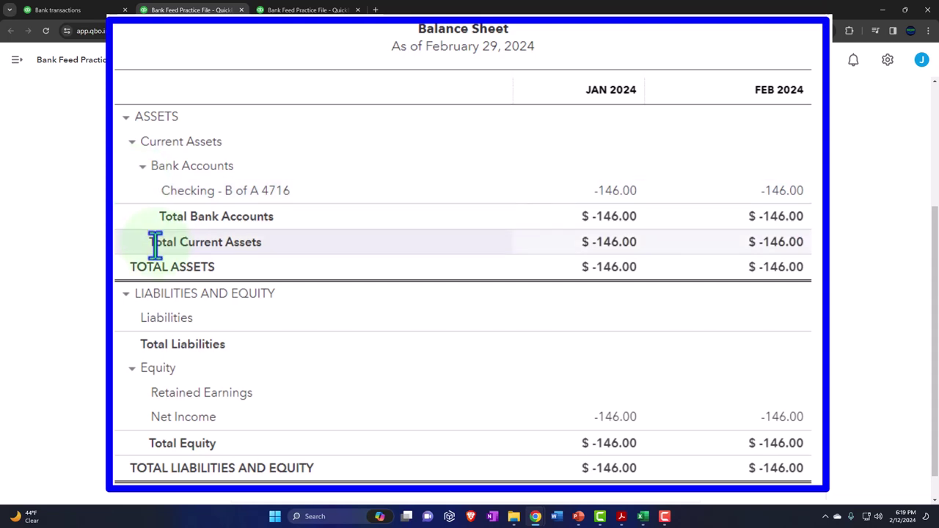
Return to the chart of accounts and start a new account with account type Fixed Assets and detail type Accumulated Depreciation.
left_click(92, 13)
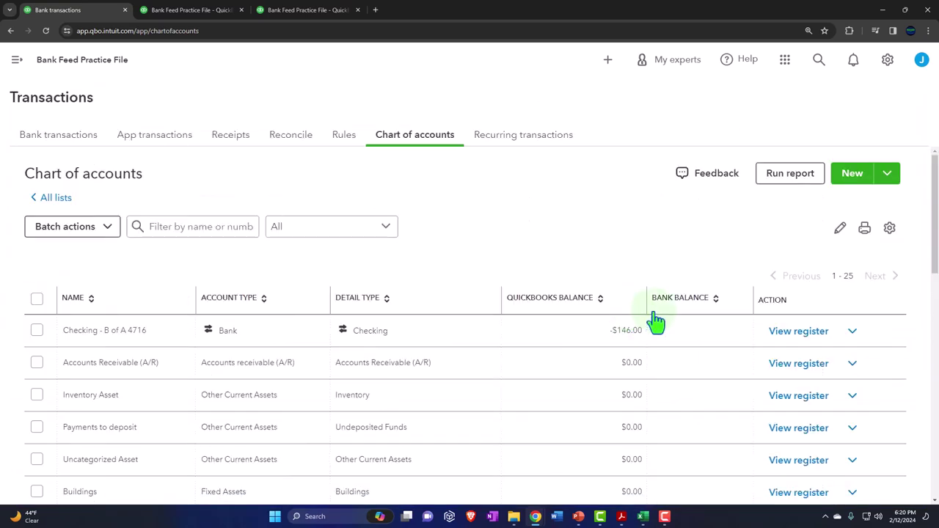
left_click(851, 173)
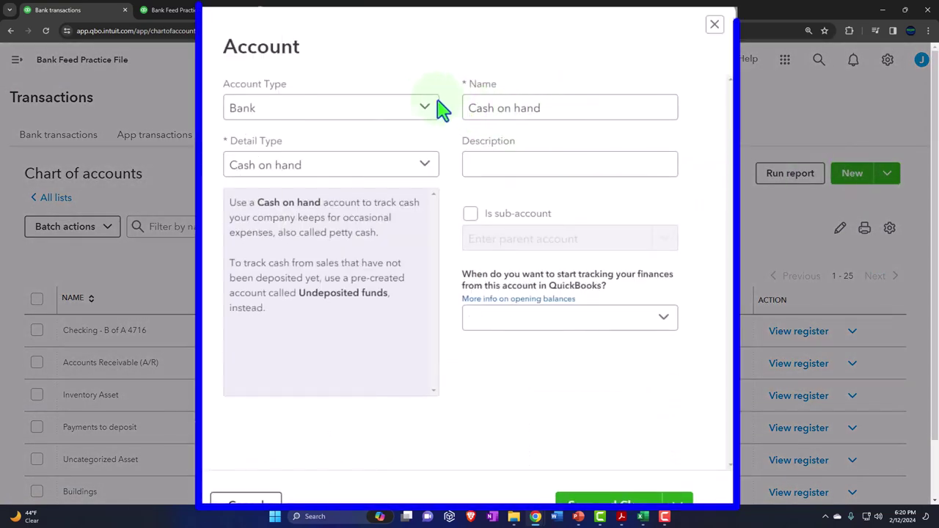
left_click(432, 167)
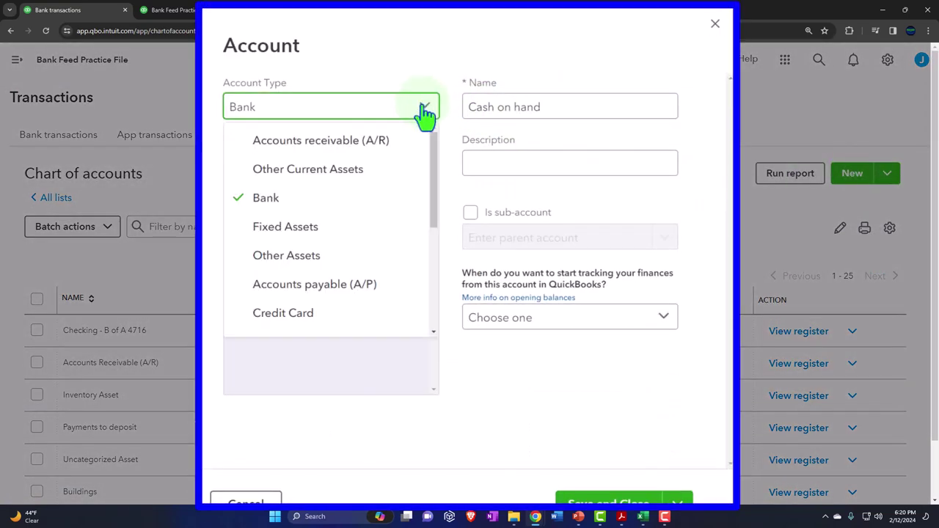
left_click(383, 231)
left_click(425, 168)
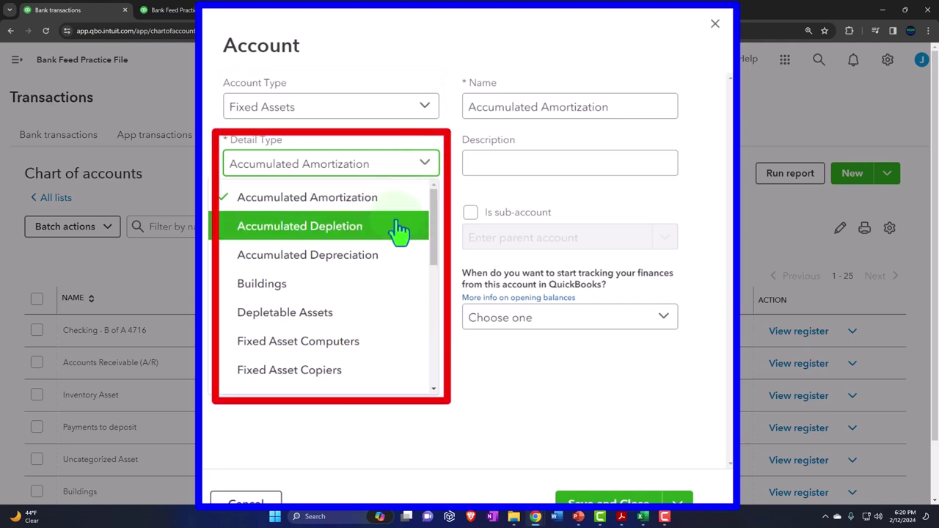
left_click(399, 257)
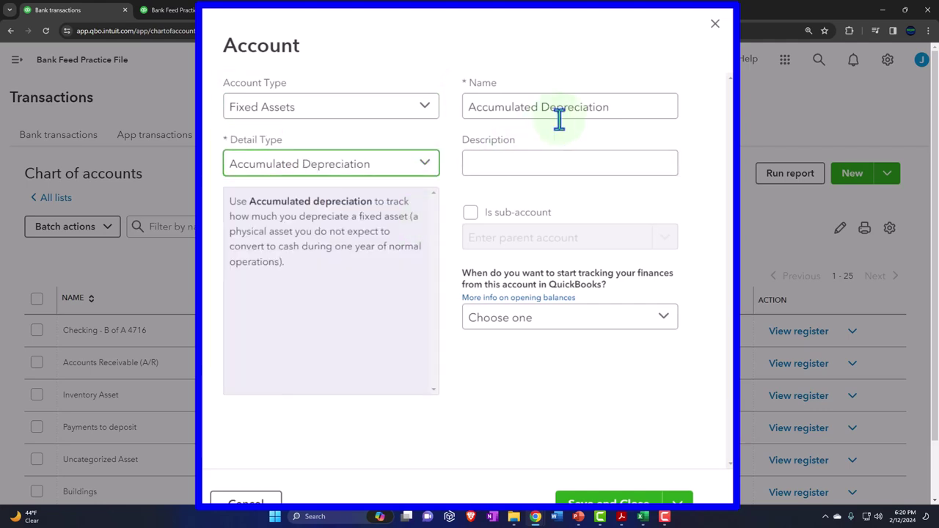
Replace the new account's name with "Acc Depre - Furniture & Fixture".
left_click(622, 107)
key("BackSpace")
key("BackSpace")
key("BackSpace")
key("BackSpace")
key("BackSpace")
key("BackSpace")
key("BackSpace")
key("BackSpace")
key("BackSpace")
key("BackSpace")
key("BackSpace")
key("BackSpace")
key("BackSpace")
key("BackSpace")
key("BackSpace")
key("BackSpace")
key("BackSpace")
key("BackSpace")
key("BackSpace")
key("BackSpace")
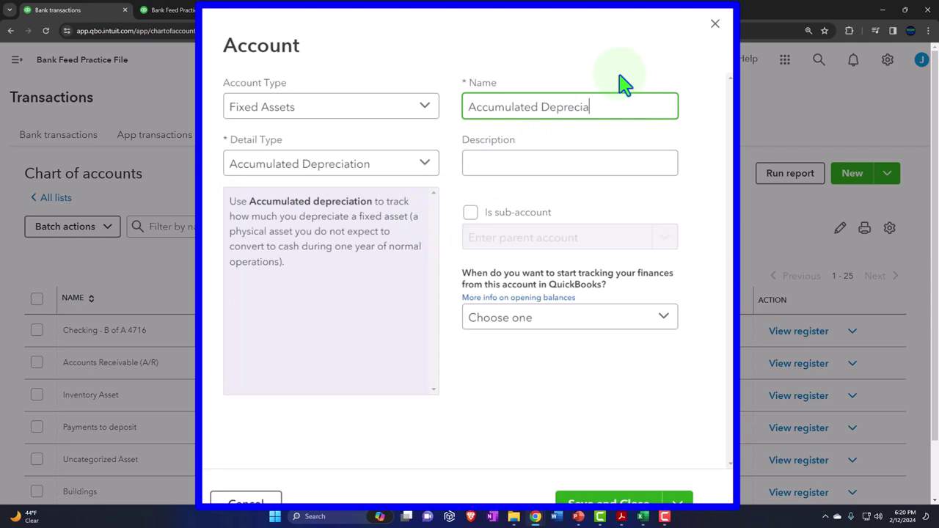
type("c Depre")
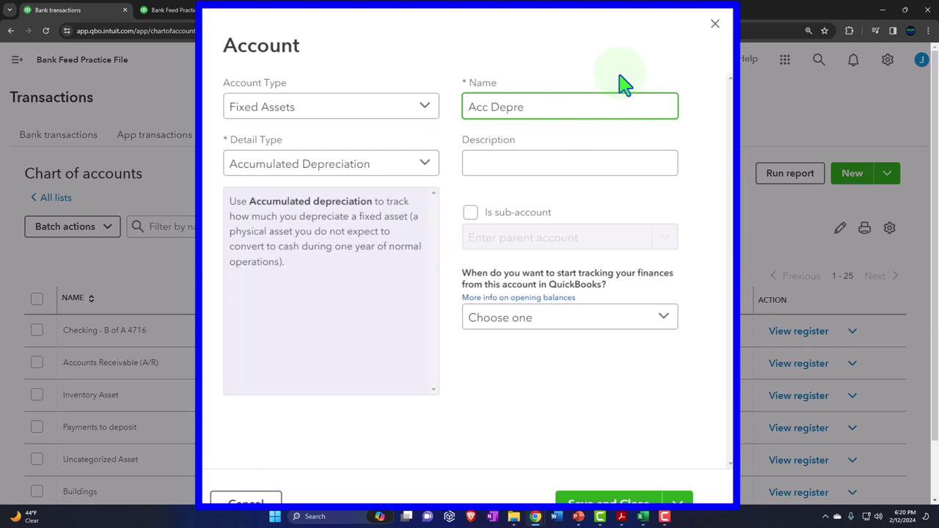
type(" - Fuurn")
key("BackSpace")
key("BackSpace")
key("BackSpace")
key("BackSpace")
type("un")
type("niture ")
type("& Fi")
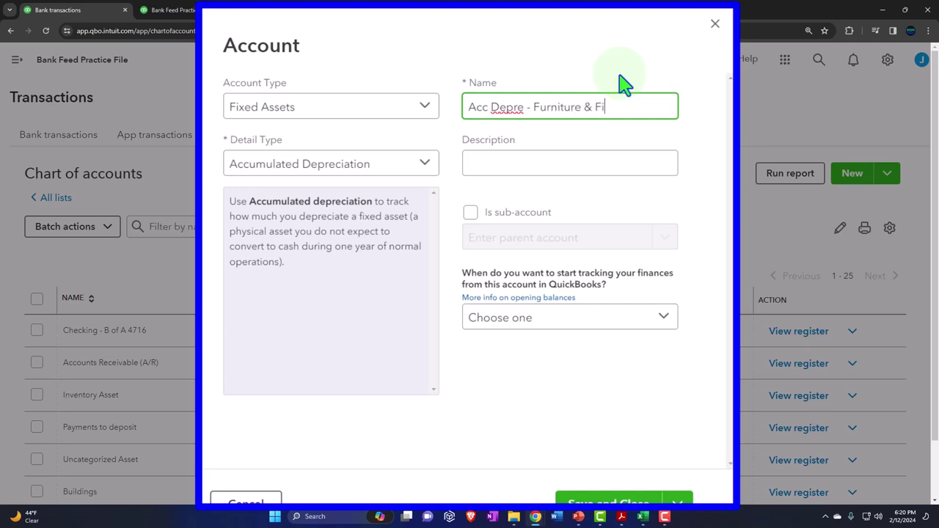
type("xture")
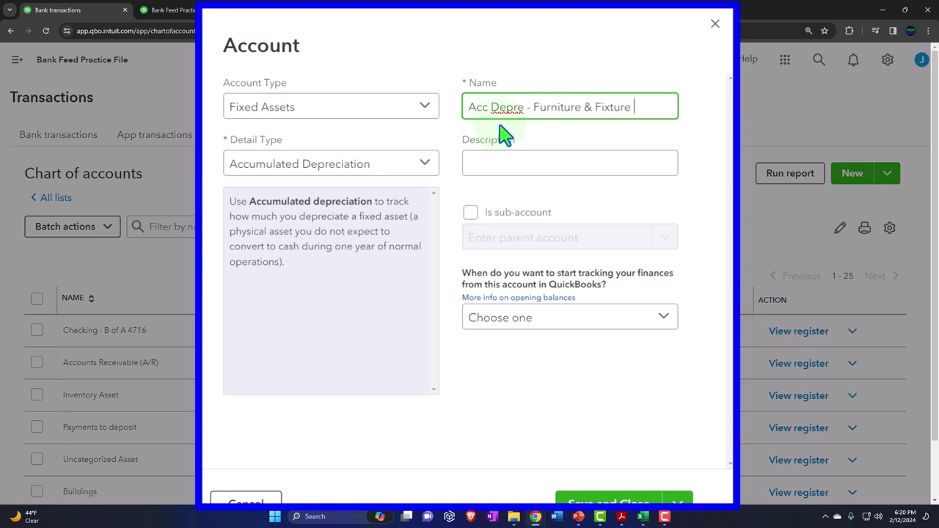
Make the account a sub-account of the Furniture & Fixtures fixed asset account and save it.
left_click(474, 215)
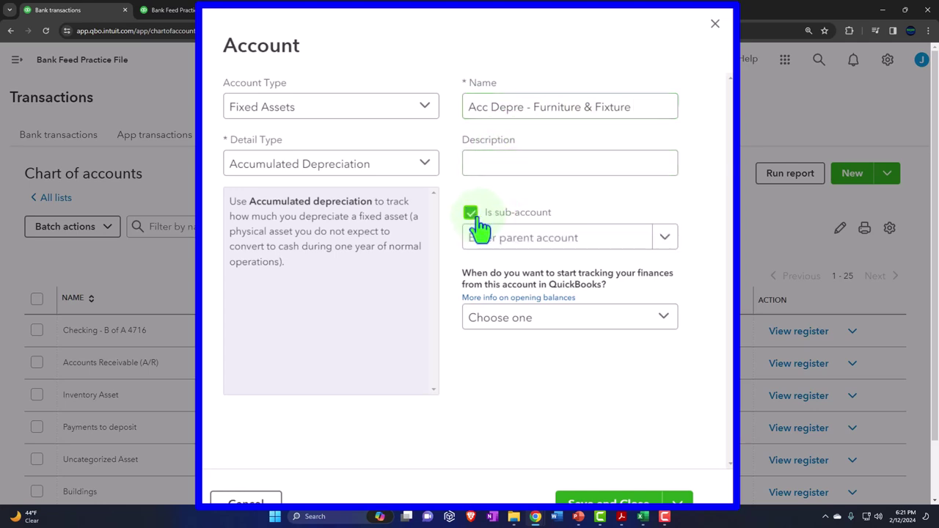
left_click(664, 244)
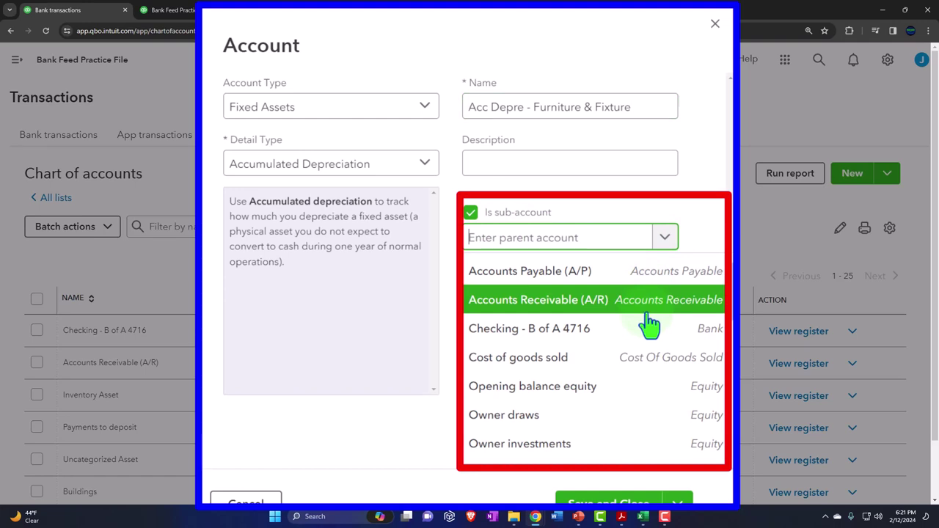
scroll(650, 323, "down", 1)
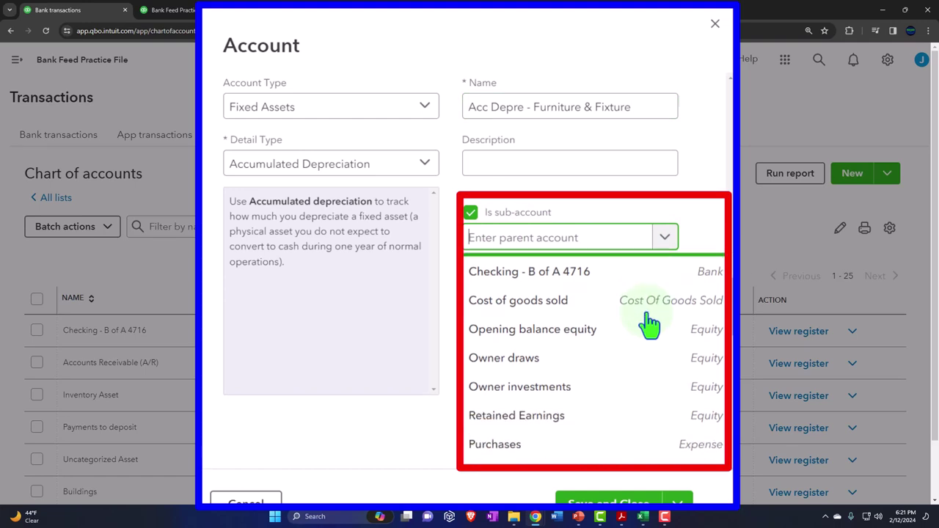
scroll(649, 323, "down", 5)
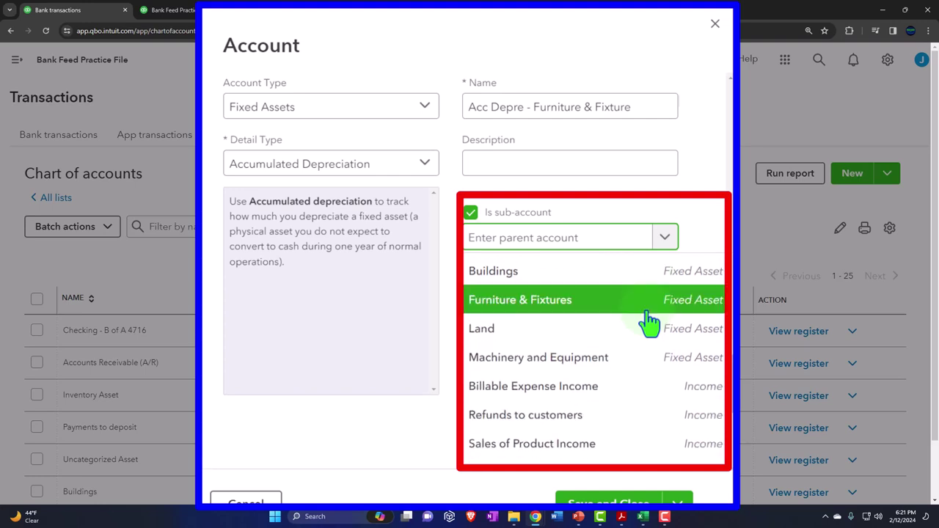
left_click(535, 300)
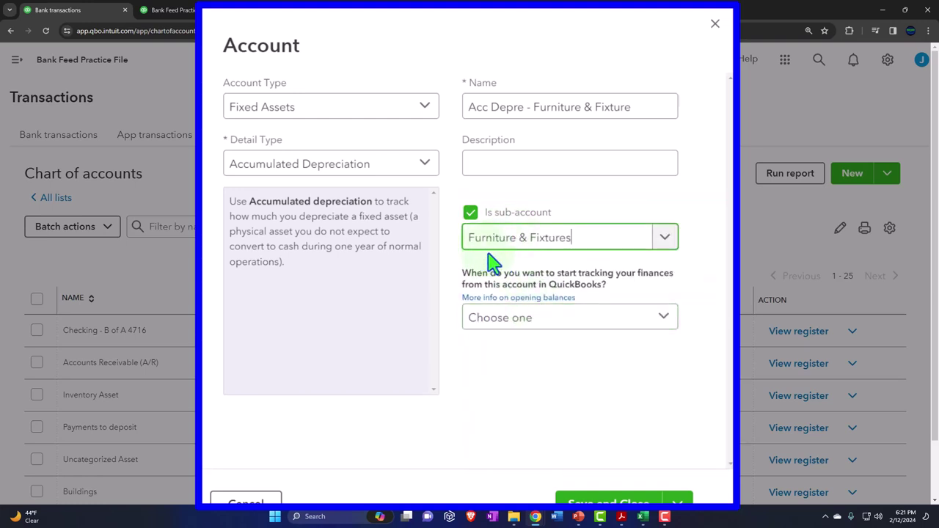
scroll(428, 280, "down", 1)
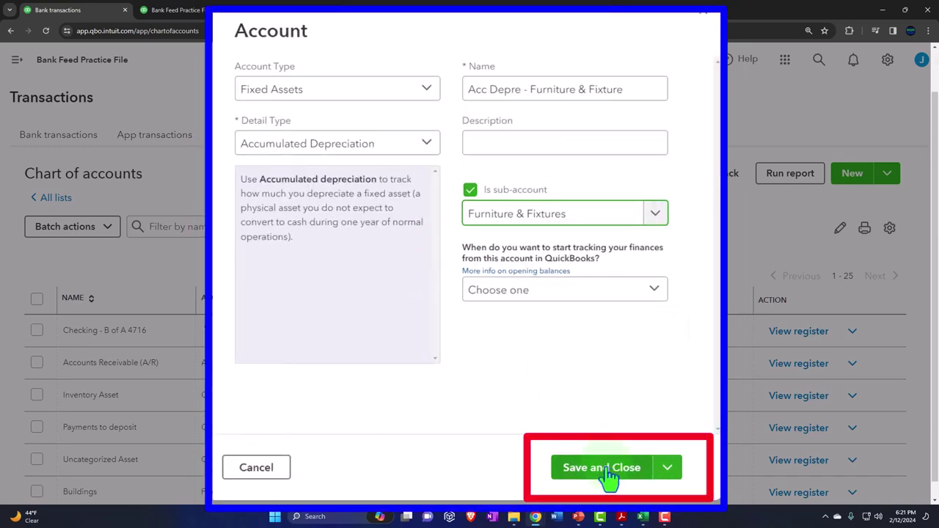
left_click(606, 461)
Copy the Machinery and Equipment account name and start another Fixed Assets account with detail type Accumulated Depreciation.
scroll(273, 339, "down", 2)
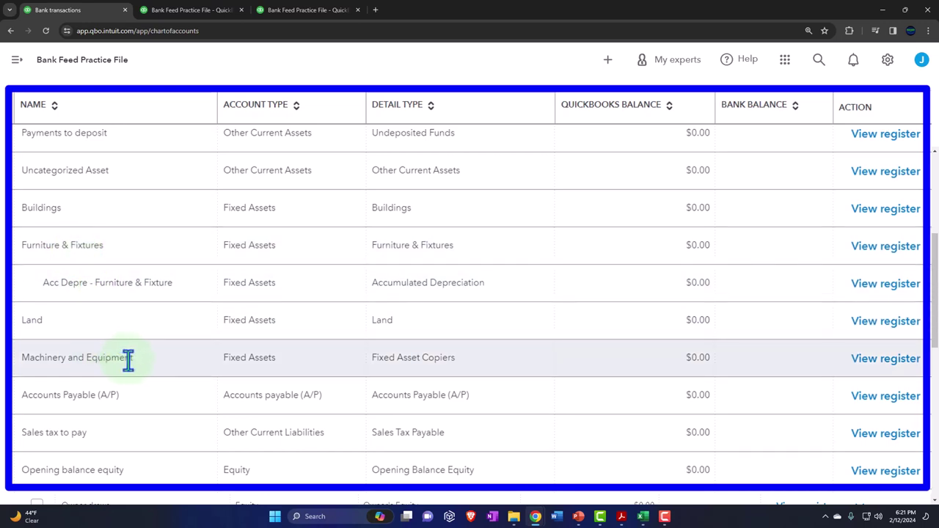
left_click_drag(128, 359, 28, 361)
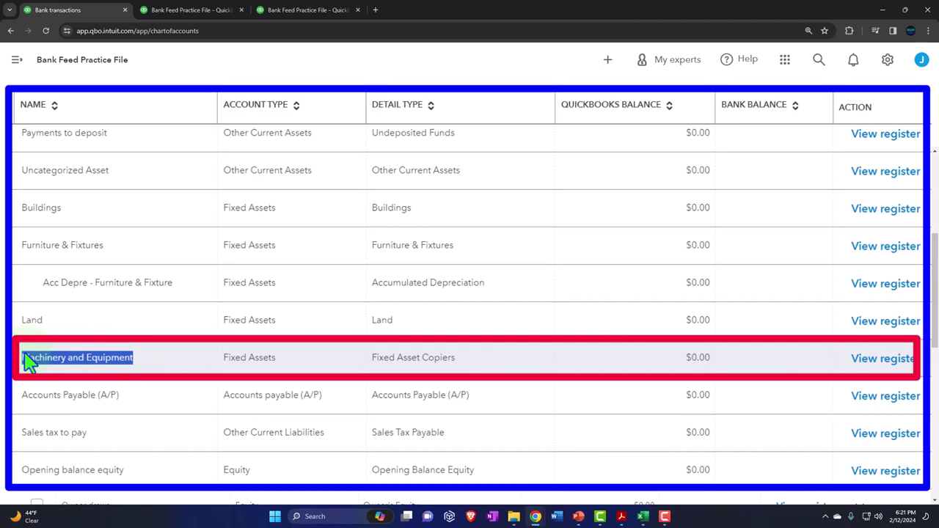
scroll(691, 303, "up", 5)
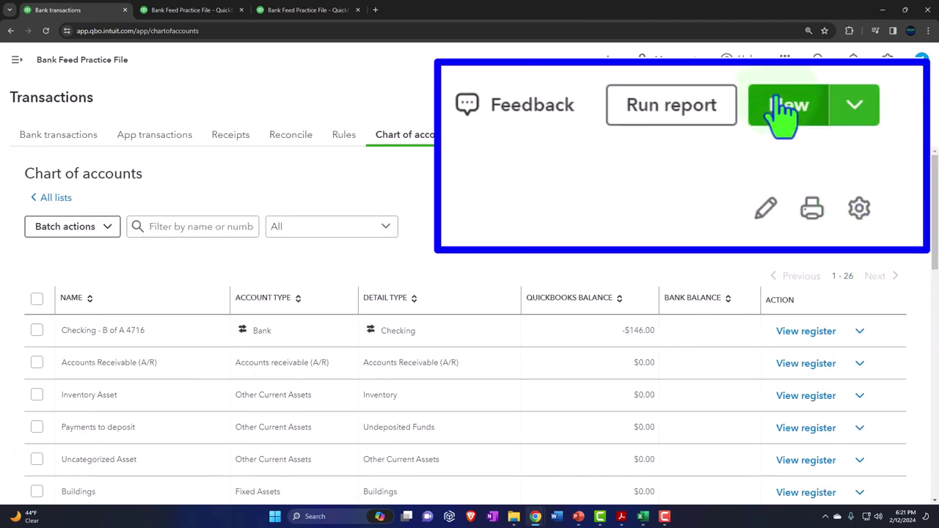
left_click(852, 173)
left_click(404, 114)
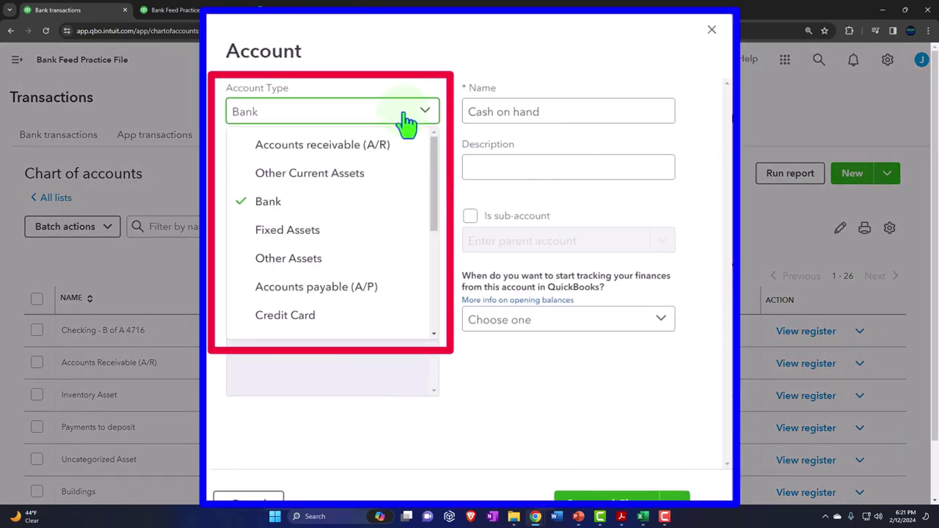
left_click(360, 230)
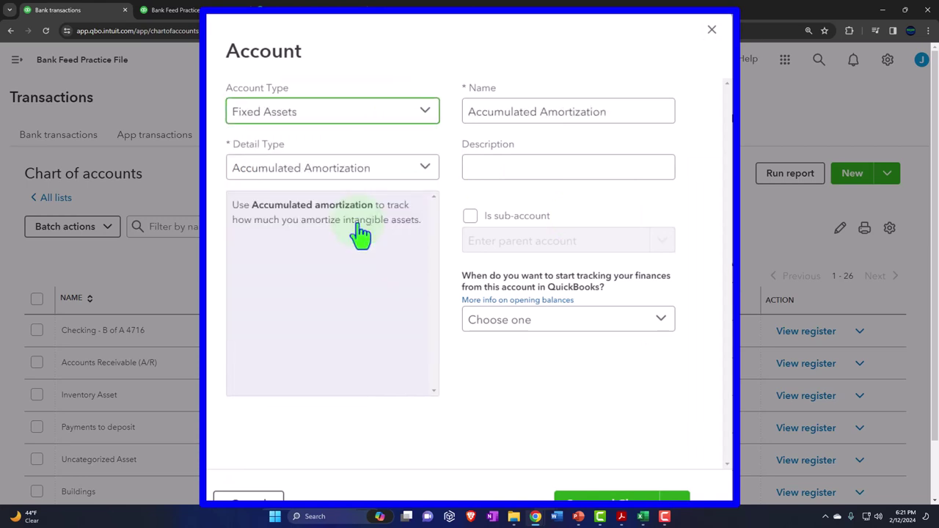
left_click(426, 175)
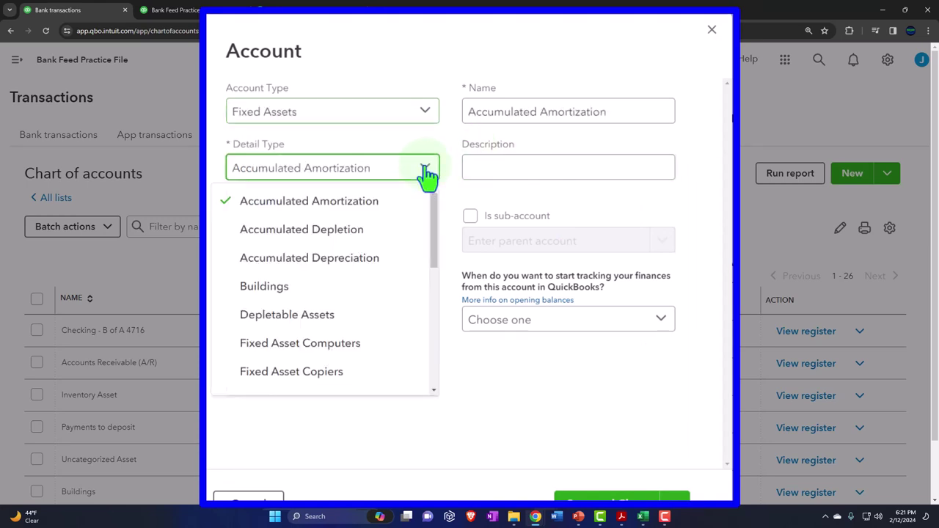
left_click(398, 256)
Replace the new account's name with "Acc Derpe - Machinery and Equipment", using the copied text for the asset category.
left_click(649, 121)
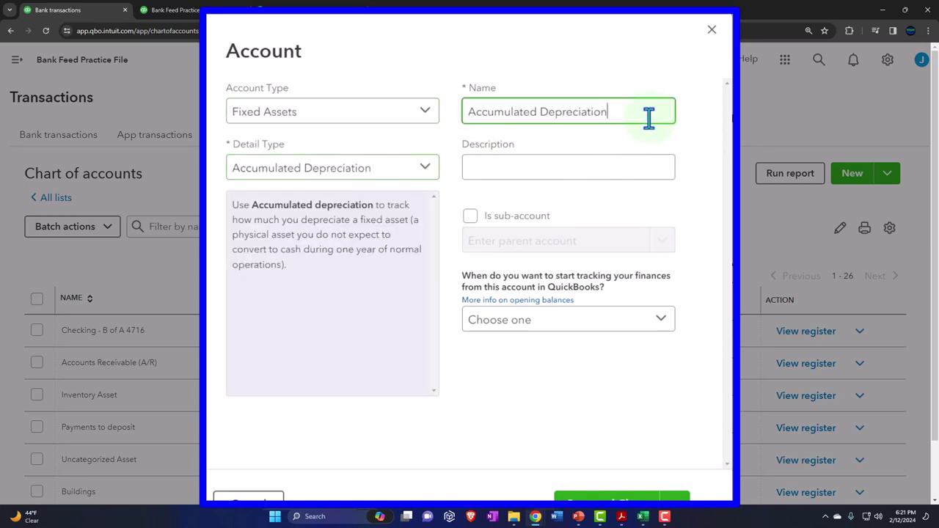
key("BackSpace")
key("BackSpace")
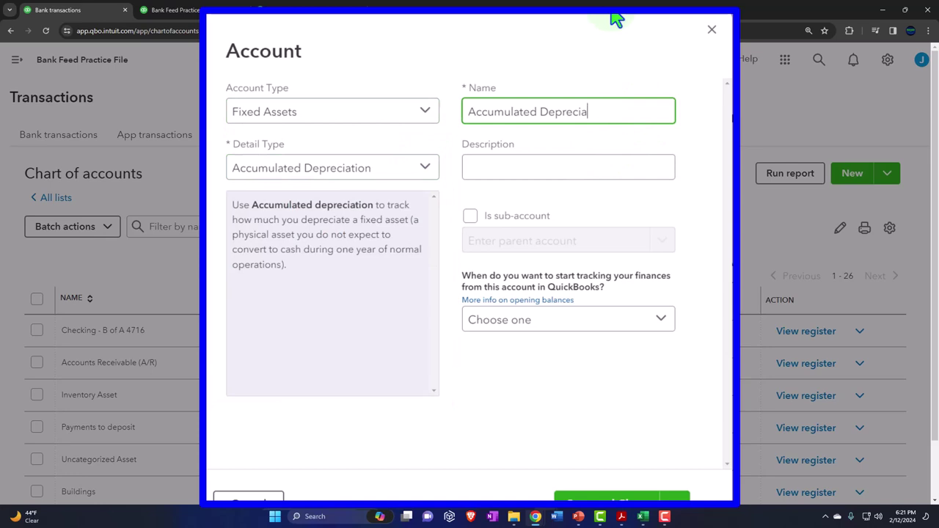
key("BackSpace")
key("BackSpace")
key("BackSpace")
key("BackSpace")
key("BackSpace")
key("BackSpace")
key("BackSpace")
key("BackSpace")
key("BackSpace")
key("BackSpace")
key("BackSpace")
key("BackSpace")
key("BackSpace")
key("BackSpace")
key("BackSpace")
key("BackSpace")
key("BackSpace")
type("Derpe -")
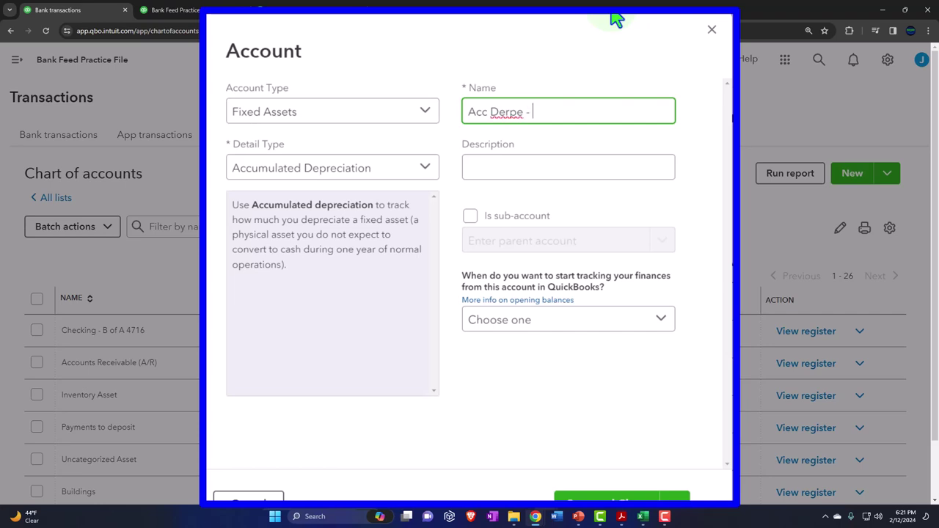
type("- Machinery and Equipment")
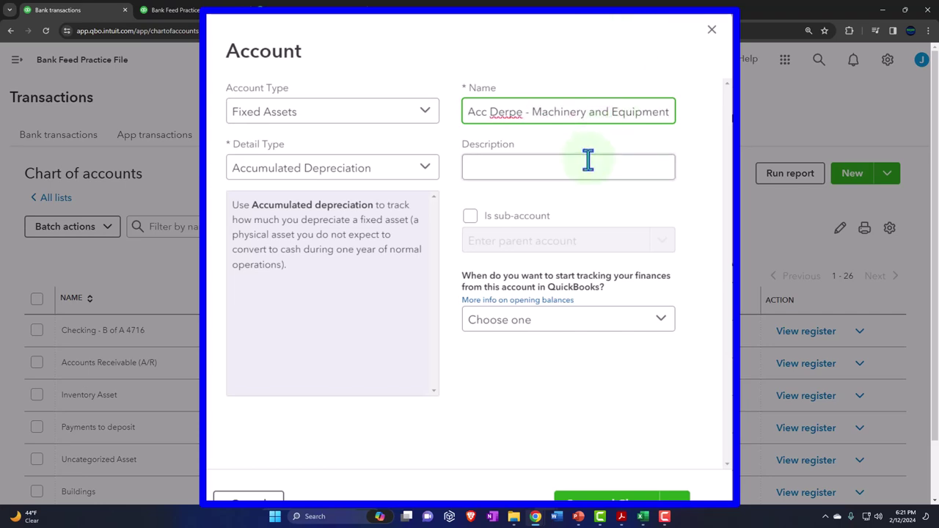
Make the new accumulated depreciation account a sub-account of Machinery and Equipment and save it.
left_click(467, 221)
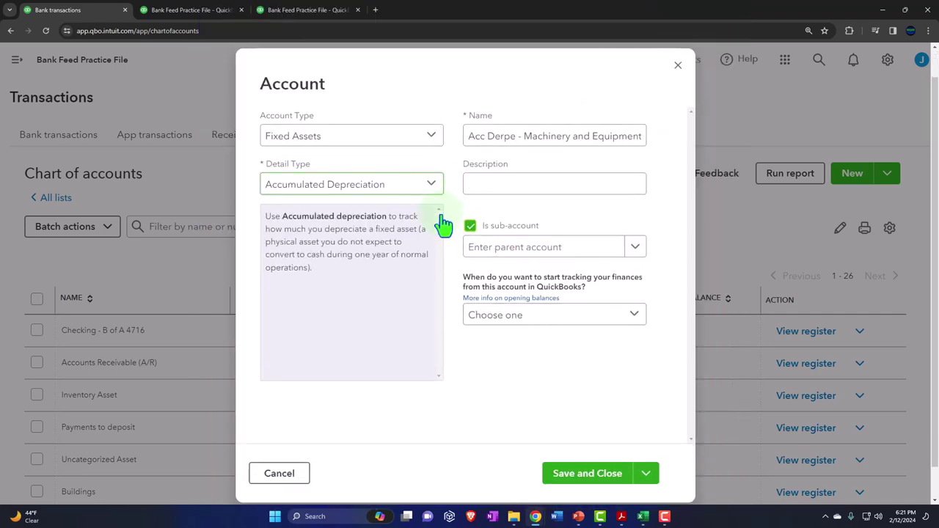
left_click(662, 241)
scroll(652, 299, "down", 3)
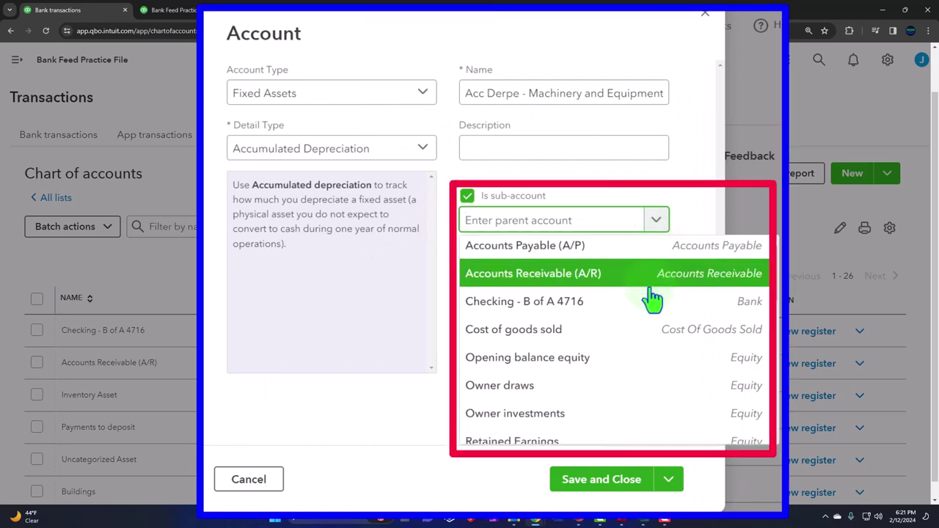
scroll(652, 299, "down", 6)
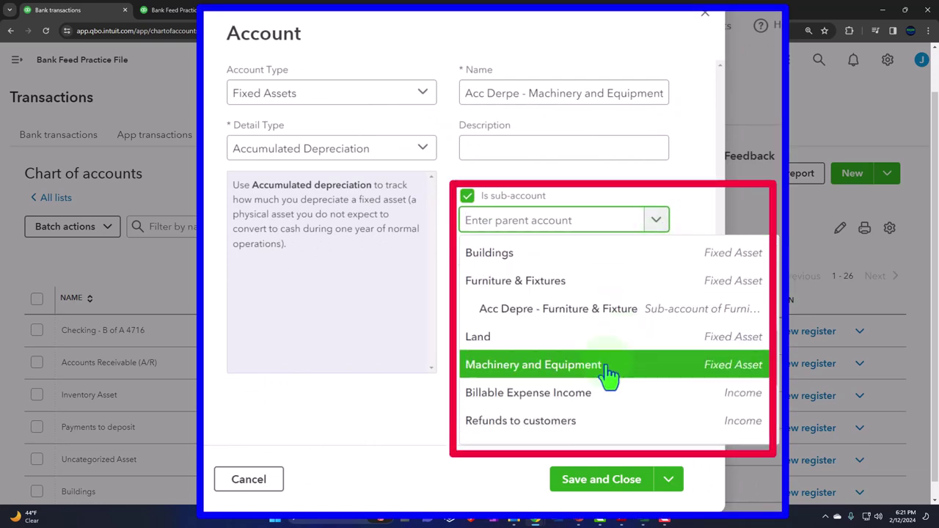
left_click(608, 372)
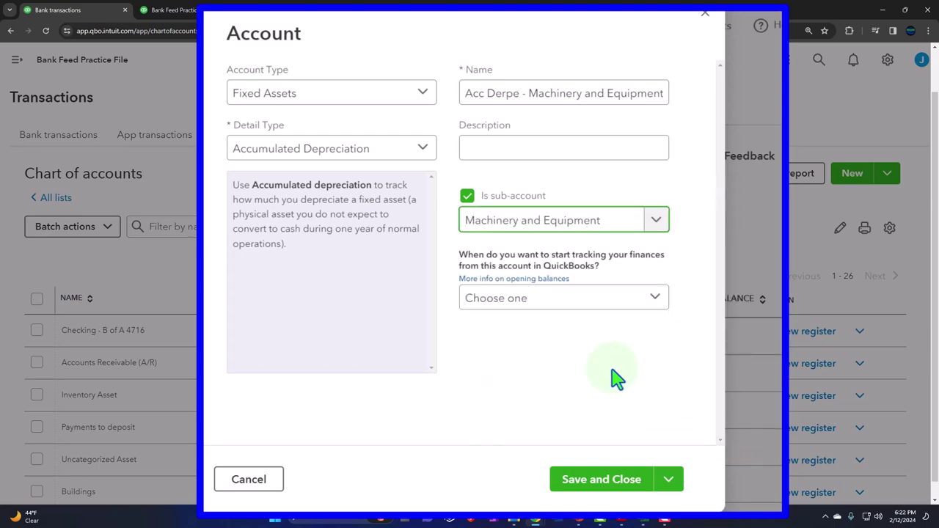
left_click(620, 479)
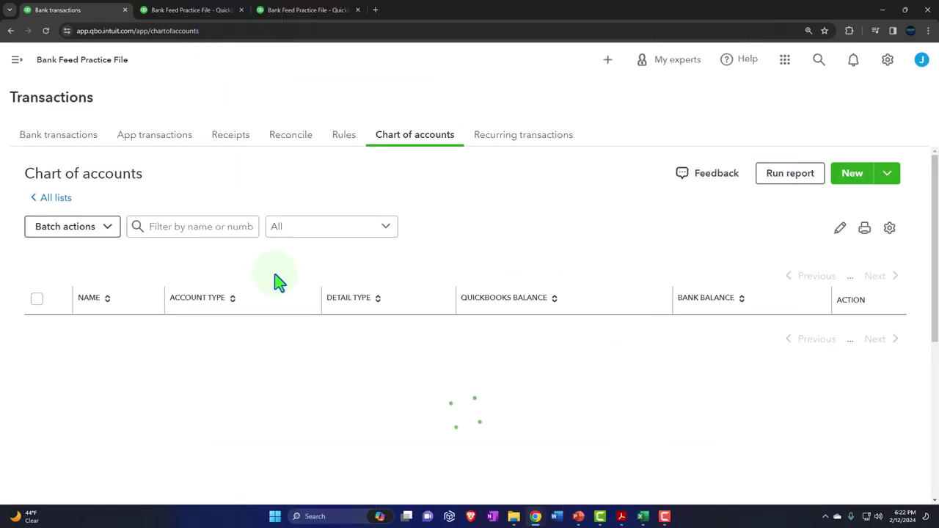
Check the fixed asset accounts in the chart of accounts and look over the bank transactions awaiting review.
scroll(278, 281, "down", 3)
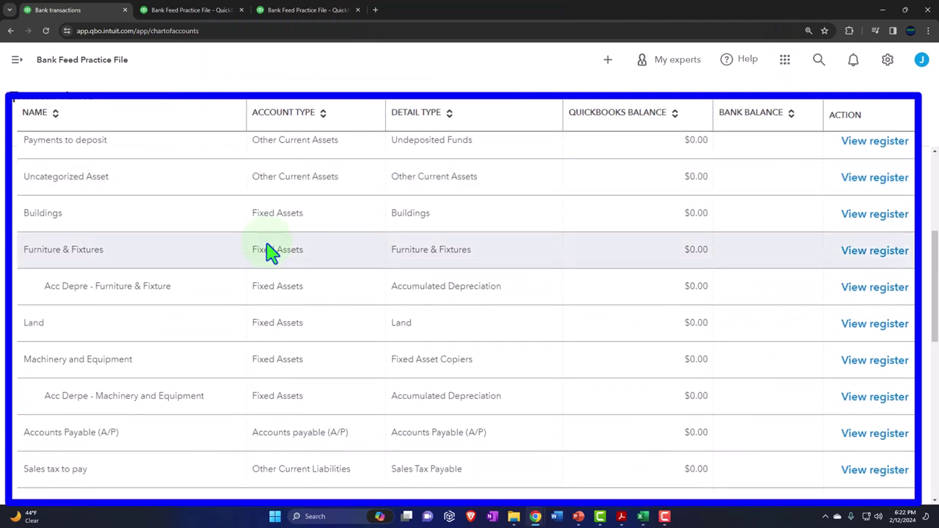
scroll(210, 433, "down", 1)
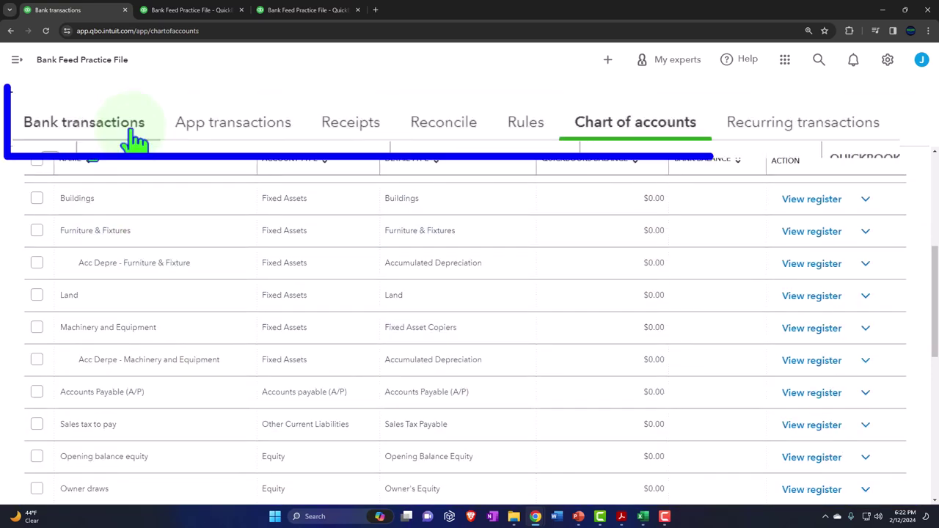
left_click(63, 135)
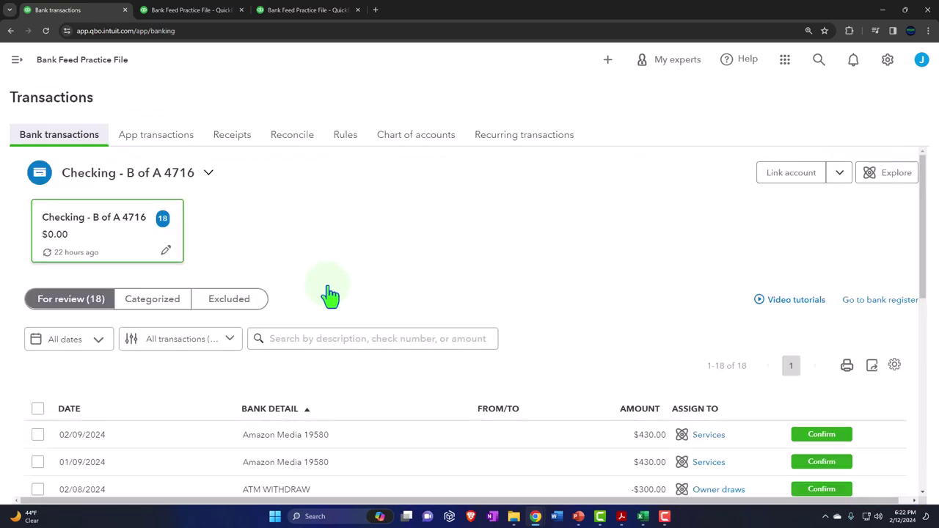
scroll(329, 294, "down", 3)
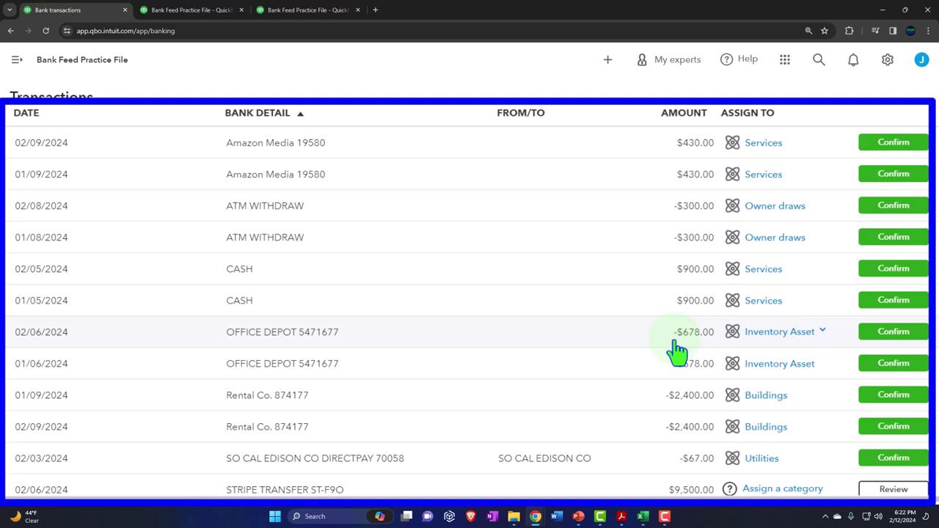
Switch to the Bank Data 375 workbook in Excel and enter the date 1/14/2024 in cell A1.
left_click(643, 516)
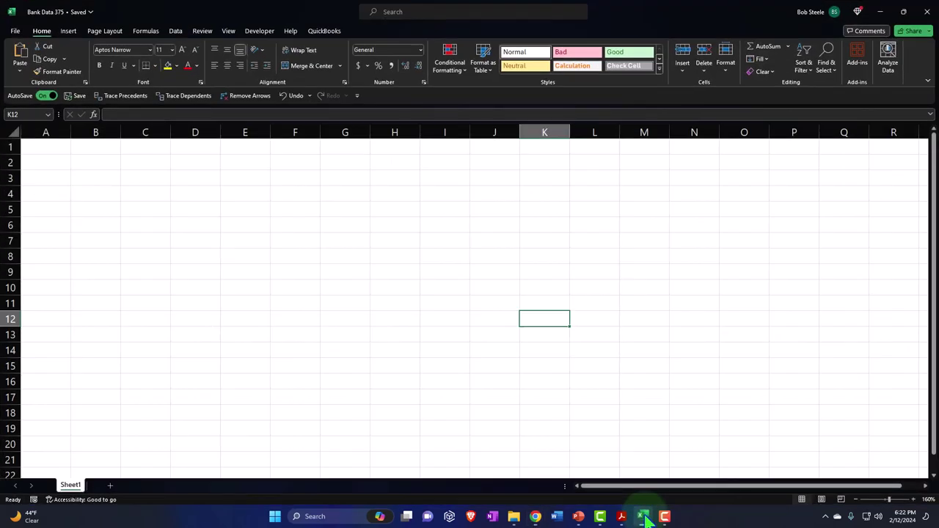
left_click(66, 192)
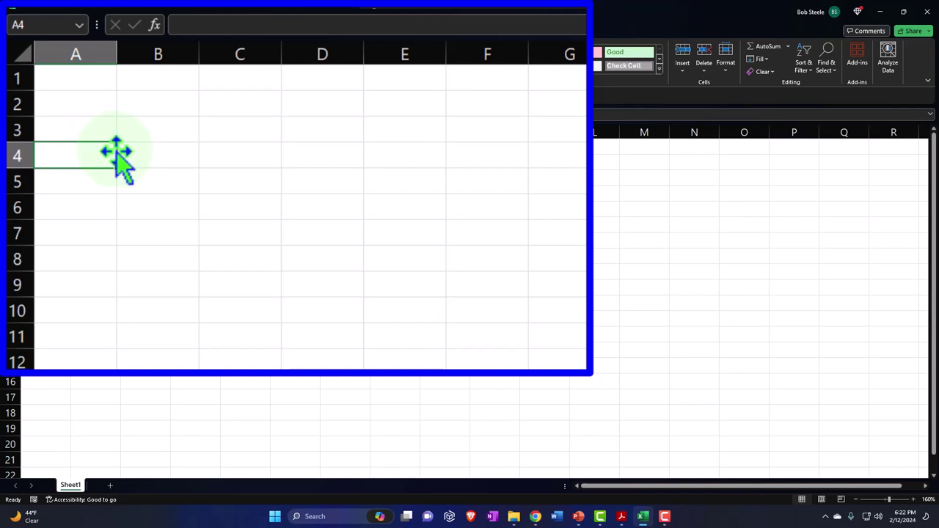
left_click(82, 84)
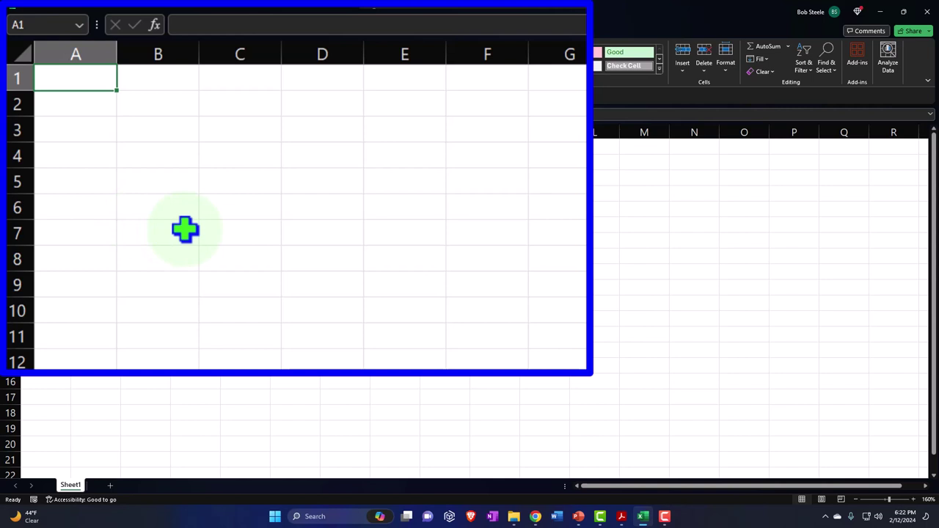
type("1/14")
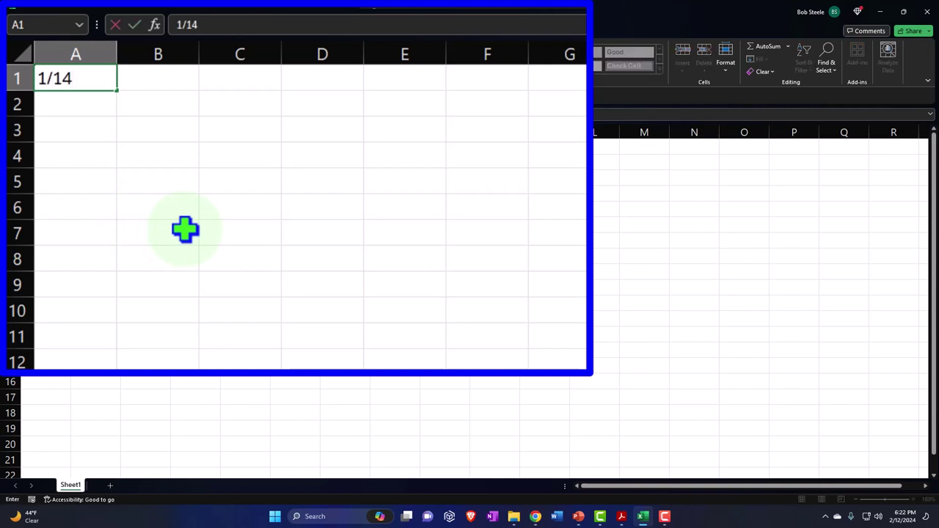
type("/2024")
key("Tab")
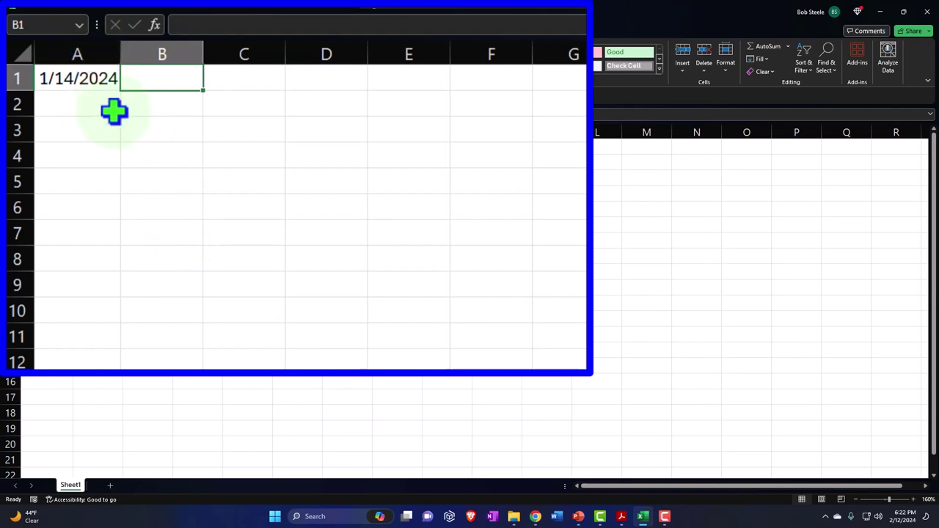
Enter the amount -1600 in cell B1 and the description "Office Depot" in cell C1.
scroll(115, 183, "up", 3)
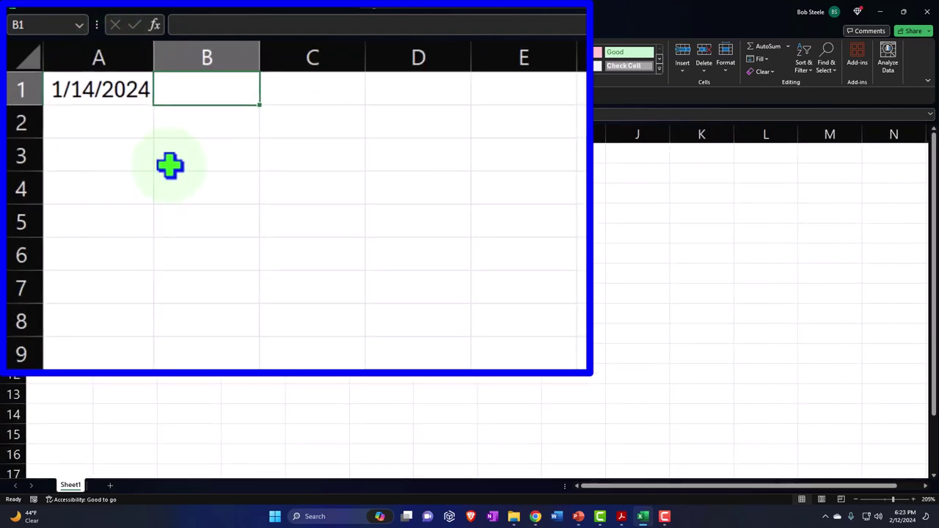
type("-")
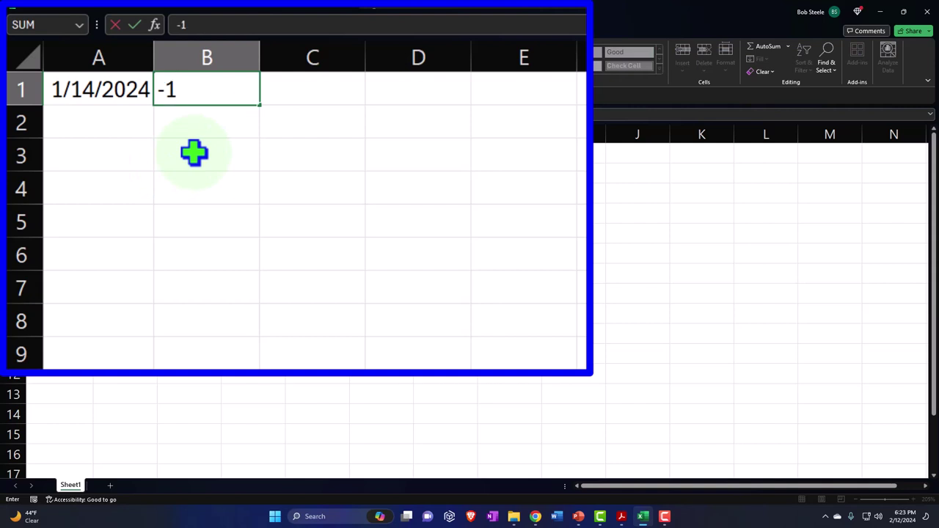
type("1600")
key("Return")
key("Up")
key("Right")
key("Right")
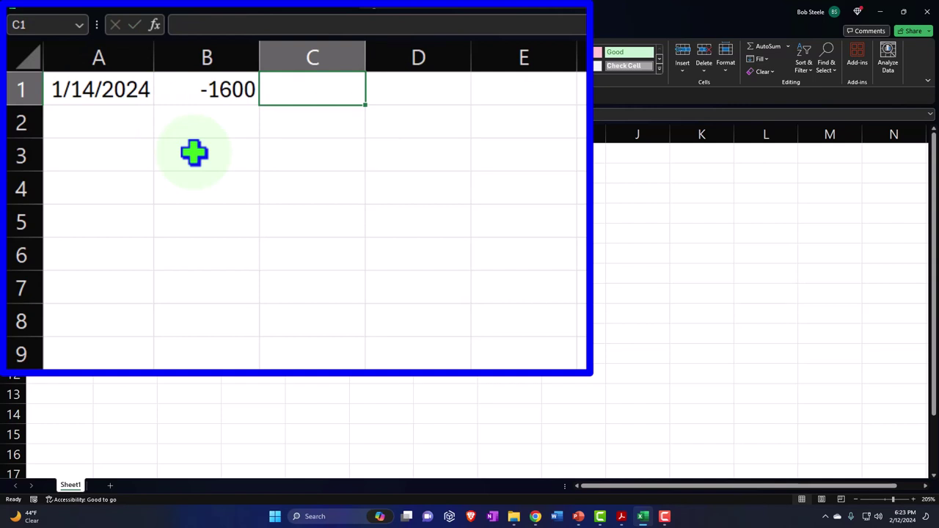
type("Off")
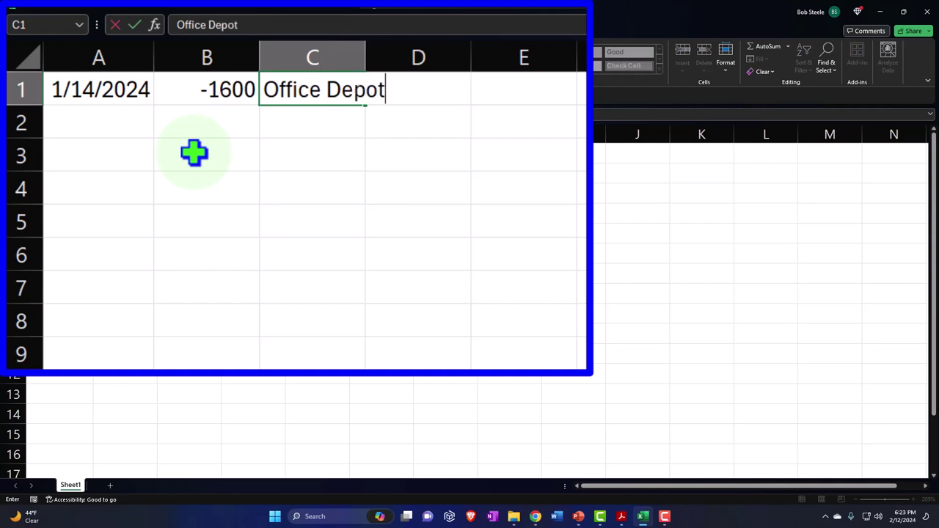
type("ice Depot")
key("Return")
Check how the Office Depot transactions are described in the QuickBooks bank feed and return to the Excel workbook.
mouse_move(622, 517)
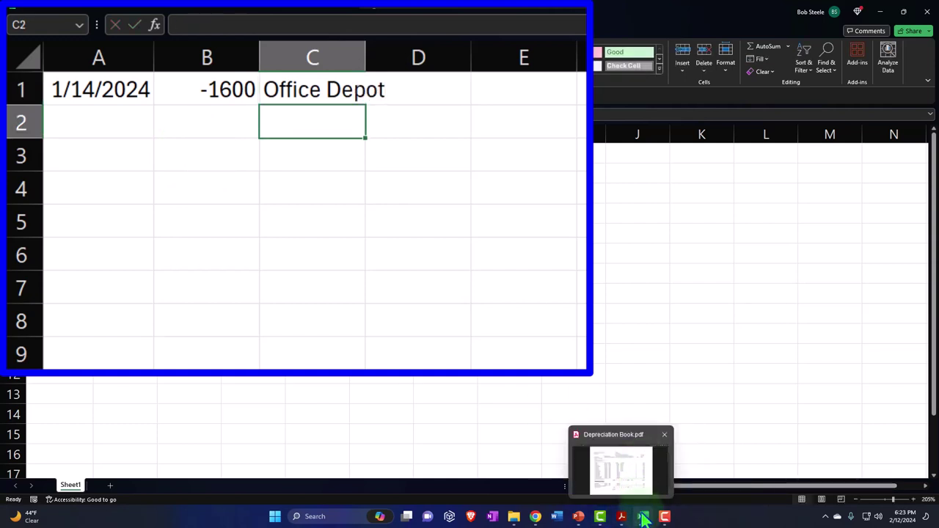
left_click(643, 517)
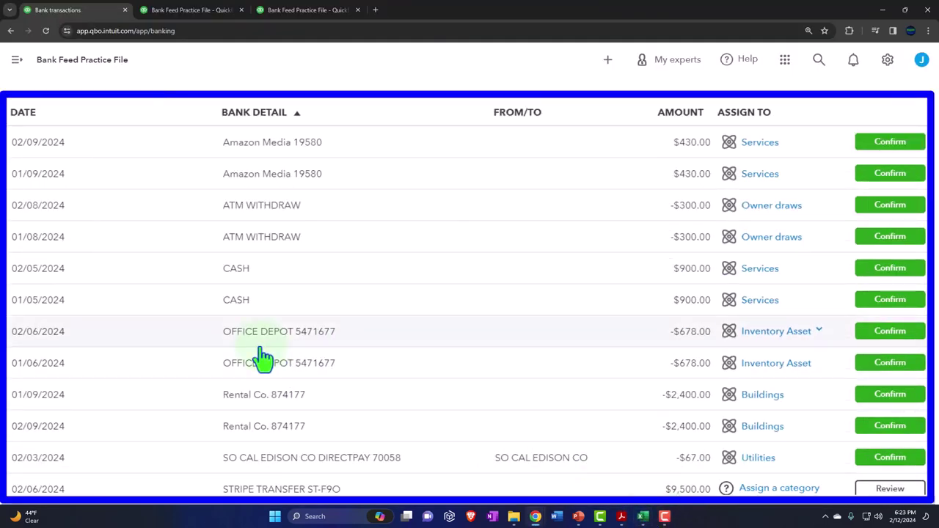
left_click(883, 10)
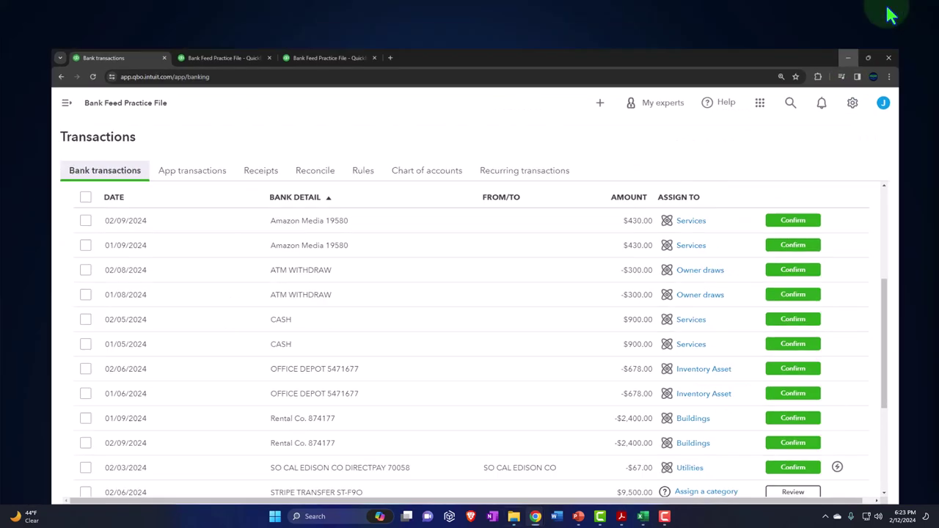
left_click(642, 517)
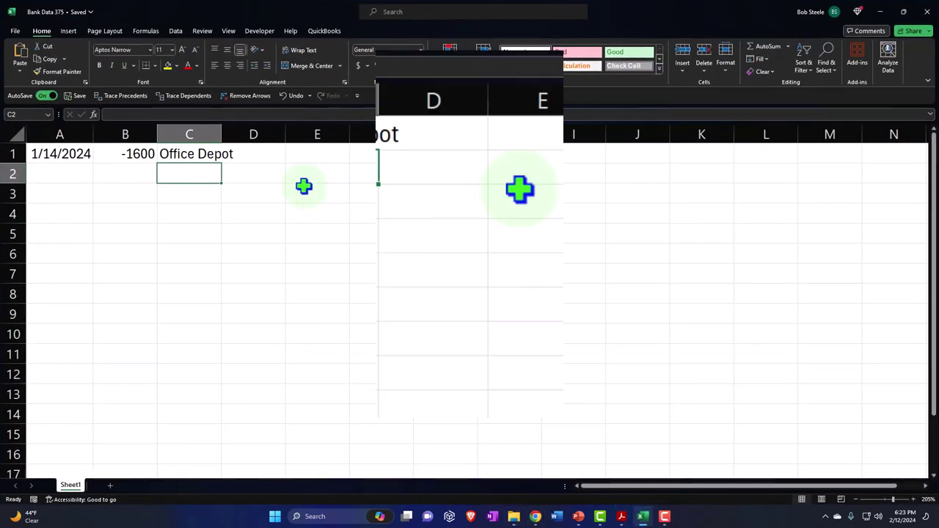
Extend the description in cell C1 to "Office Depot 577764".
double_click(348, 141)
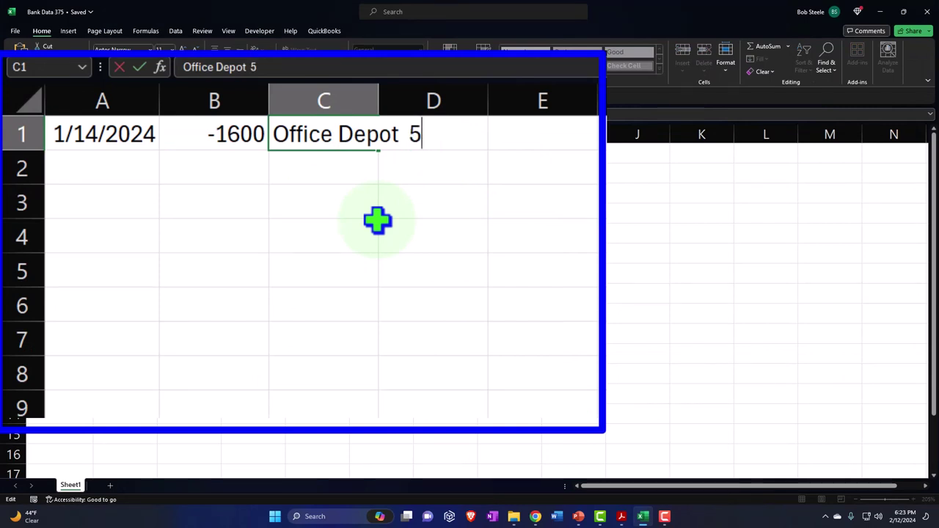
key("BackSpace")
key("End")
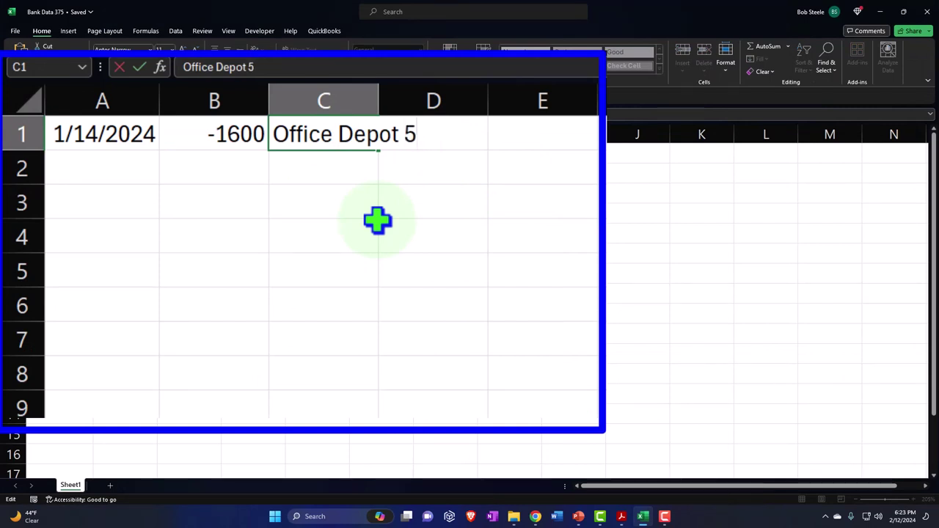
key("Return")
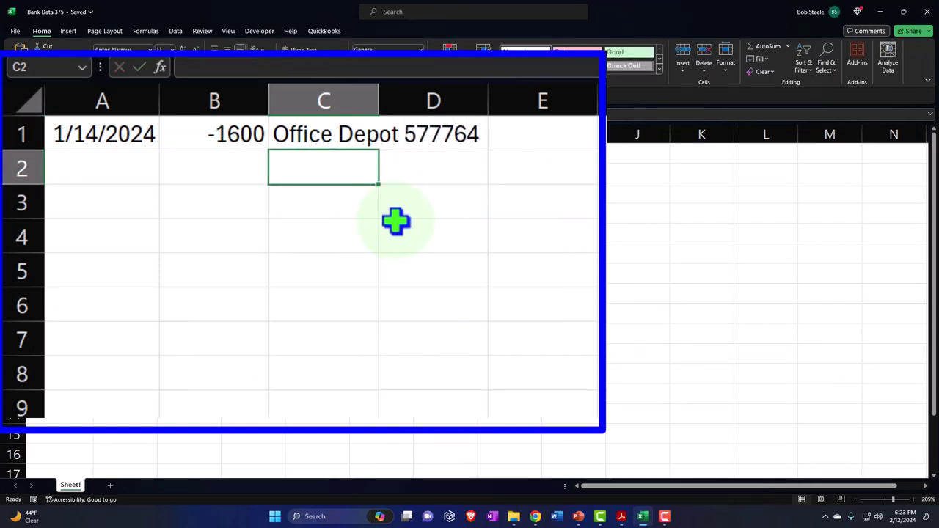
Enter the second transaction's date 1/23/24 in cell A2 and its amount -2700 in cell B2.
key("Left")
key("Left")
type("1")
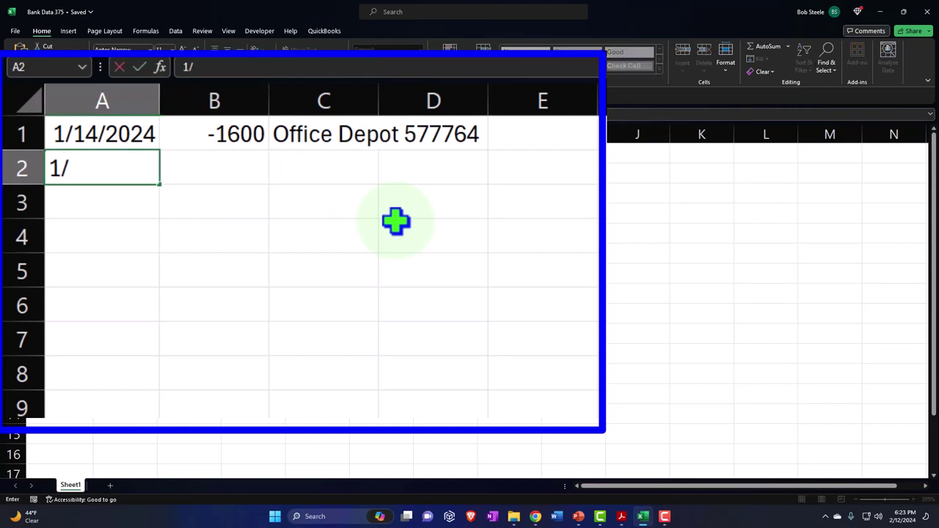
type("/23/24")
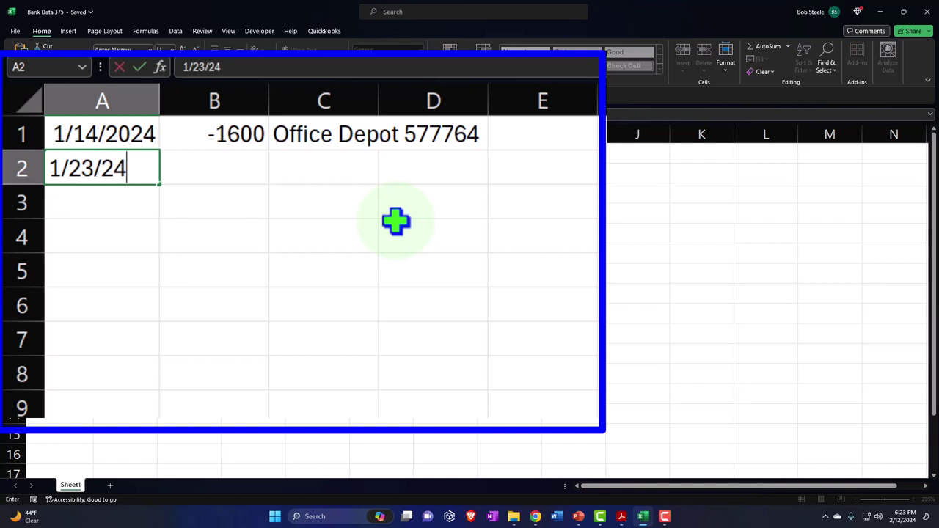
key("Tab")
type("-")
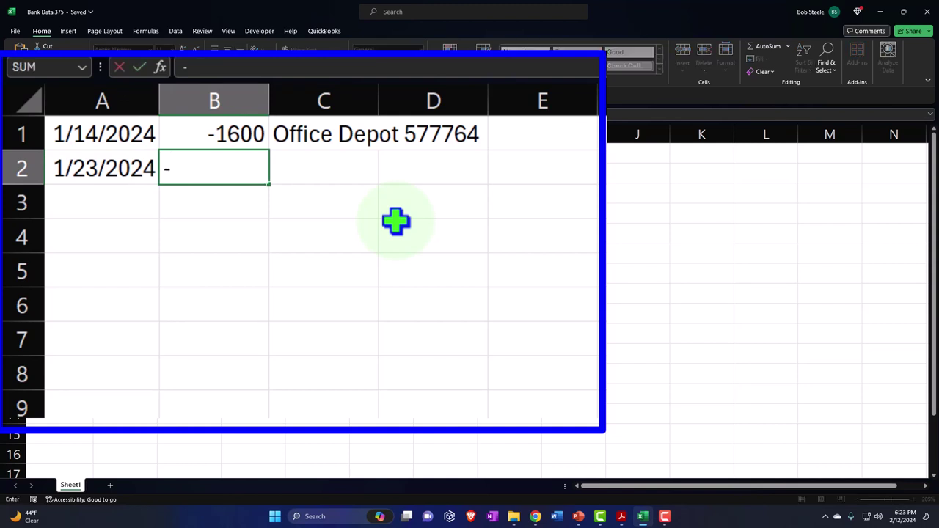
type("2700")
key("Tab")
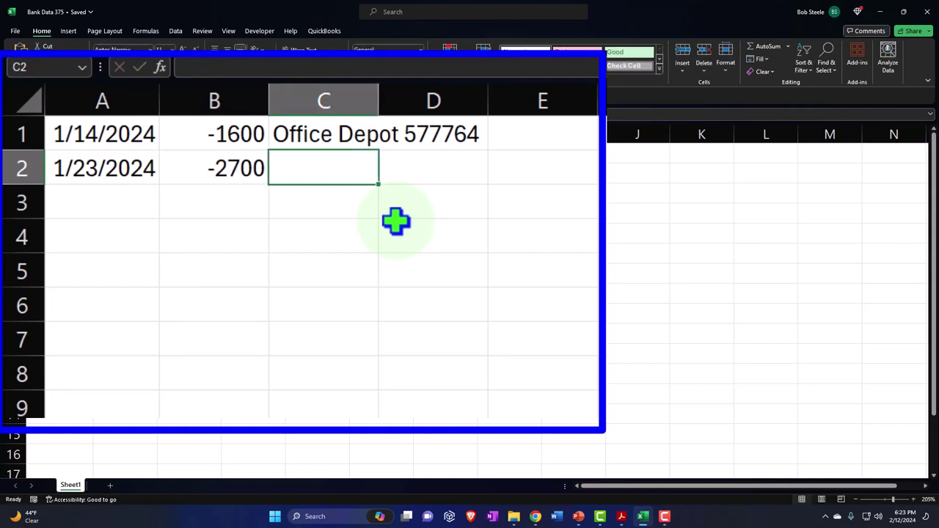
Enter the description "Office Depot 51741" in cell C2.
type("Pffo")
key("BackSpace")
key("BackSpace")
key("BackSpace")
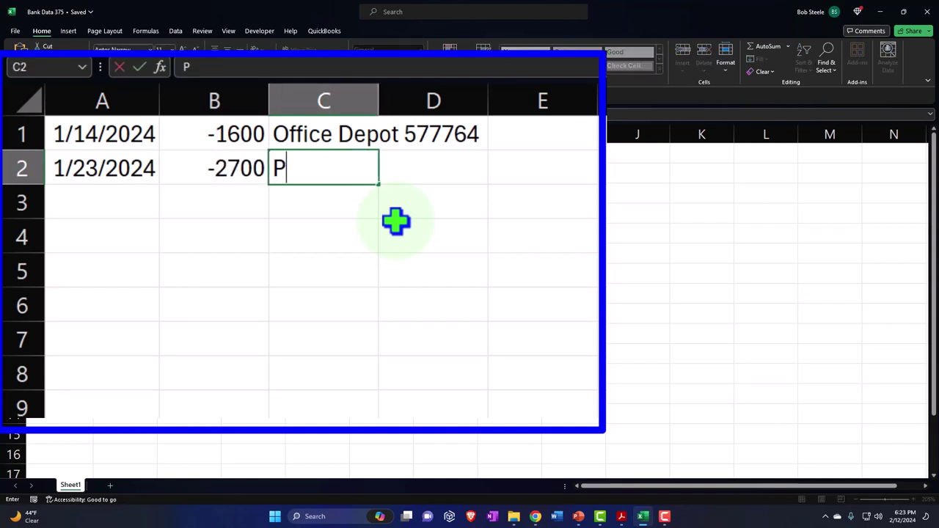
key("BackSpace")
type("Office Depot")
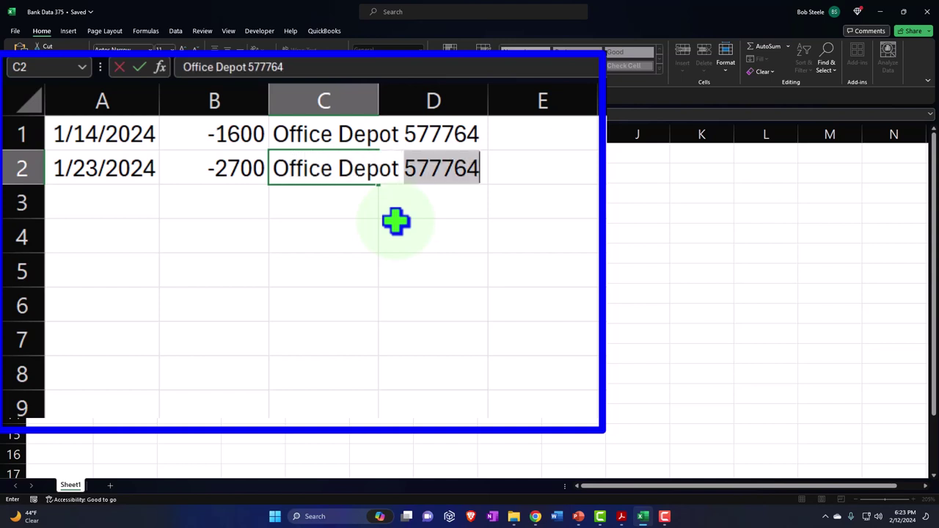
type(" 5174")
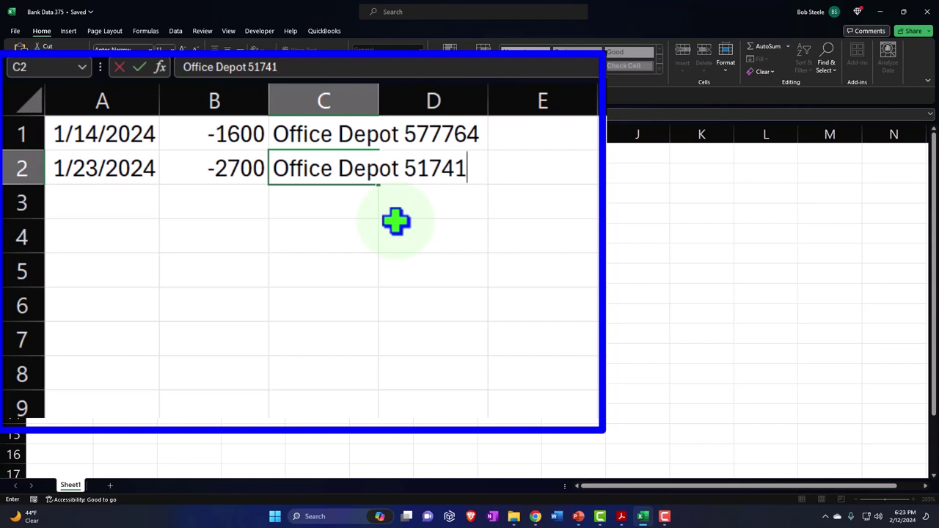
type("1")
key("Return")
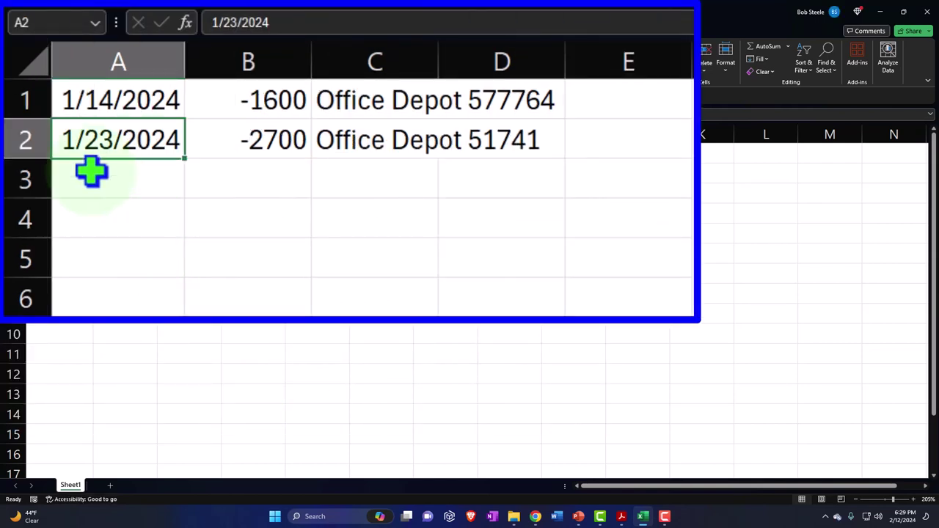
Insert a blank row above the first transaction in row 1.
left_click(14, 101)
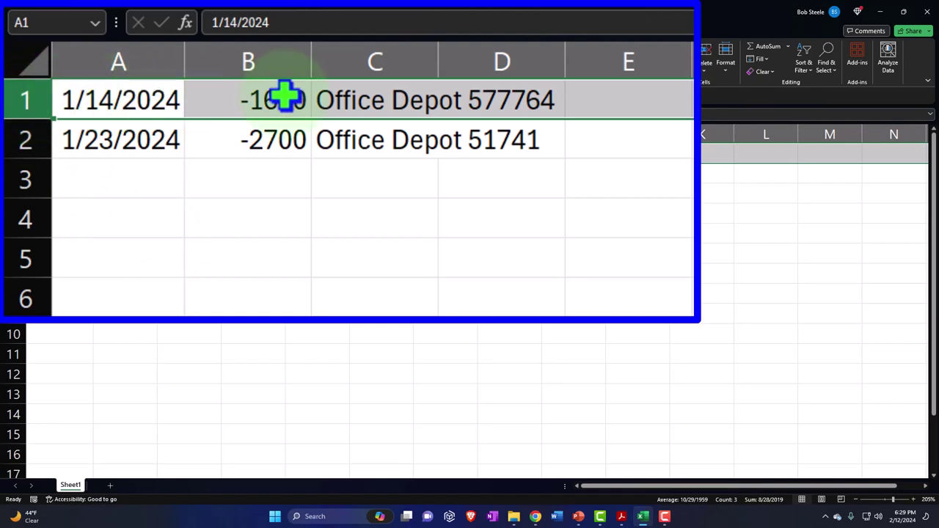
right_click(328, 95)
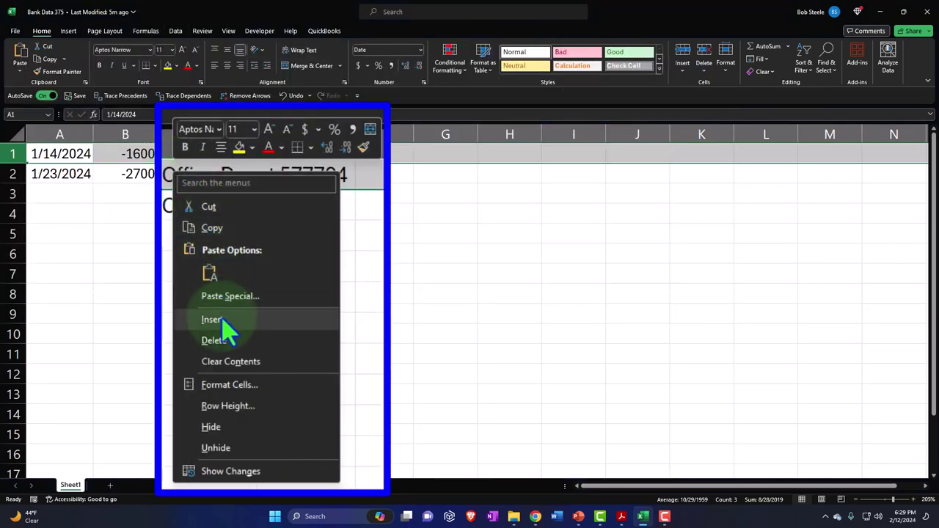
left_click(220, 321)
Enter the column headers Date, Amount and Descripton in cells A1, B1 and C1.
left_click(58, 155)
type("Da")
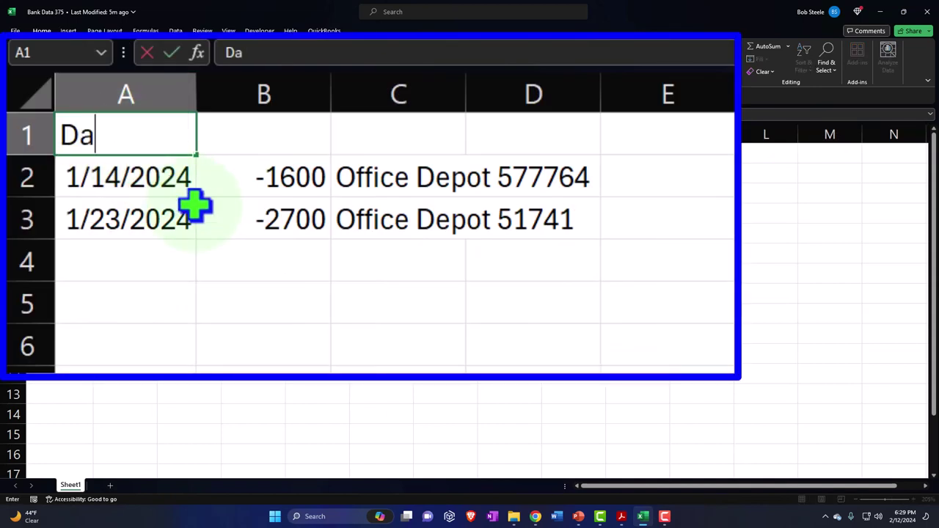
type("te")
key("Tab")
type("Amount")
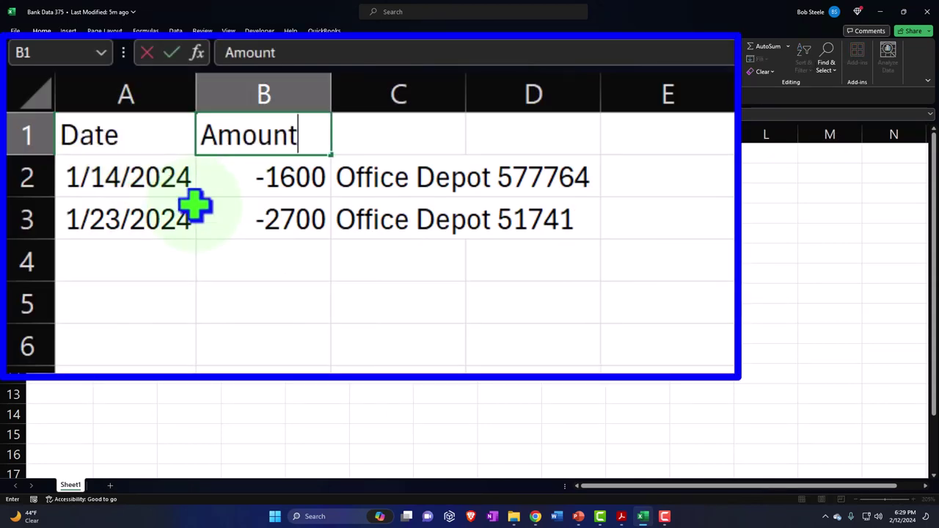
key("Tab")
type("Des")
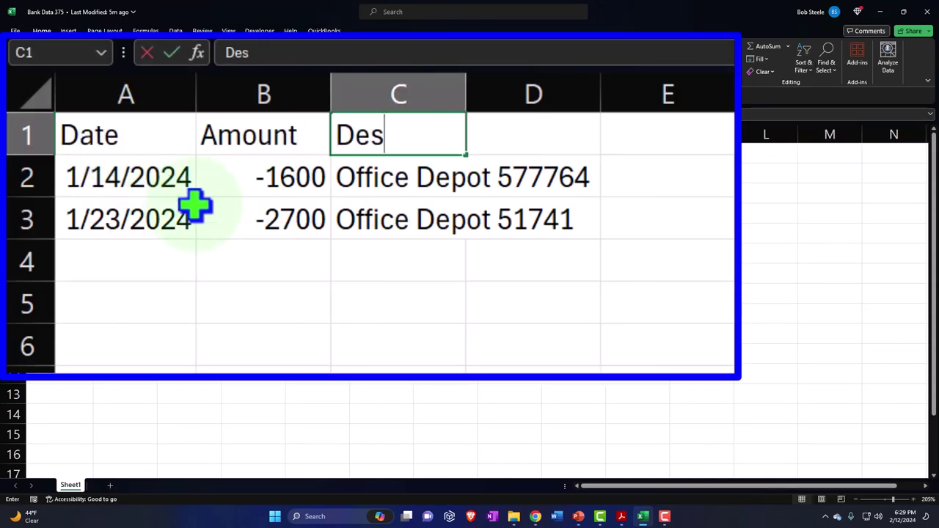
type("cripton")
key("Return")
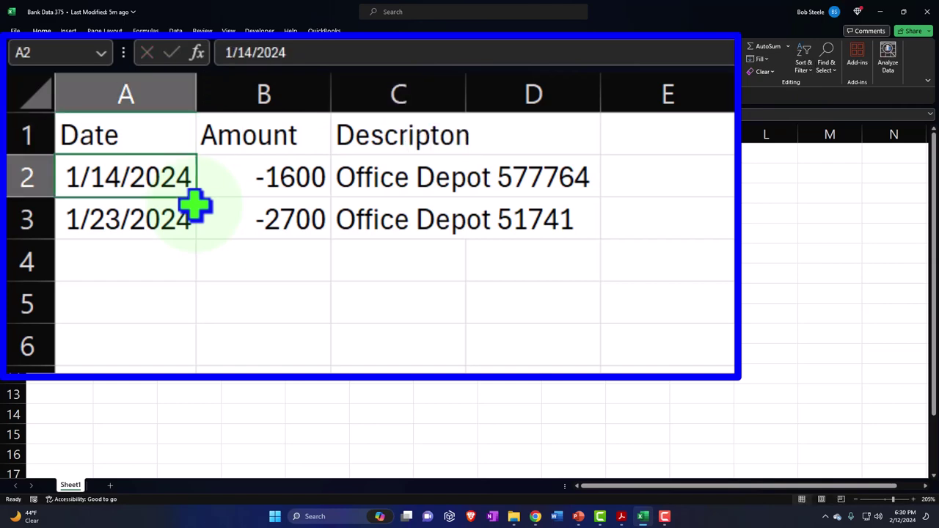
Run a spelling check on the header row and replace "Descripton" with "Description".
left_click_drag(172, 117, 440, 134)
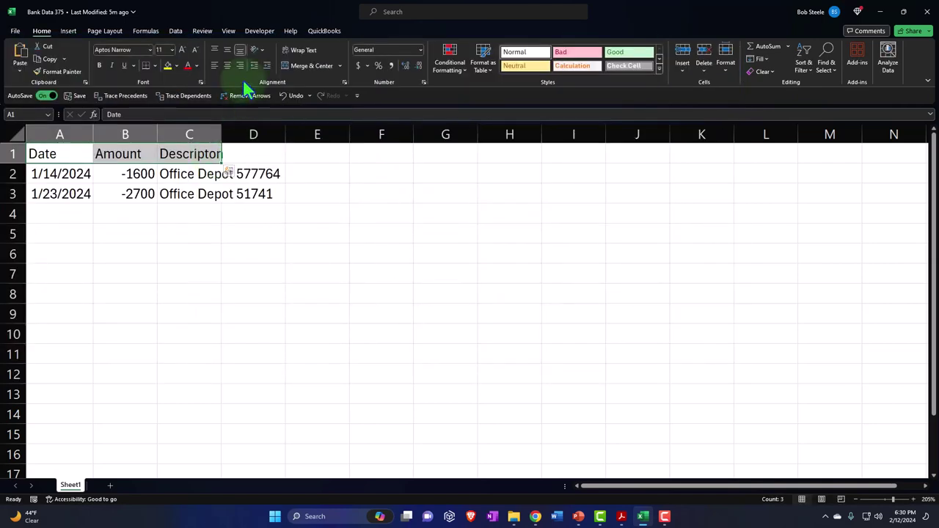
left_click(202, 31)
left_click(20, 57)
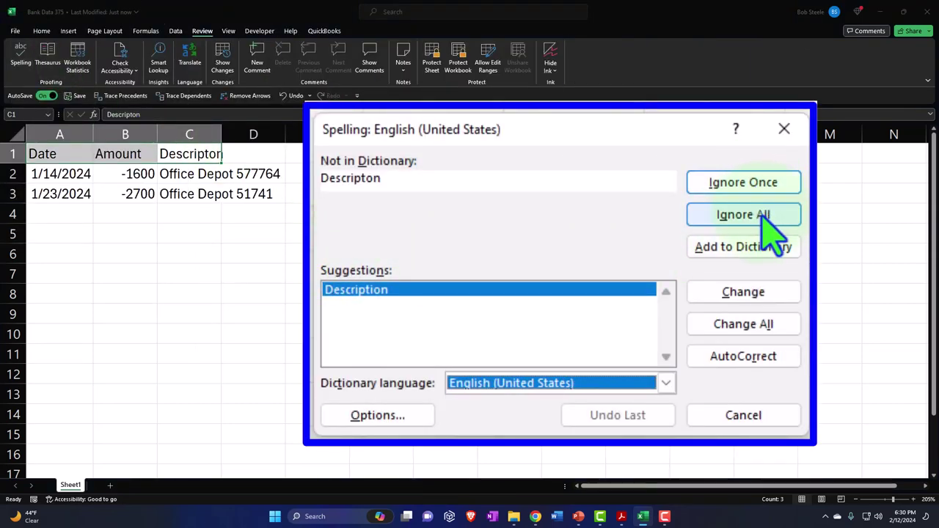
left_click(744, 292)
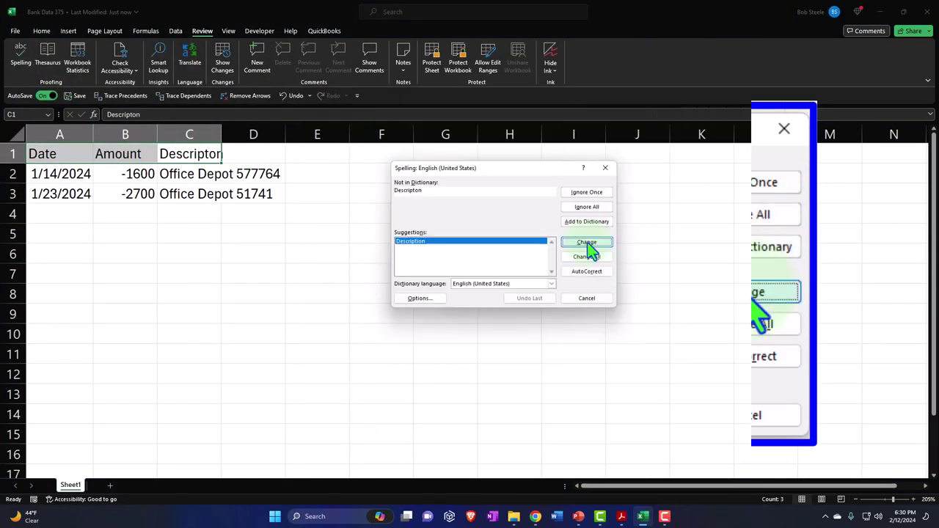
left_click(651, 299)
left_click(257, 274)
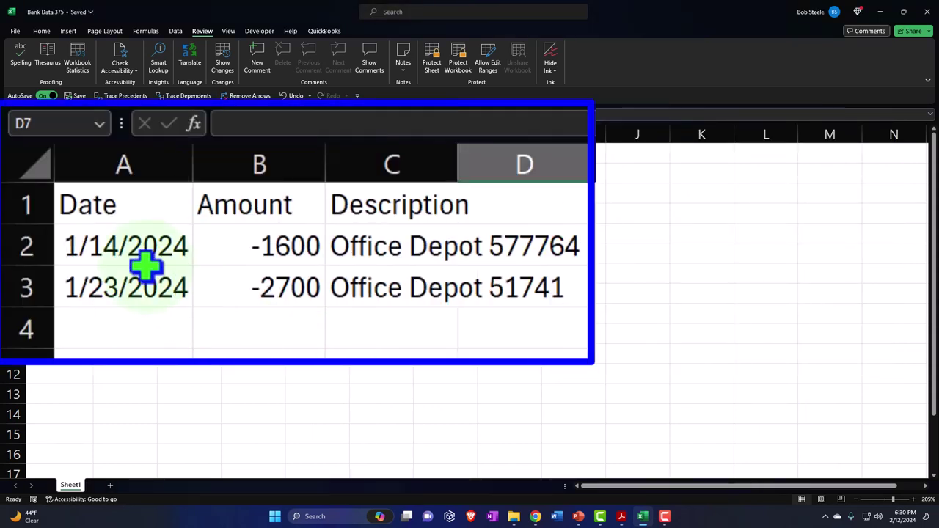
Change the first transaction's date in cell A2 to 1/15/2024.
left_click(57, 175)
double_click(117, 234)
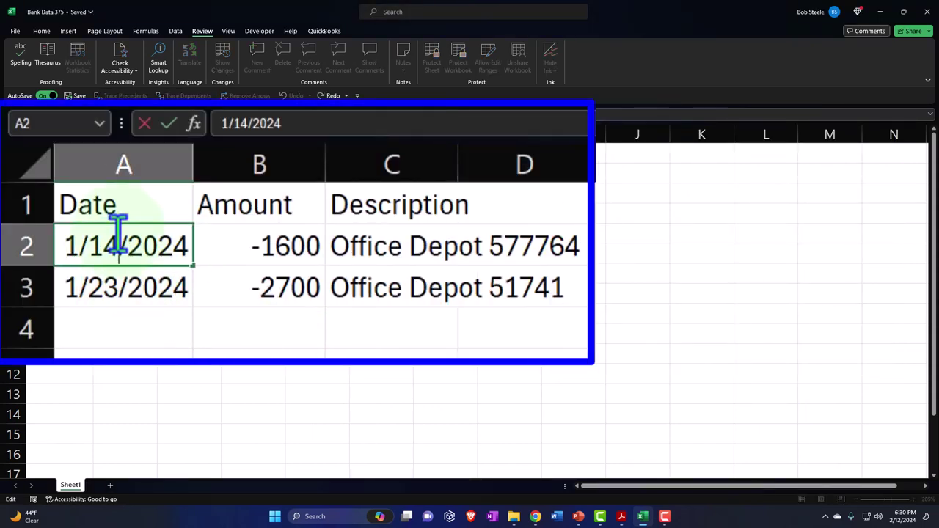
key("BackSpace")
type("5")
key("Return")
Set the first transaction's date in cell A2 to 1/18/2024 and save the workbook.
left_click(112, 246)
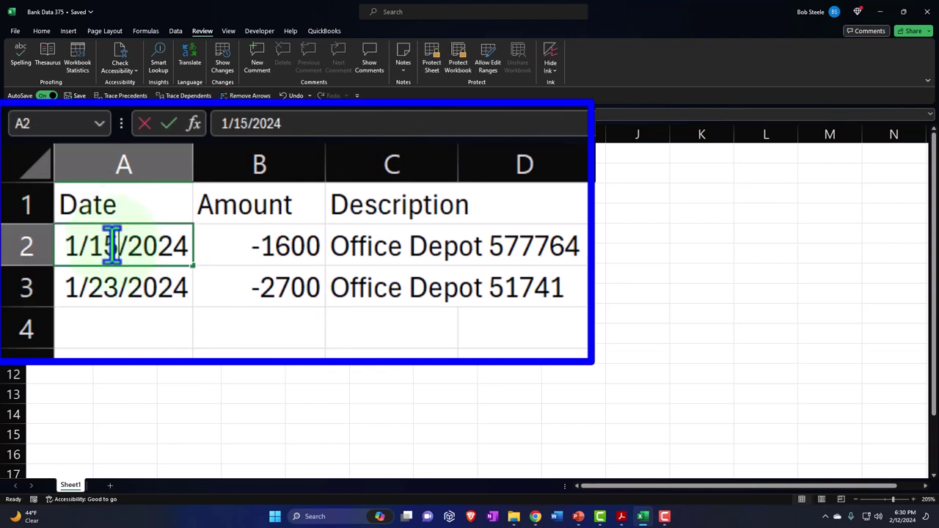
key("BackSpace")
type("9")
key("Return")
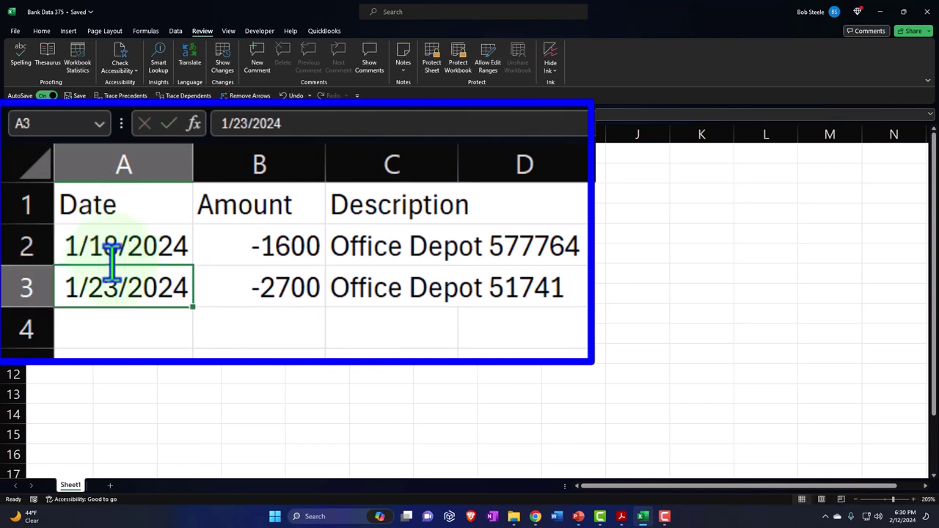
left_click(155, 359)
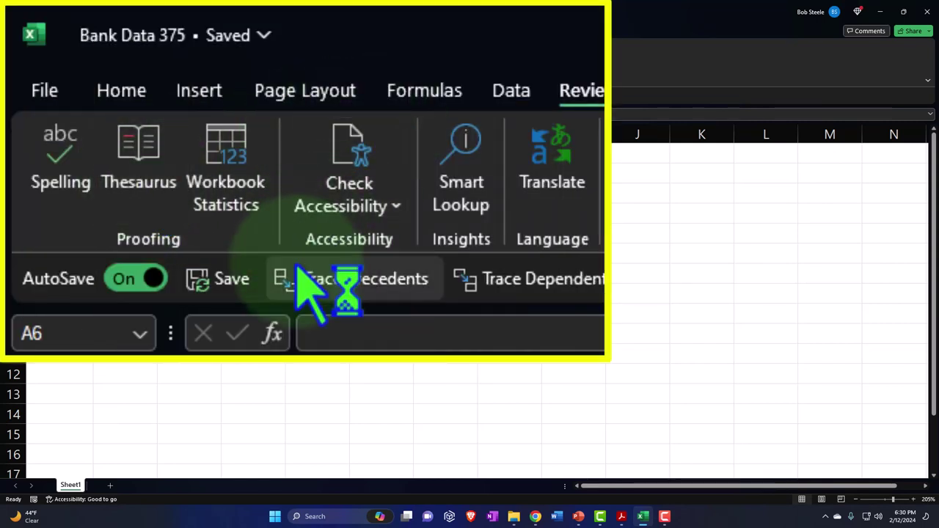
left_click(235, 284)
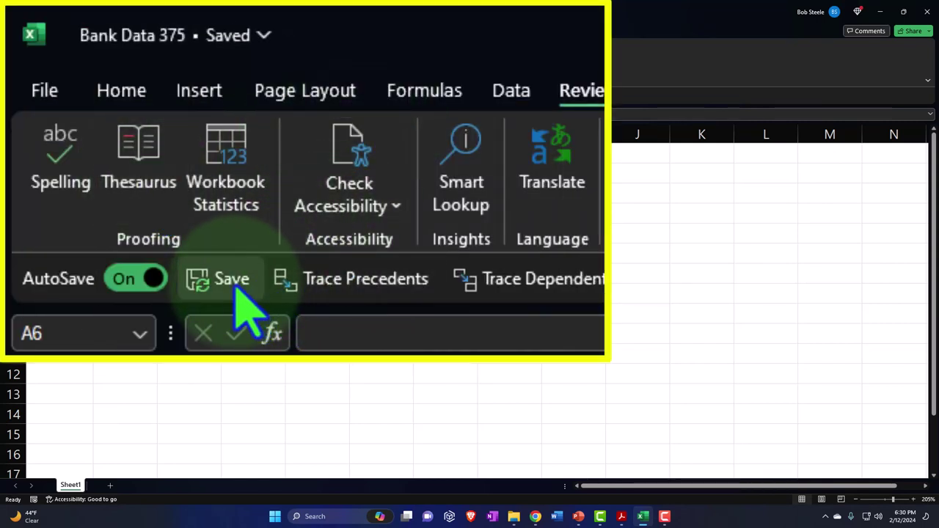
Save a copy of the workbook as Bank Data 375 in CSV UTF-8 (Comma delimited) format in the Bank Feed Upload Files folder.
left_click(44, 92)
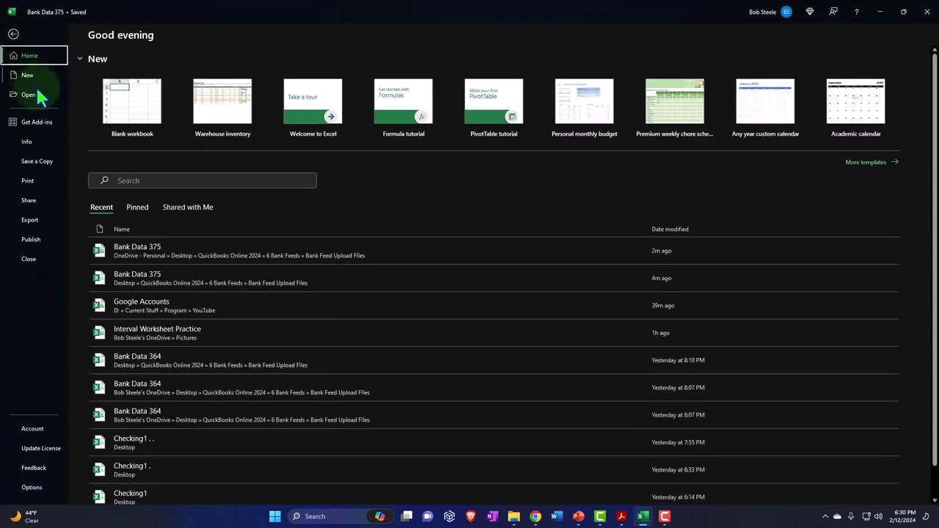
left_click(48, 162)
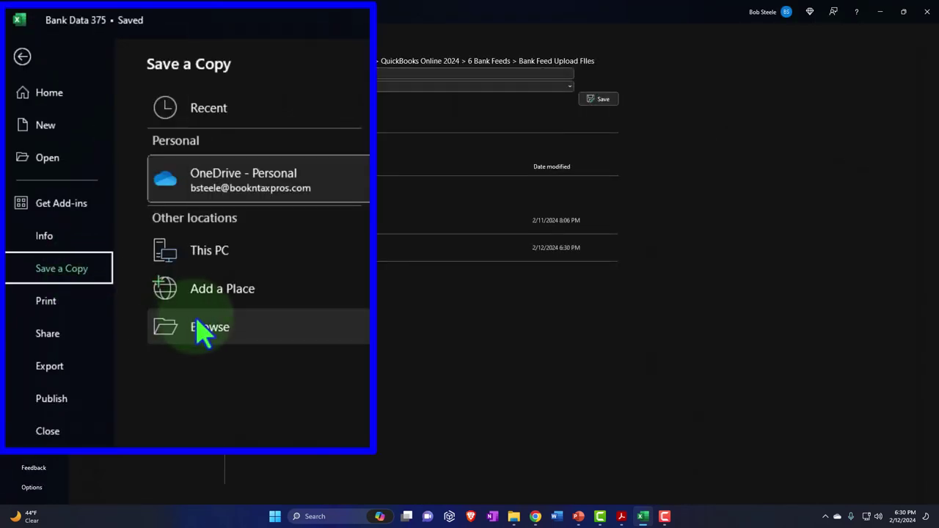
left_click(122, 197)
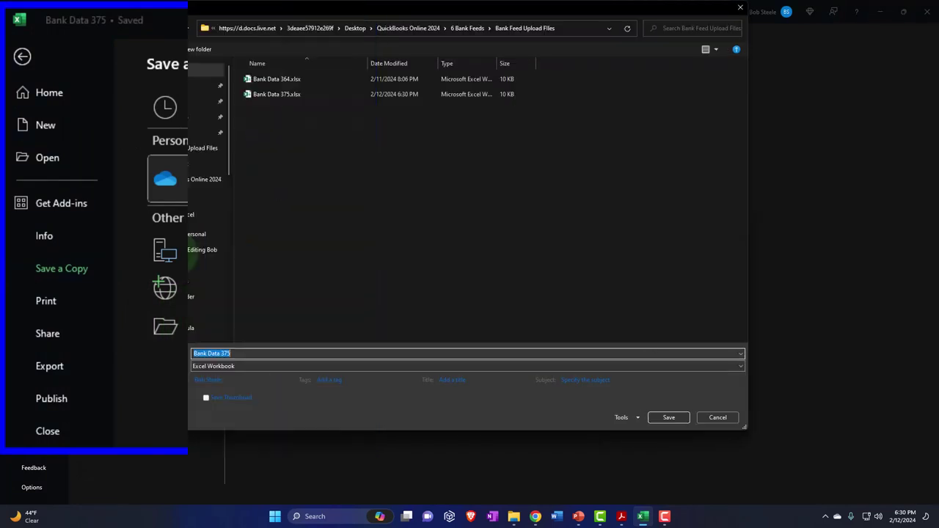
left_click(243, 367)
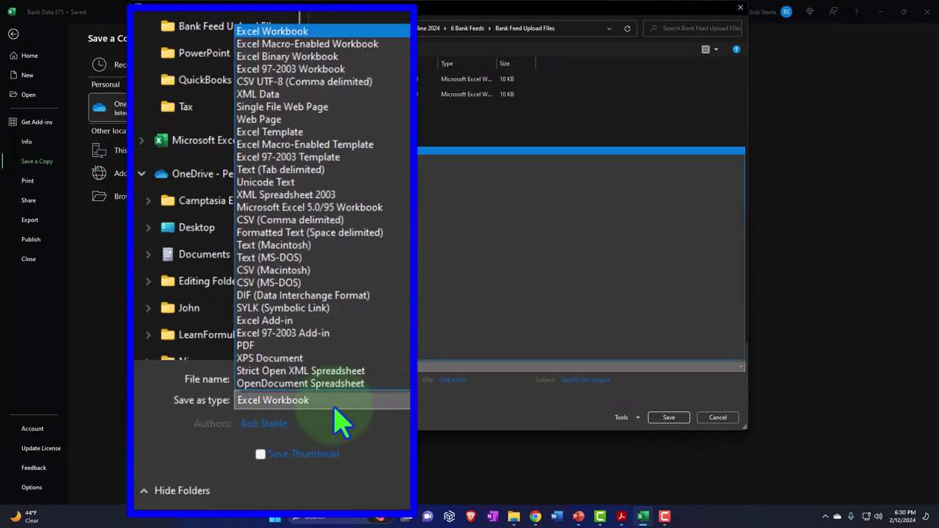
left_click(287, 81)
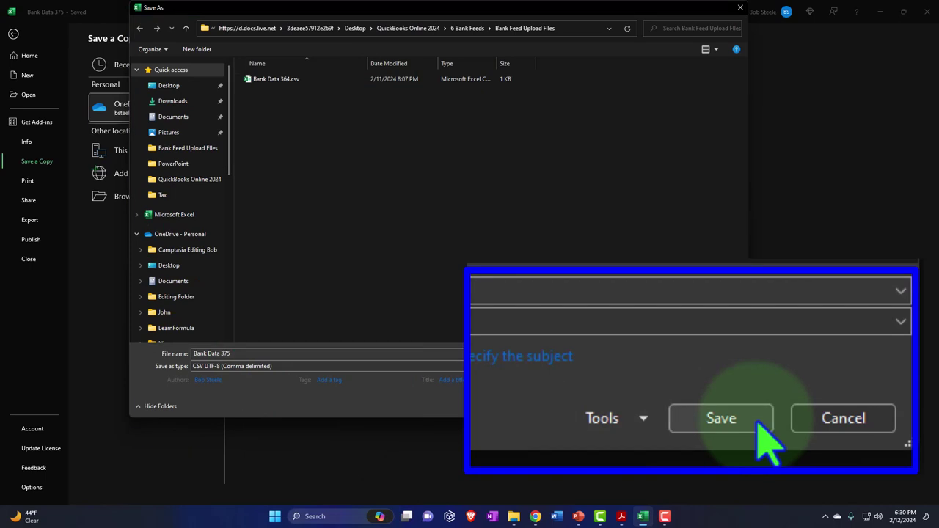
left_click(757, 422)
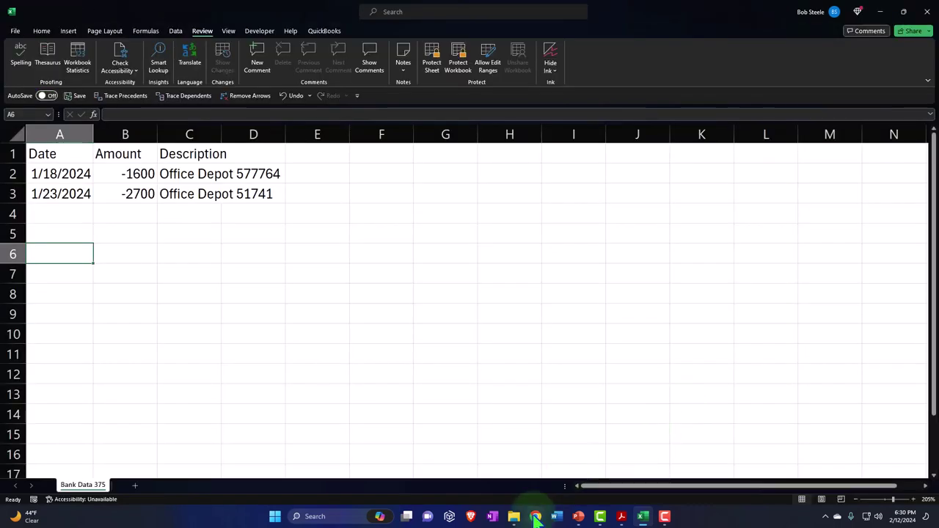
Switch to File Explorer and check the Bank Data 375 CSV file and the full path of its folder.
mouse_move(514, 516)
left_click(844, 443)
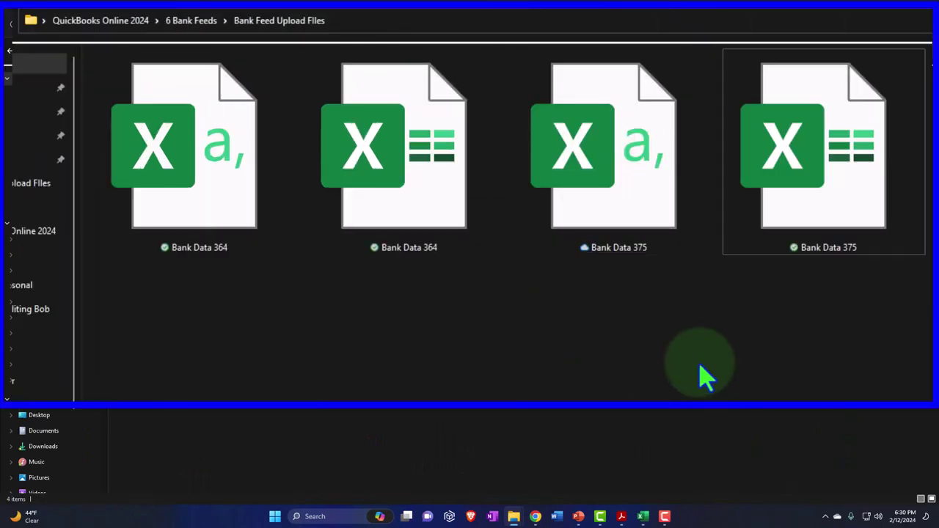
left_click(634, 242)
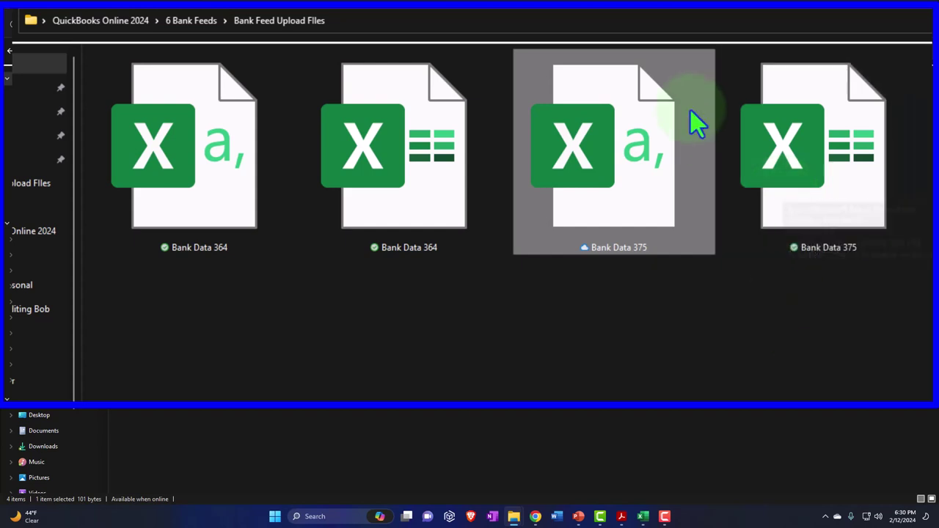
left_click(579, 21)
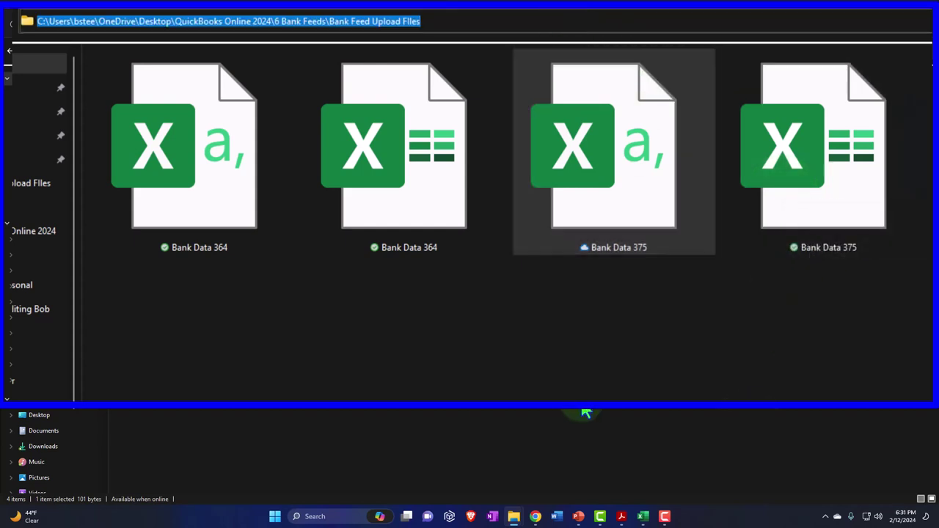
Switch to QuickBooks Online in the browser and start a bank transaction upload from a file.
mouse_move(536, 515)
left_click(499, 469)
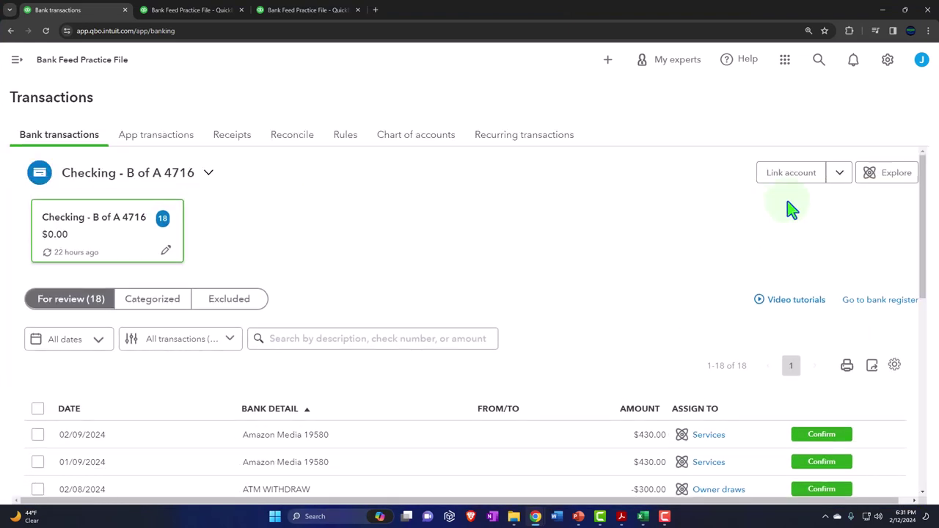
left_click(840, 173)
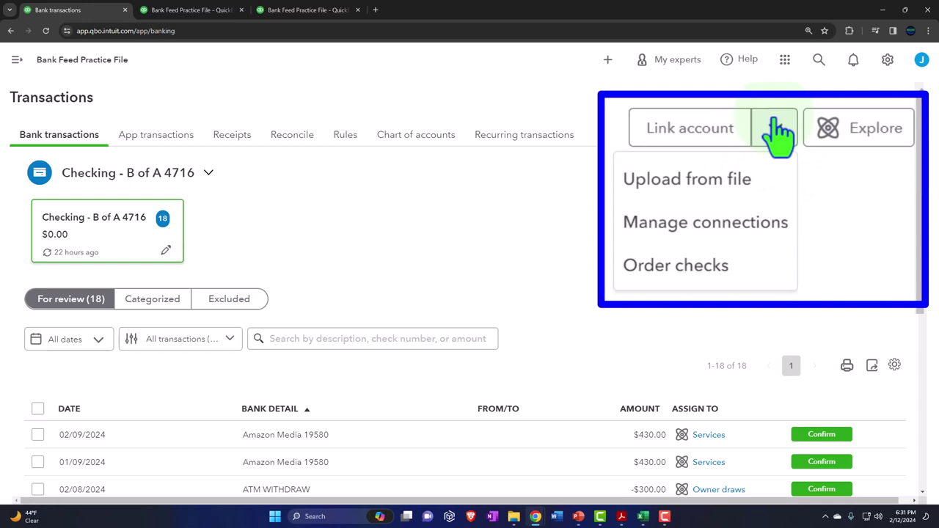
left_click(752, 190)
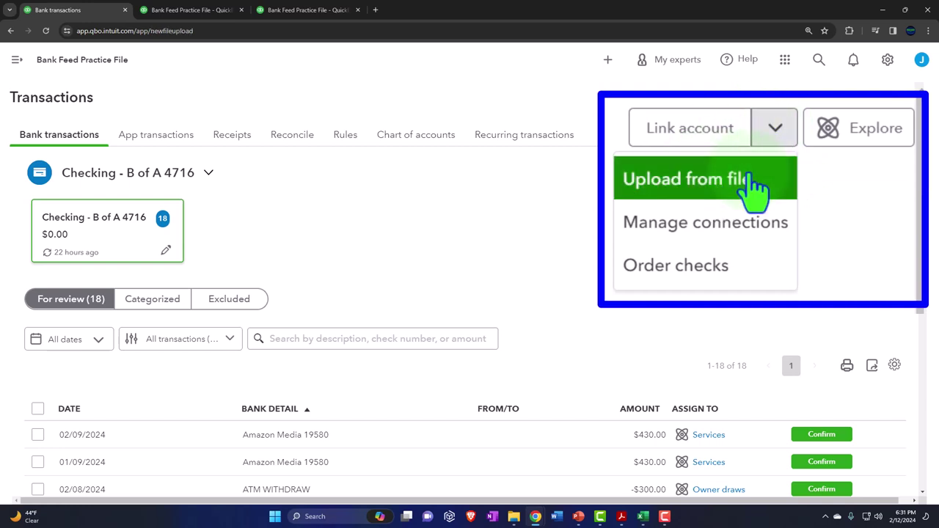
Select the file Bank Data 375.csv for the manual upload and continue to the account selection.
left_click(388, 371)
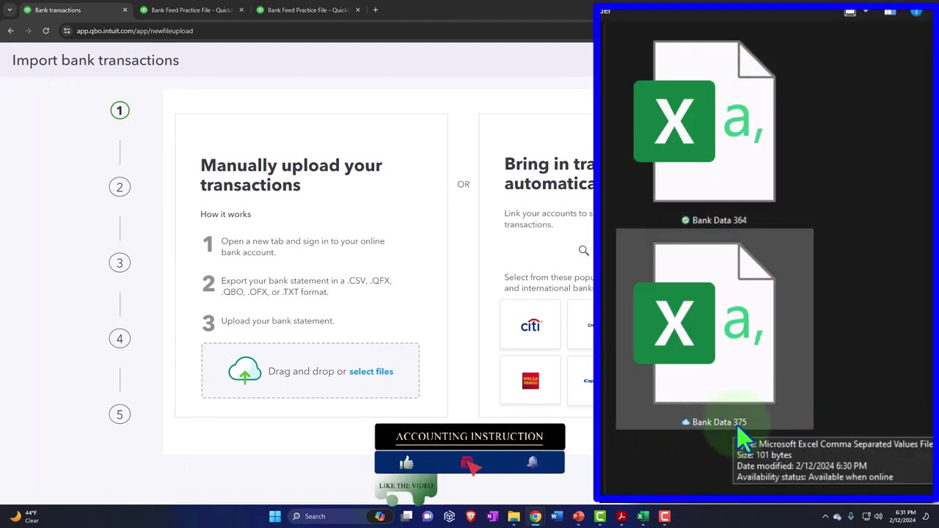
left_click(745, 373)
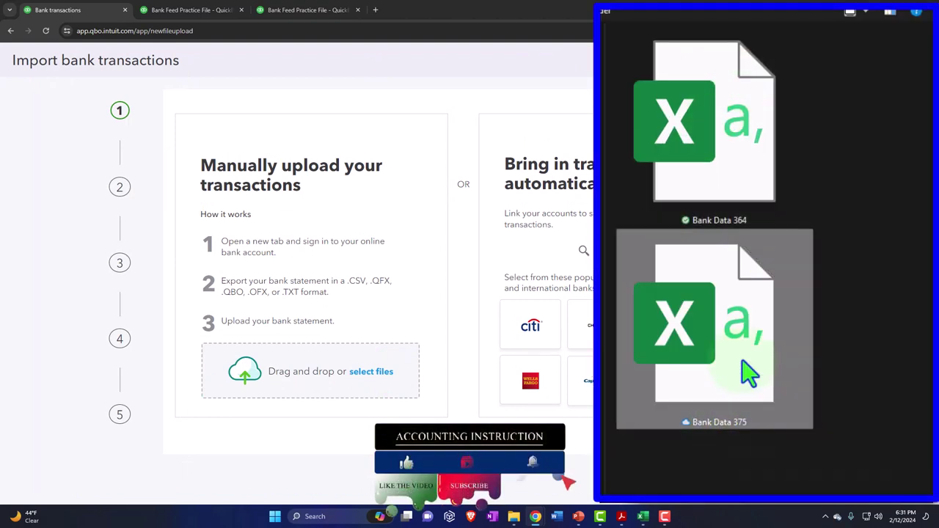
double_click(746, 373)
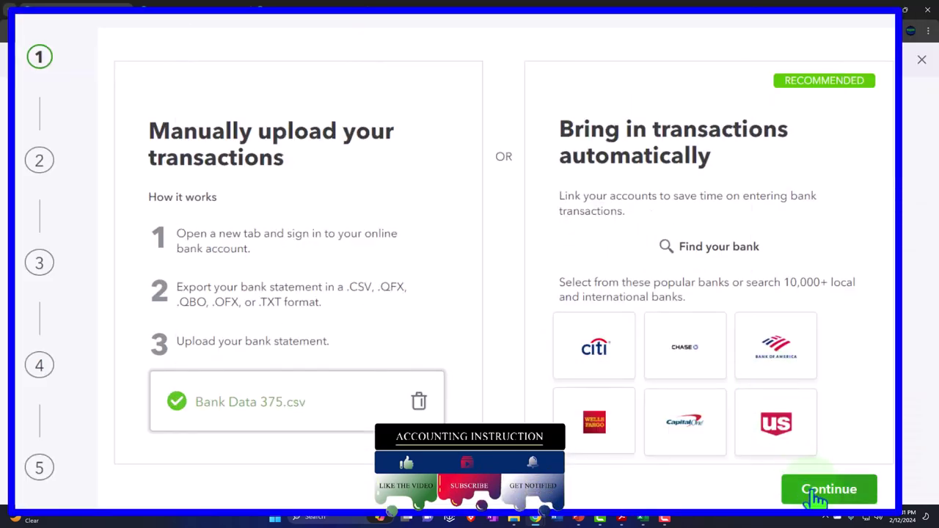
left_click(816, 493)
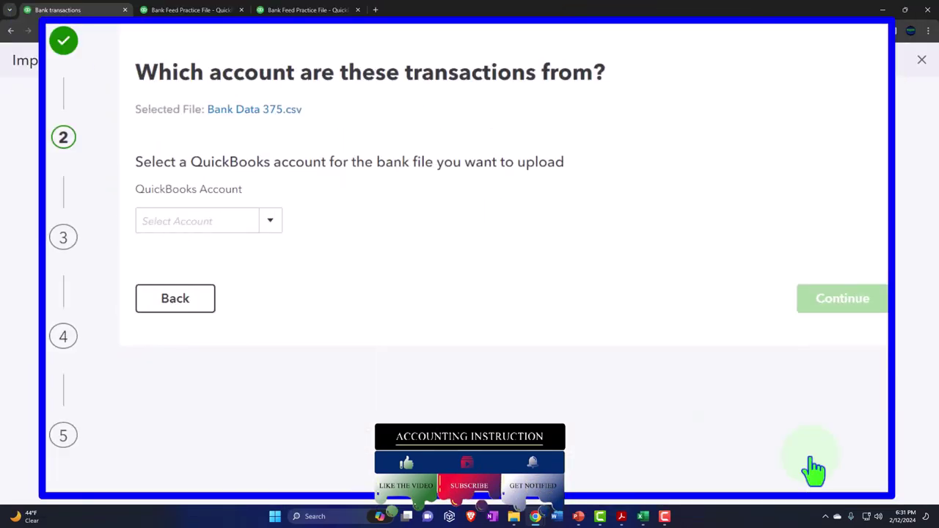
Assign the uploaded file to the Checking - B of A bank account and continue to the file setup.
left_click(271, 221)
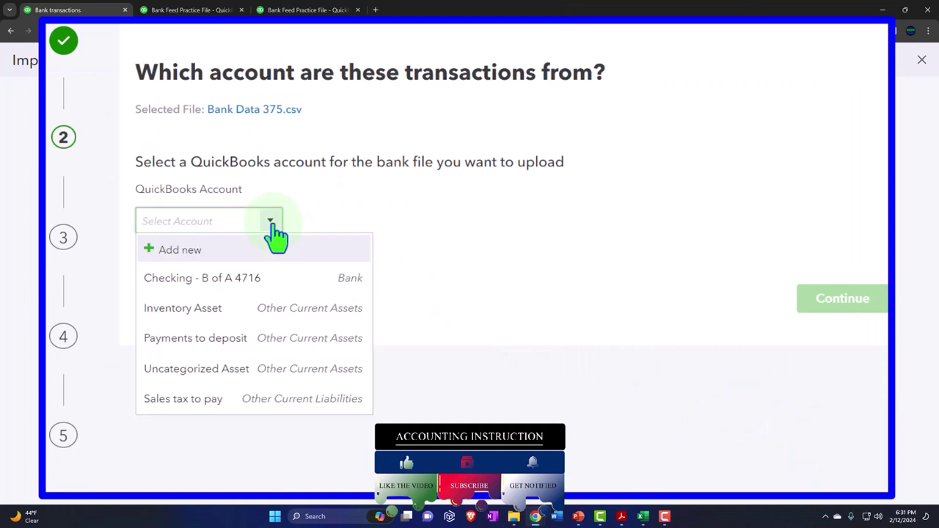
left_click(260, 288)
left_click(818, 308)
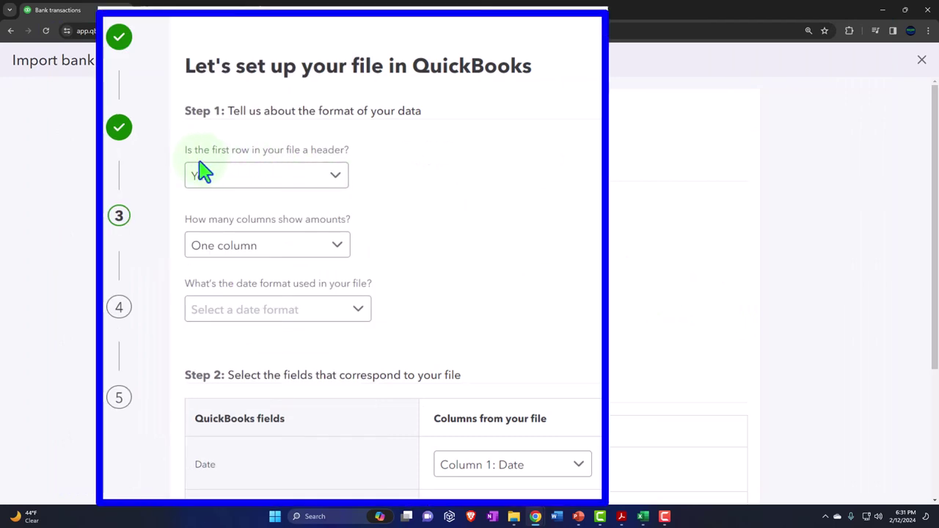
Set the file format to a header in the first row, one amount column and the date format MM/dd/yyyy.
left_click(335, 177)
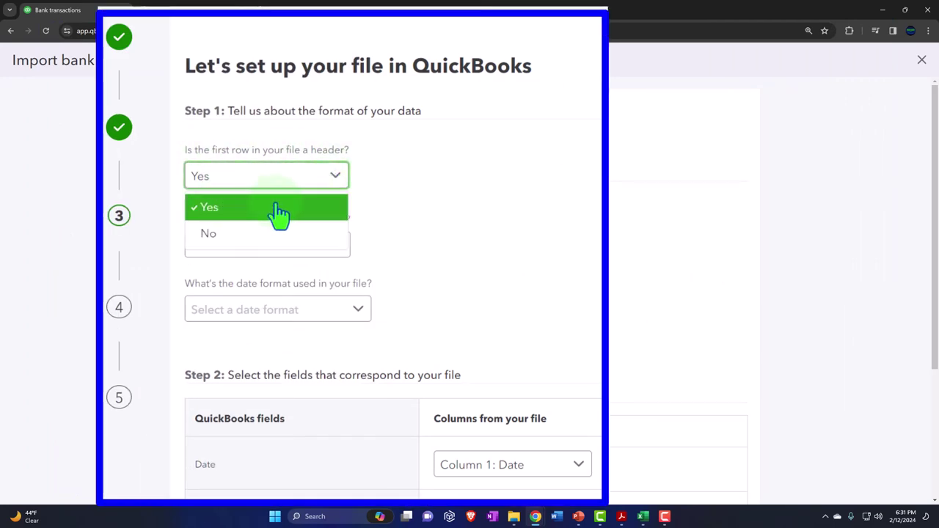
left_click(499, 212)
left_click(348, 244)
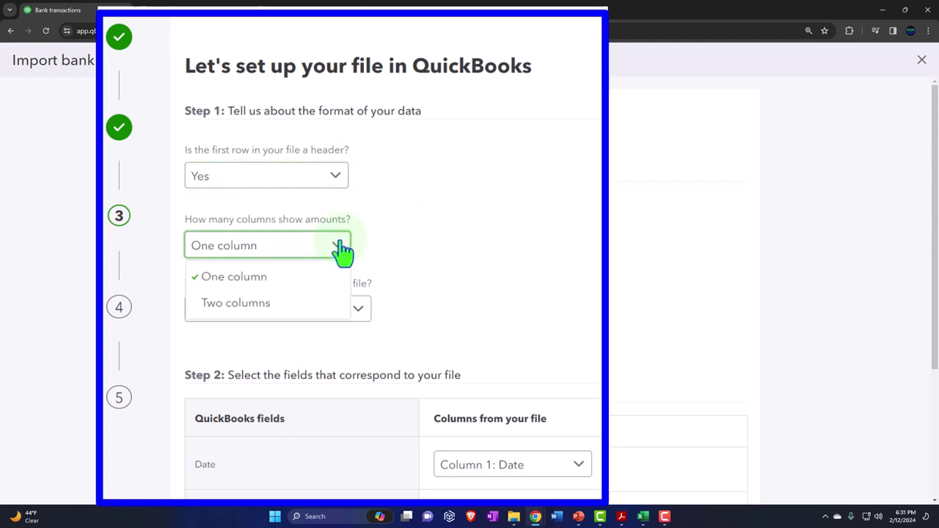
left_click(493, 278)
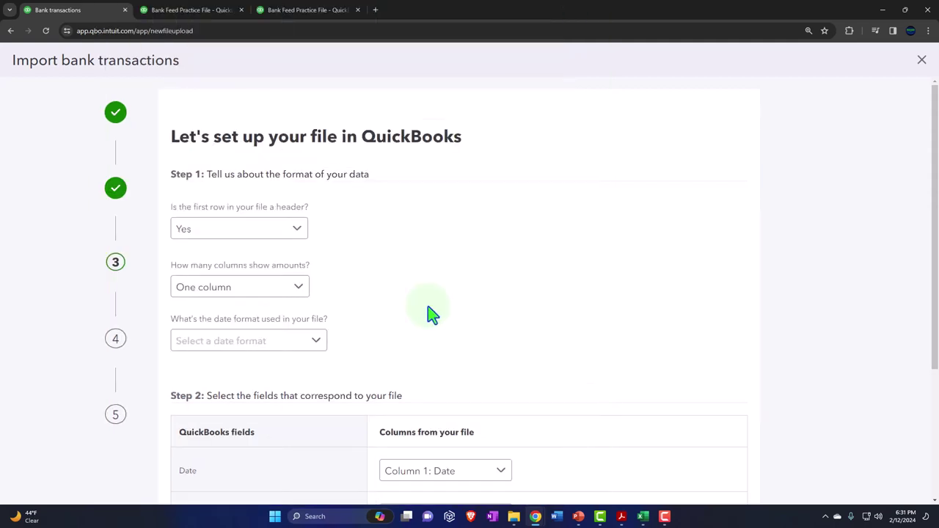
scroll(493, 277, "down", 1)
scroll(494, 277, "down", 1)
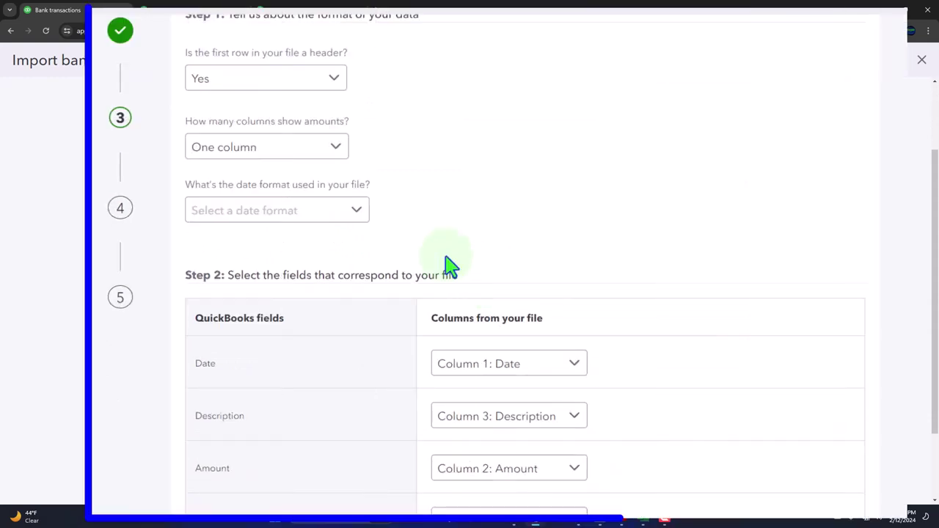
left_click(315, 245)
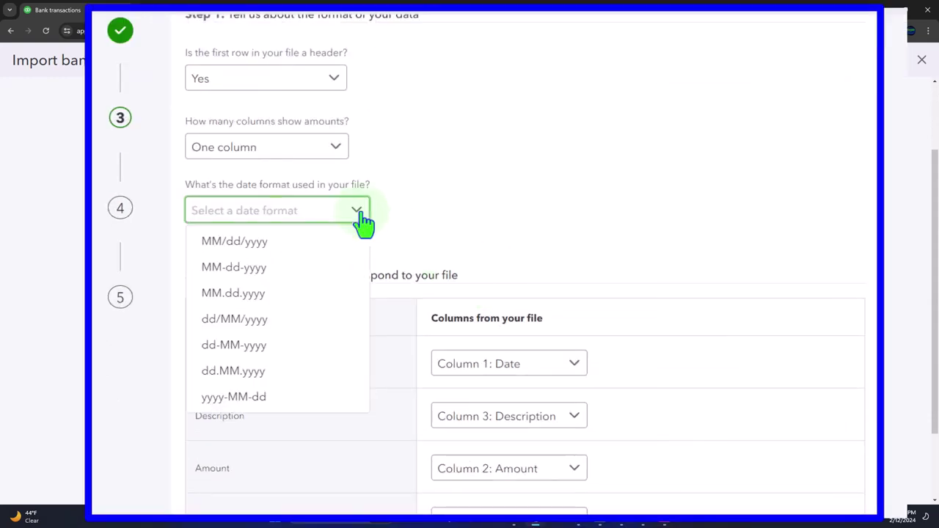
left_click(323, 252)
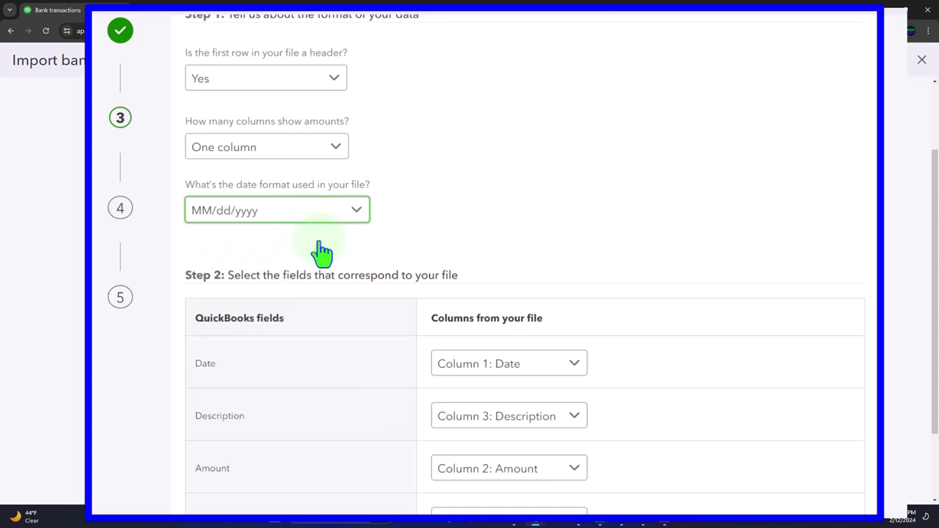
Map Date to Column 1: Date, keep Description on Column 3: Description, and continue to the transaction verification.
scroll(321, 254, "down", 1)
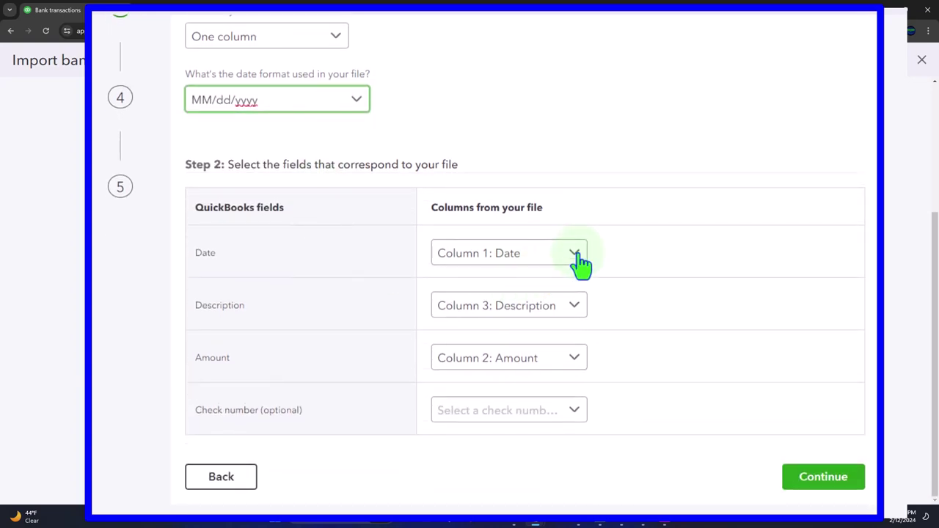
left_click(576, 257)
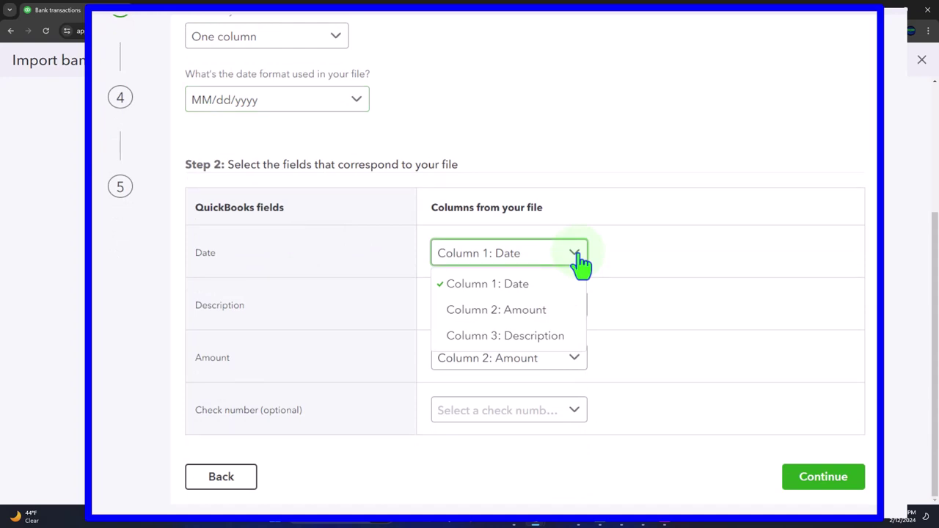
left_click(459, 283)
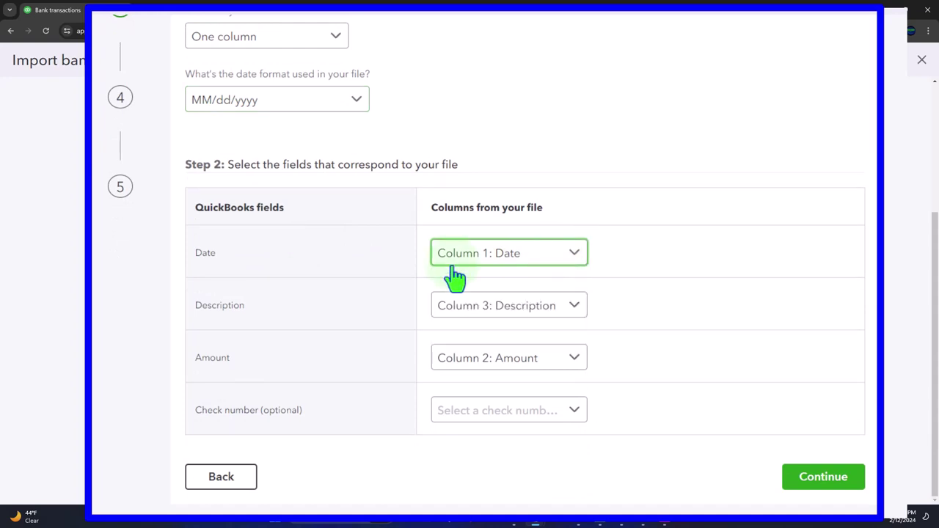
left_click(580, 314)
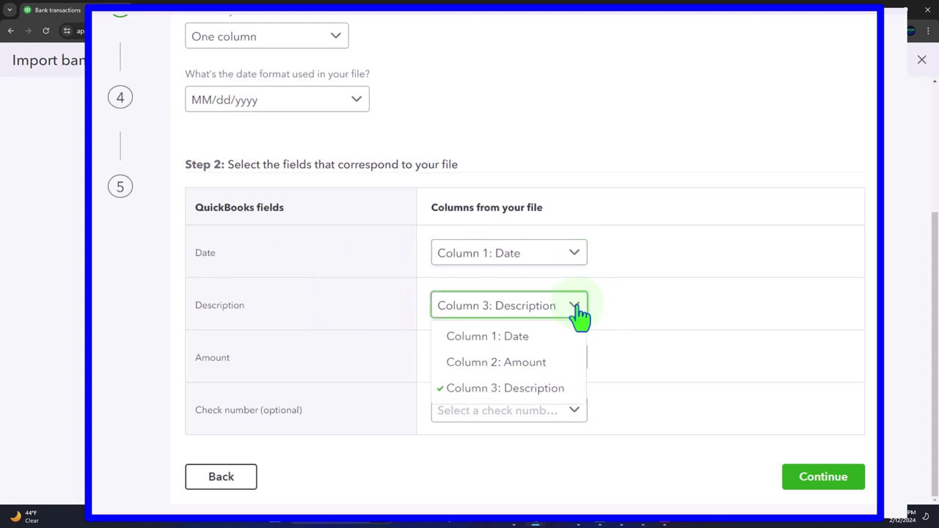
left_click(582, 315)
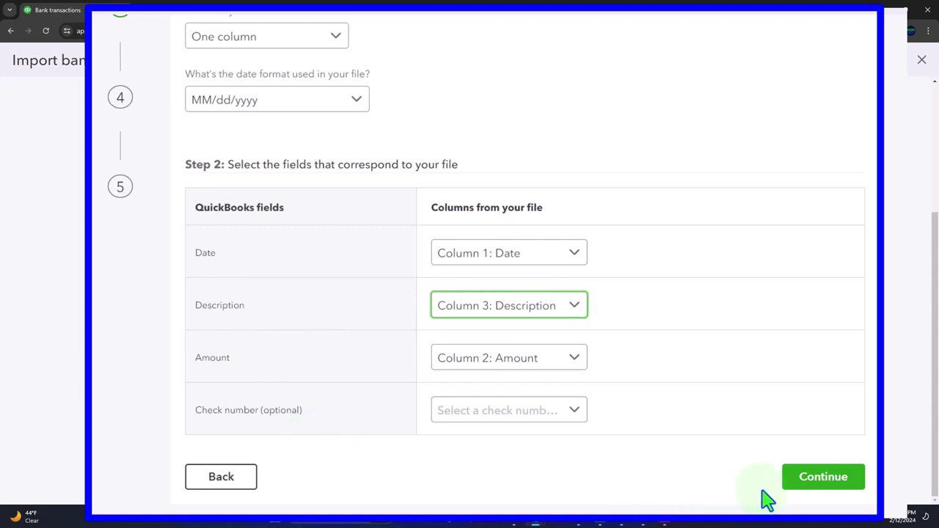
left_click(805, 483)
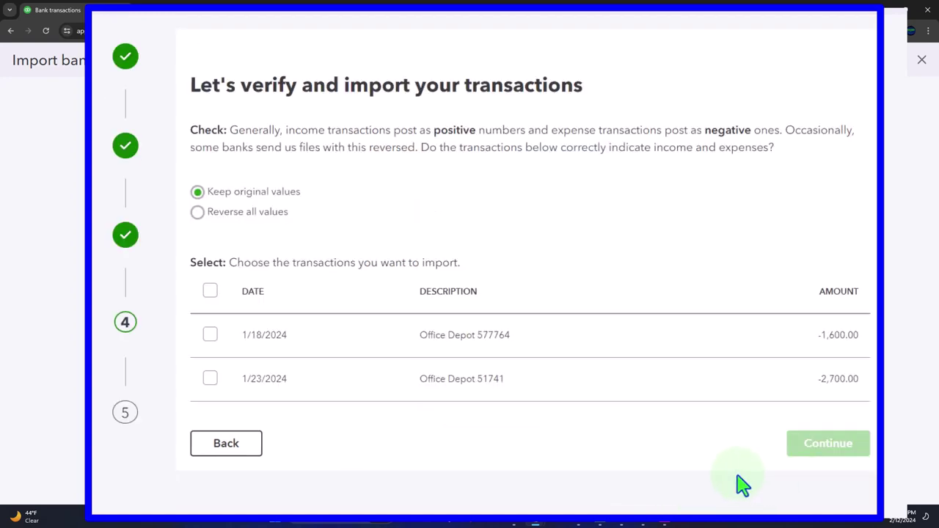
Select all listed transactions, import them and finish the import to return to the bank transactions.
left_click(211, 294)
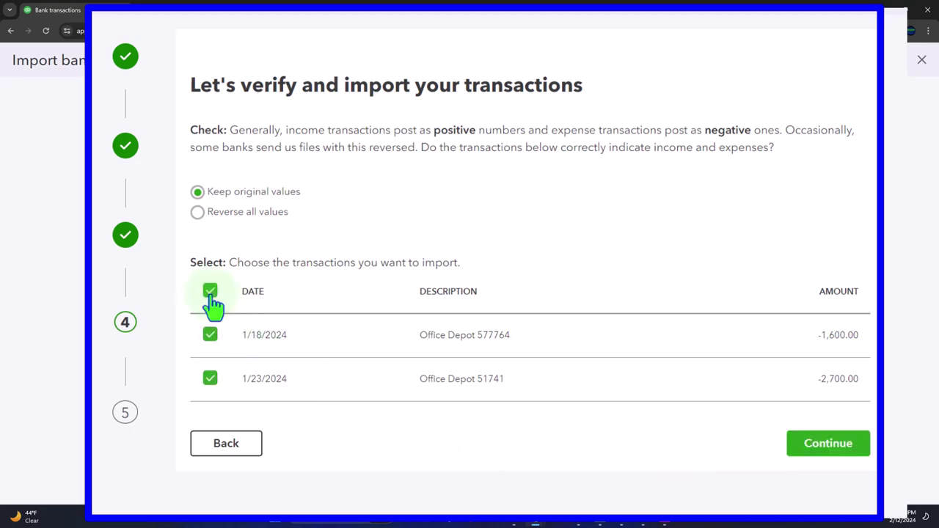
left_click(825, 449)
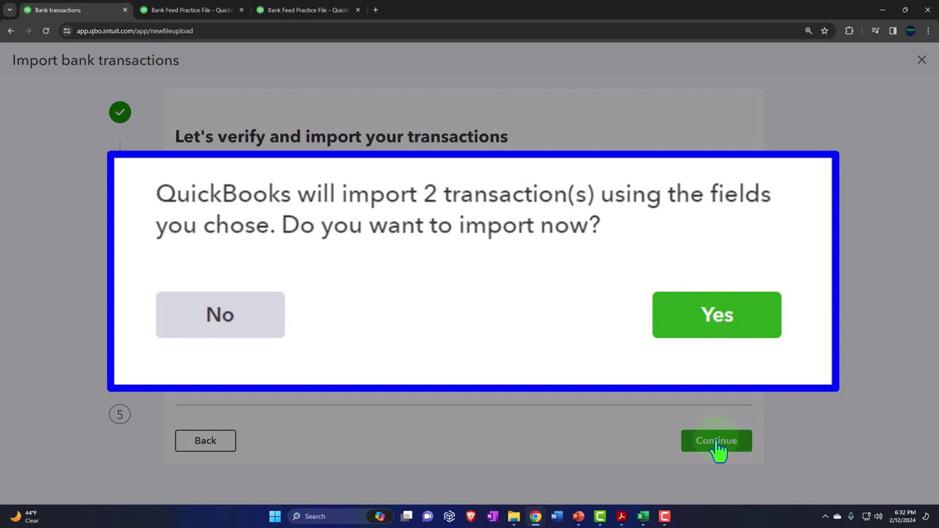
left_click(741, 317)
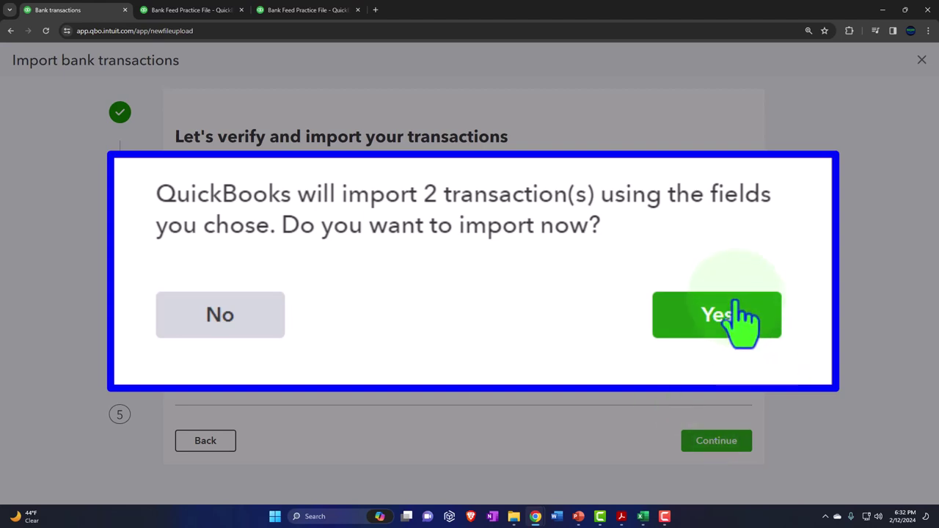
left_click(742, 317)
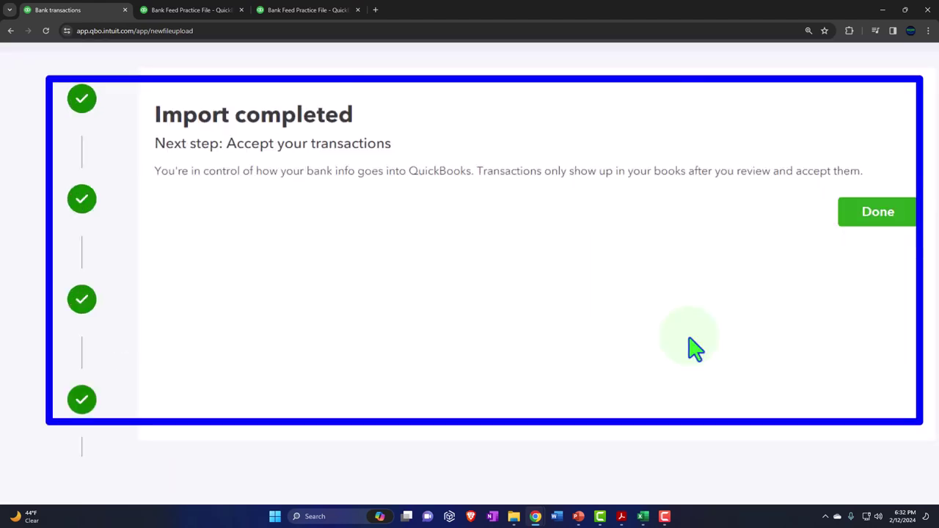
left_click(863, 213)
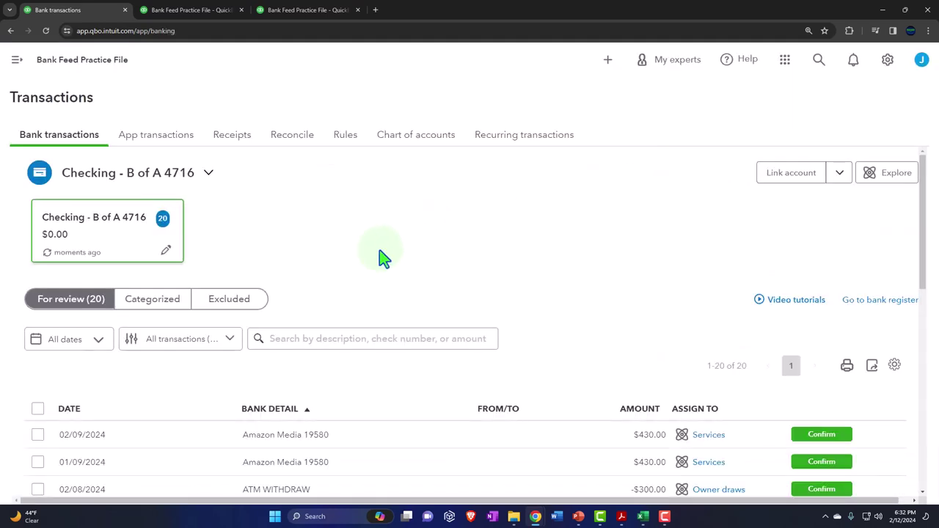
Filter the transactions for review to Money out and sort them by bank detail in ascending order.
scroll(382, 257, "down", 2)
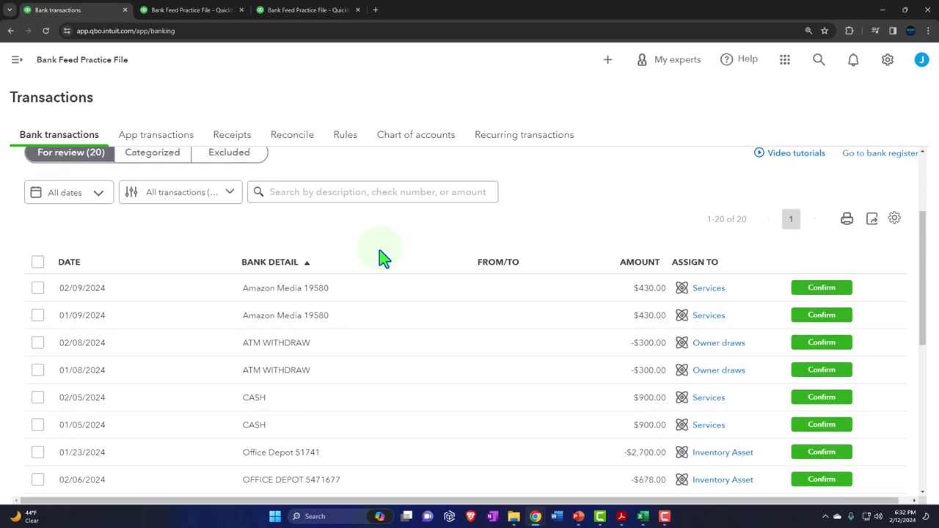
scroll(383, 257, "down", 1)
scroll(380, 257, "up", 2)
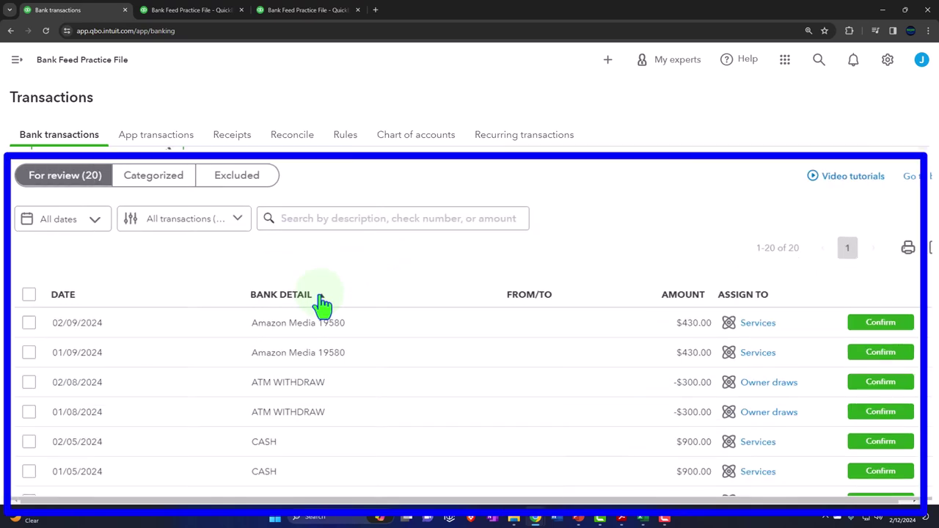
left_click(323, 299)
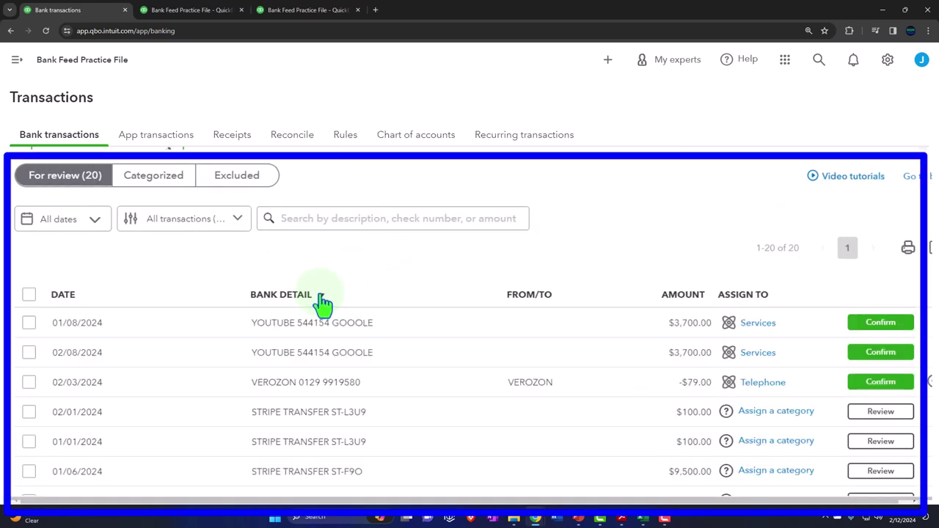
left_click(229, 224)
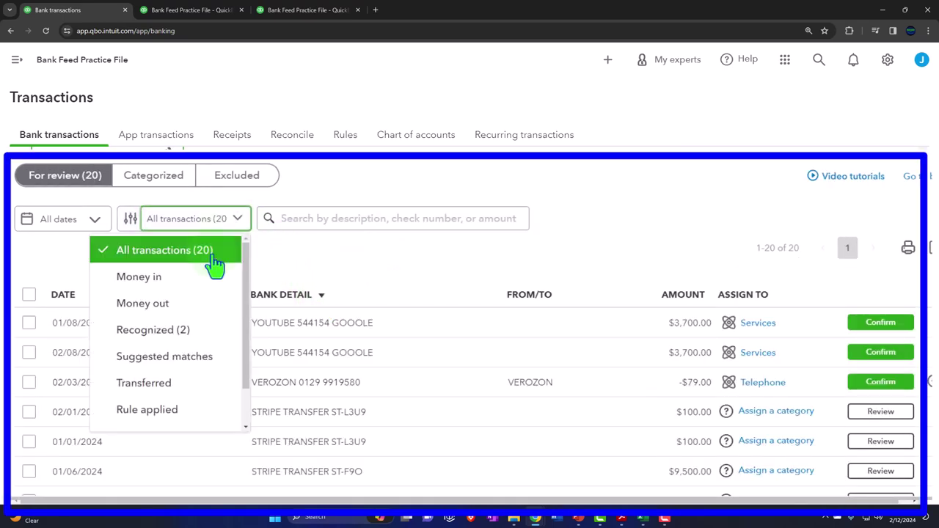
left_click(191, 308)
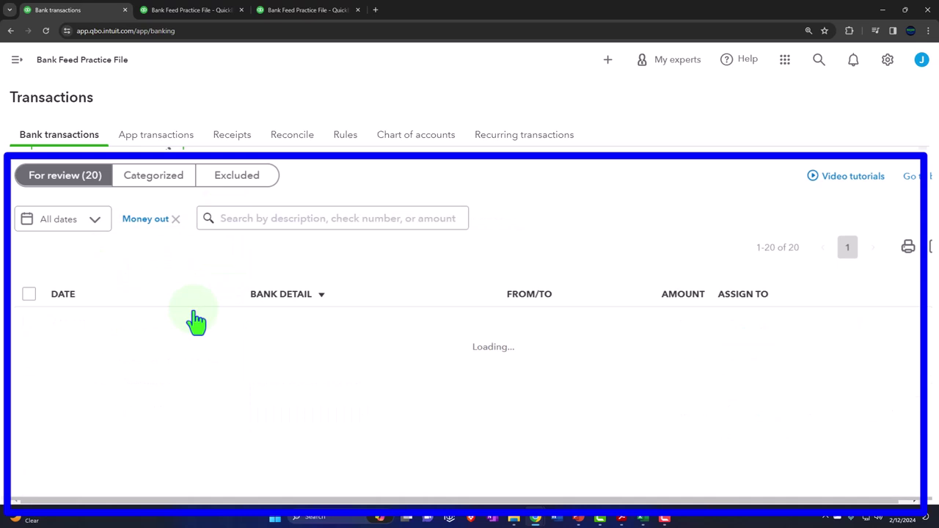
left_click(312, 297)
Open the 01/23/2024 Office Depot transaction and add Office Depot as a new vendor, using the name copied from the memo.
scroll(314, 307, "down", 1)
scroll(314, 307, "down", 1)
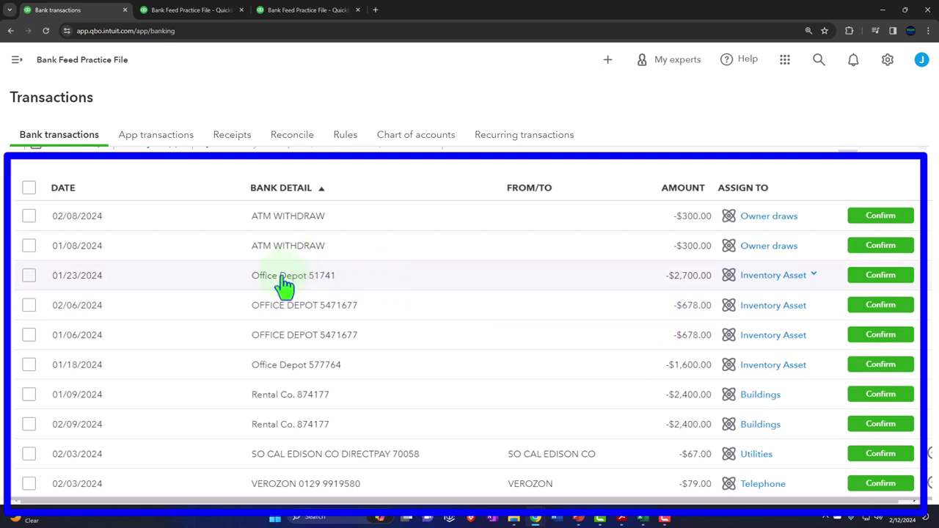
left_click(309, 294)
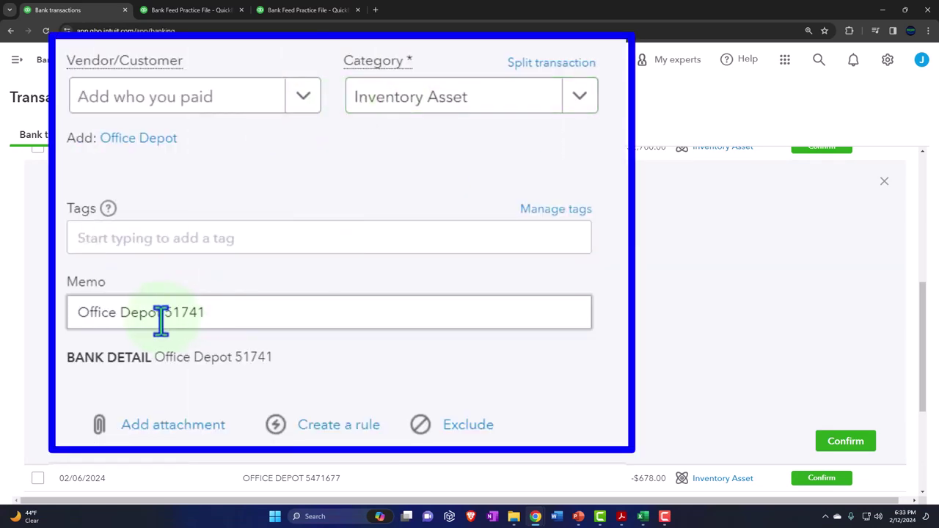
left_click_drag(161, 314, 59, 308)
key("ctrl+c")
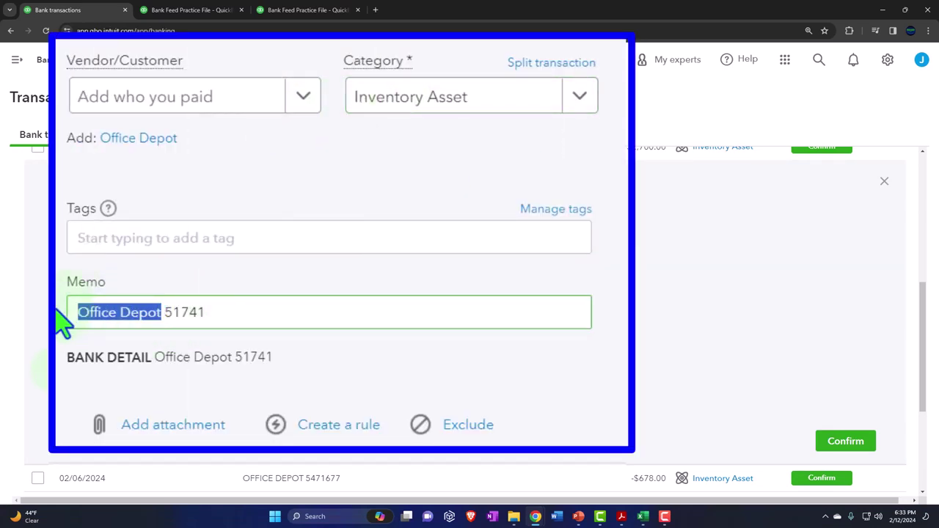
left_click(174, 103)
key("ctrl+v")
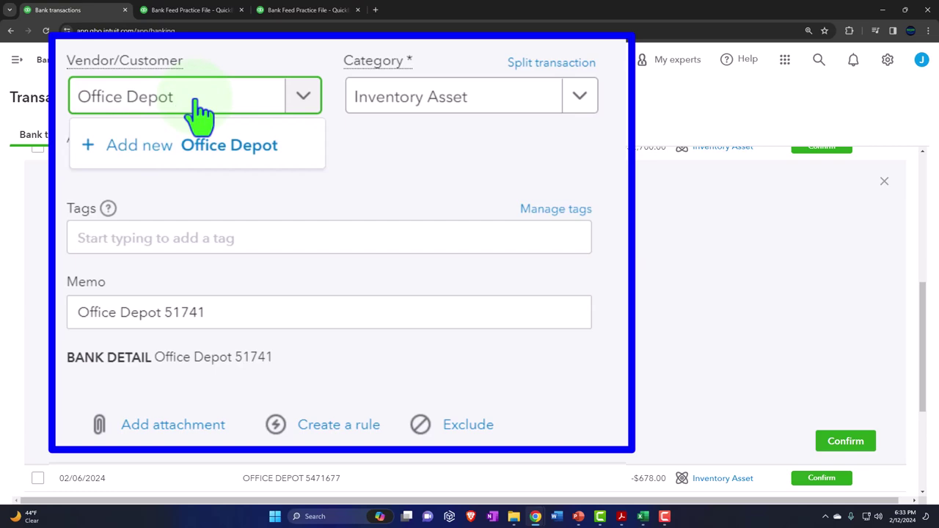
left_click(199, 146)
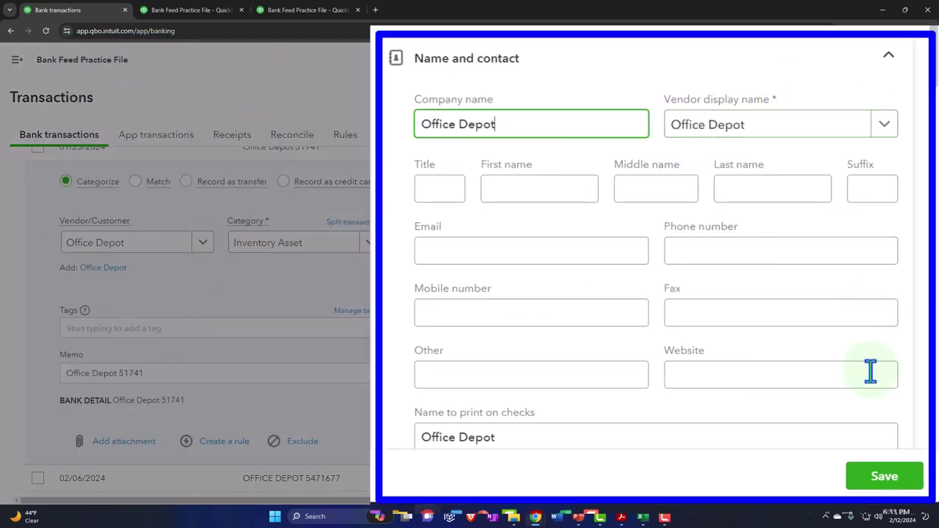
left_click(883, 480)
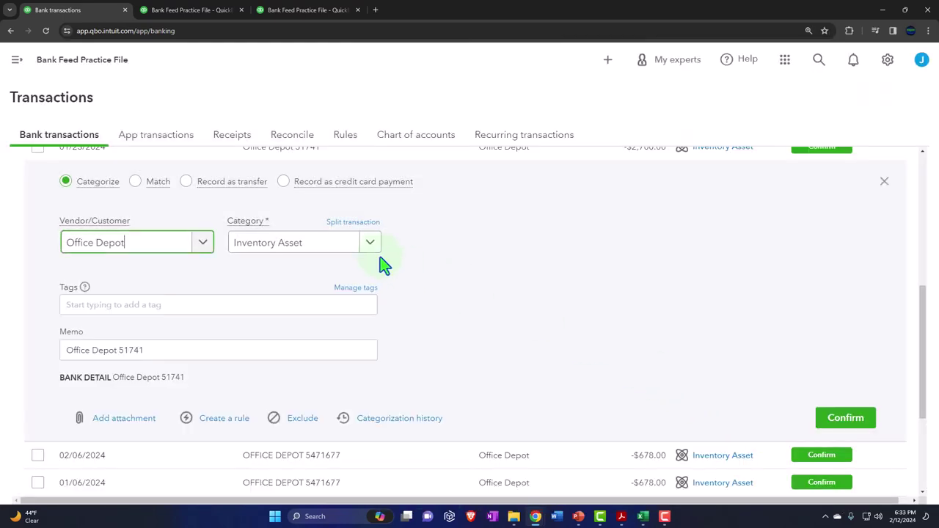
Set the category of the 01/23/2024 Office Depot transaction to the fixed asset account Machinery and Equipment.
left_click(370, 243)
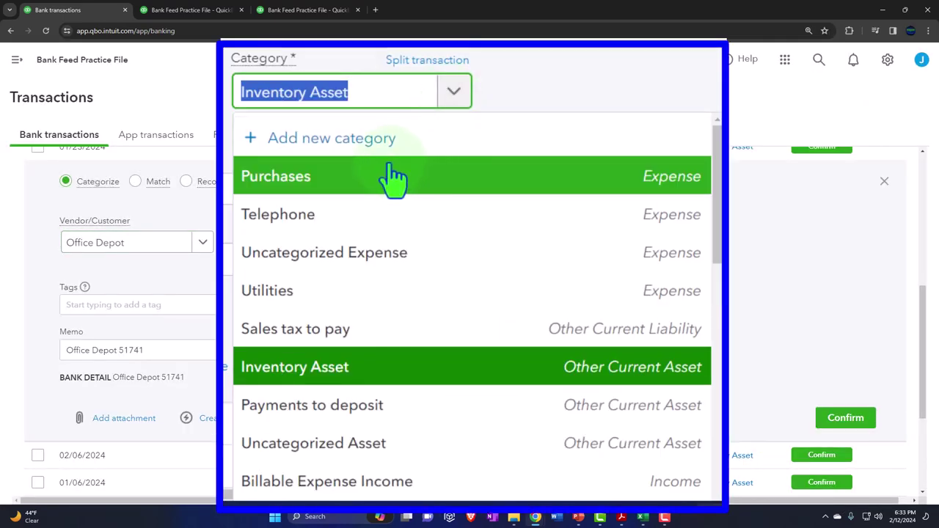
scroll(383, 246, "down", 1)
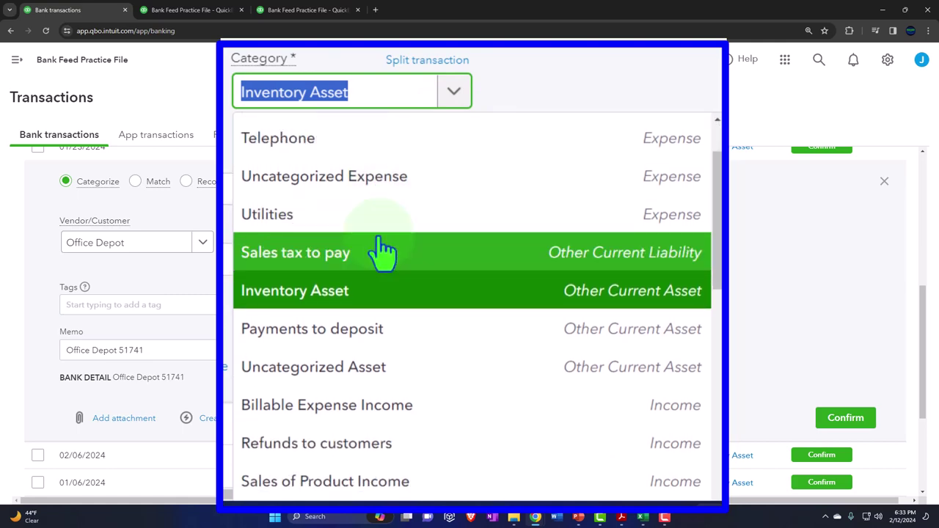
scroll(383, 251, "down", 6)
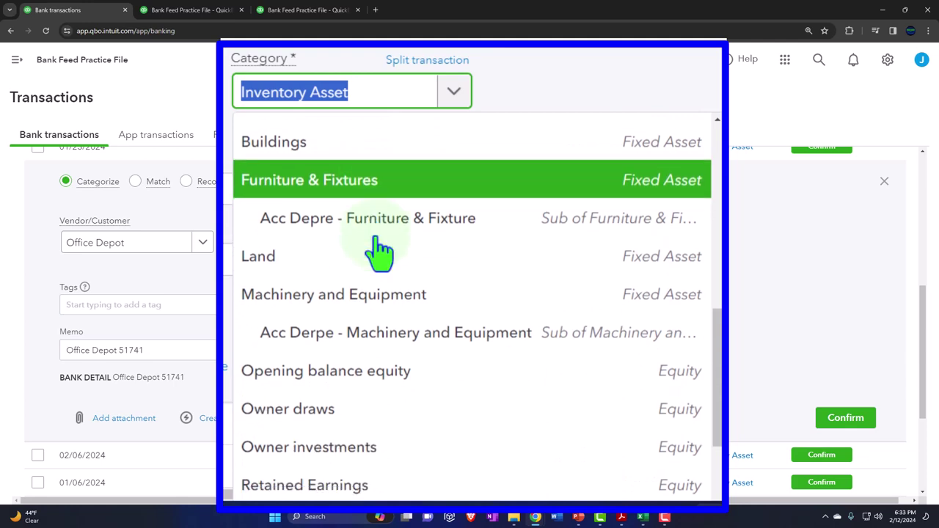
scroll(380, 250, "down", 2)
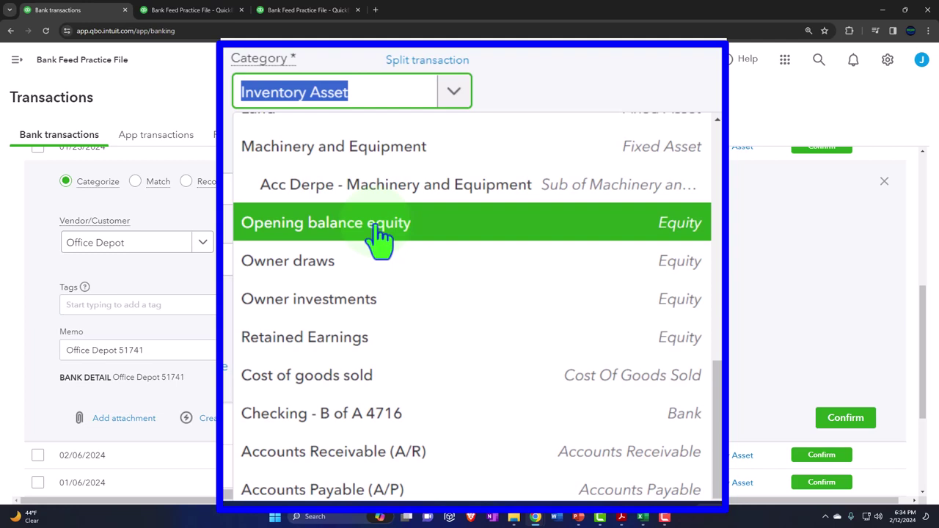
scroll(380, 235, "up", 2)
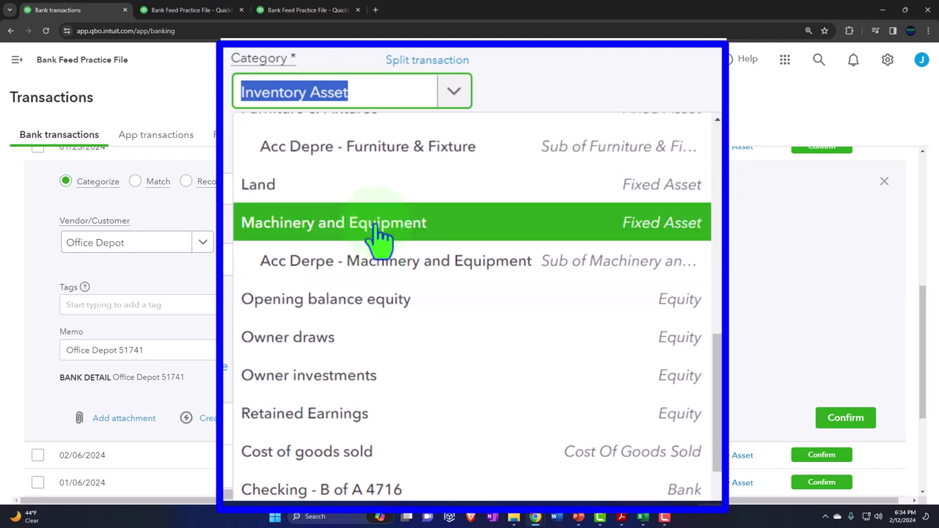
scroll(380, 235, "up", 2)
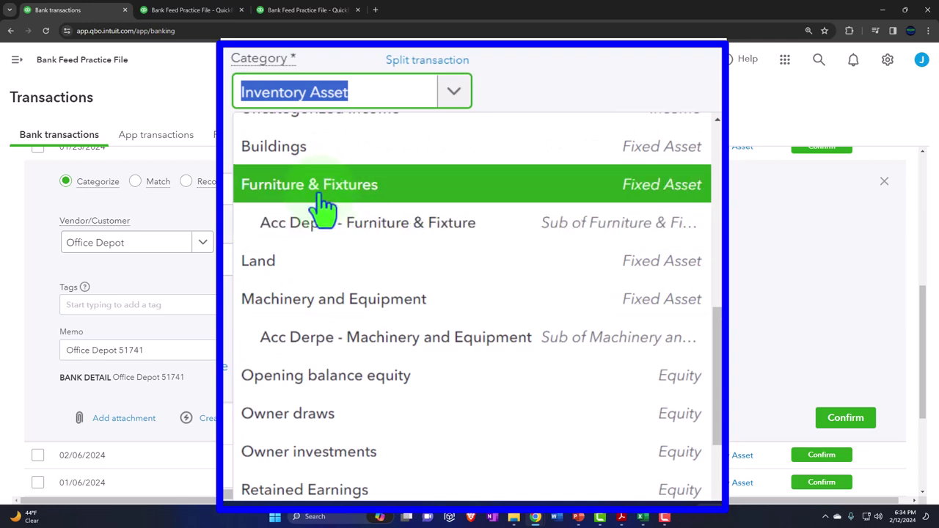
left_click(337, 325)
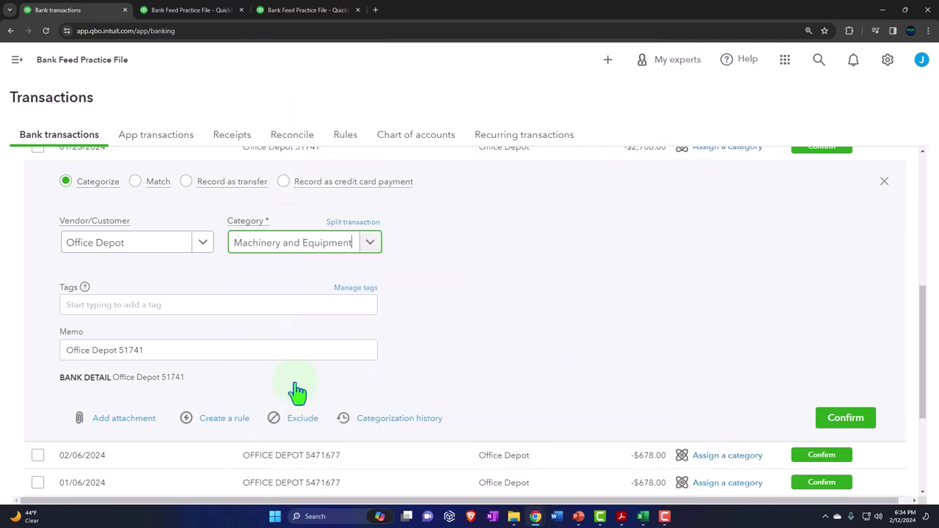
left_click(99, 304)
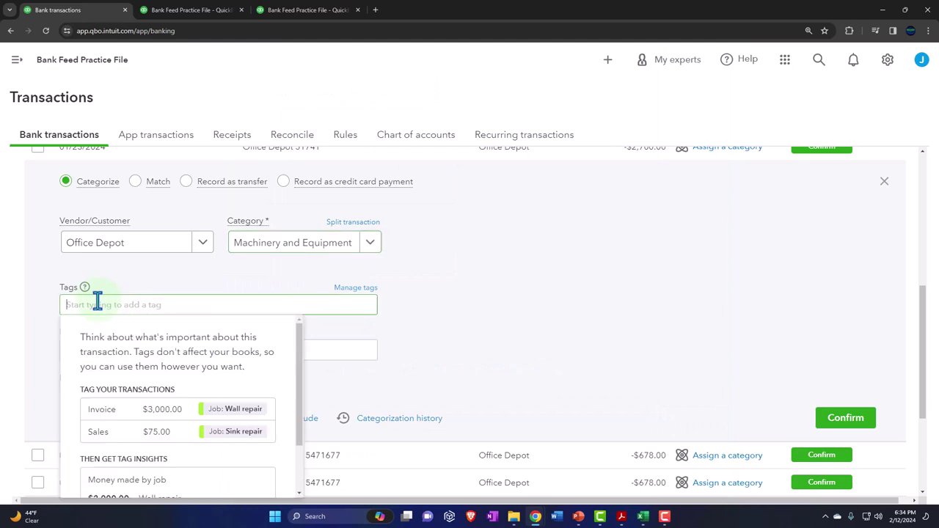
left_click(513, 311)
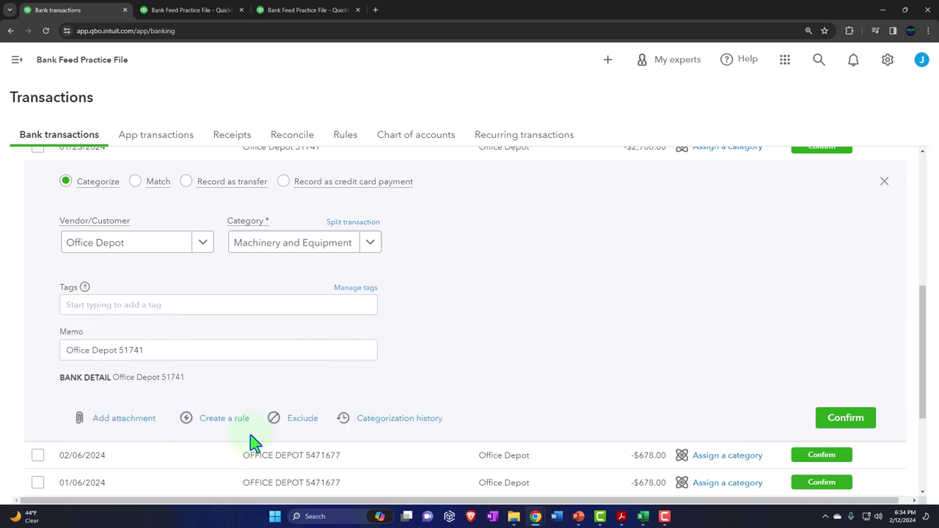
scroll(568, 361, "up", 1)
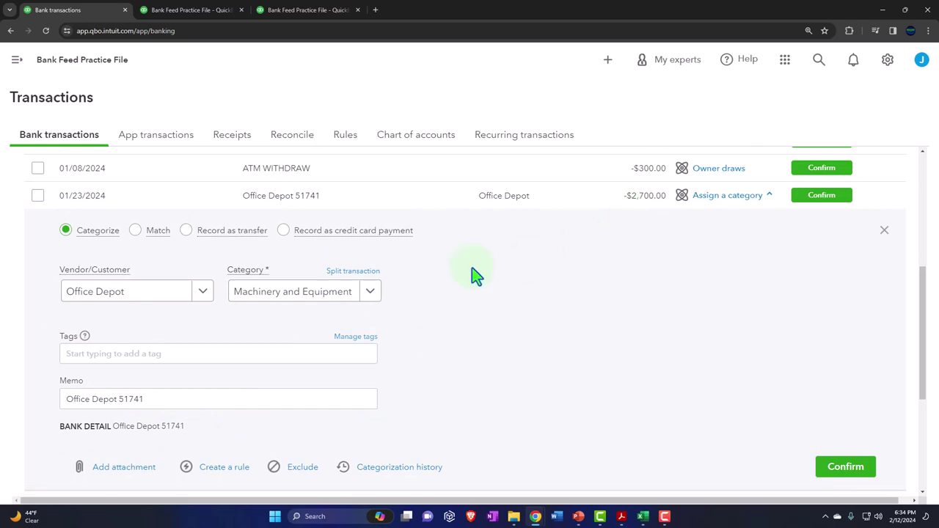
scroll(330, 314, "down", 1)
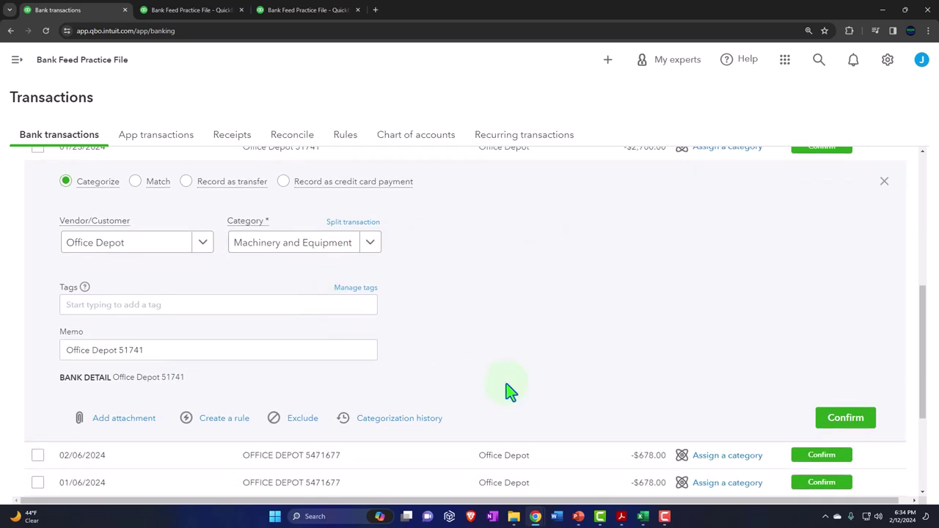
Switch to the depreciation schedule PDF, examine the Furniture and Fixtures and the Machinery and Equipment entries, and return to the bank transactions.
left_click(623, 522)
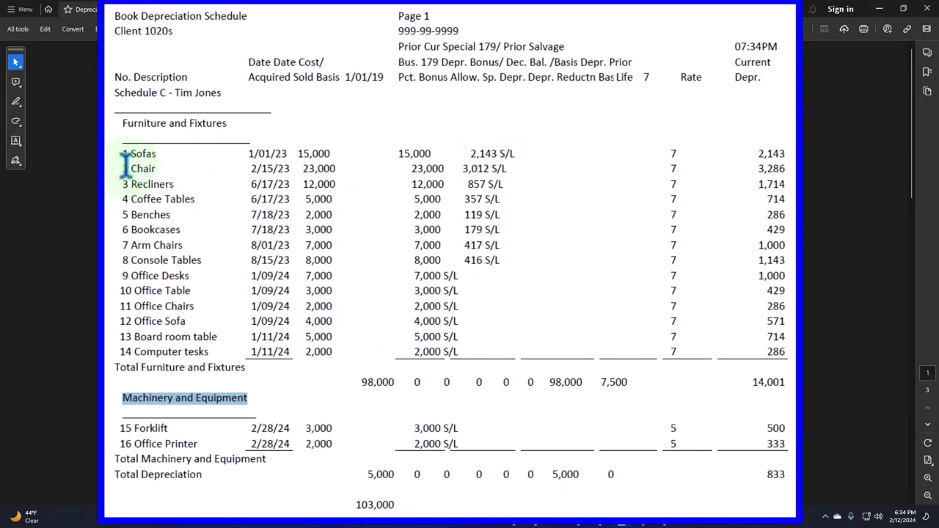
left_click_drag(131, 153, 334, 193)
mouse_move(130, 429)
left_mouse_down()
mouse_move(254, 432)
mouse_move(321, 446)
left_mouse_up()
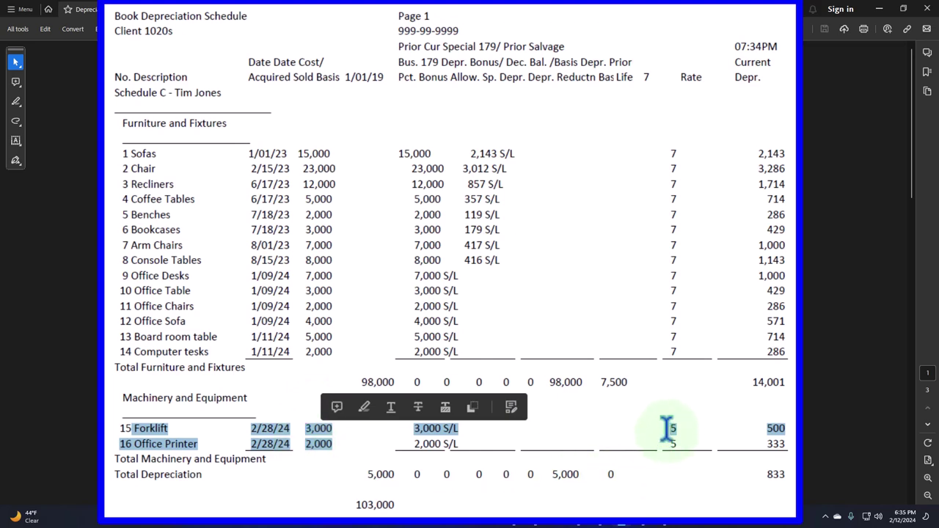
left_click(222, 443)
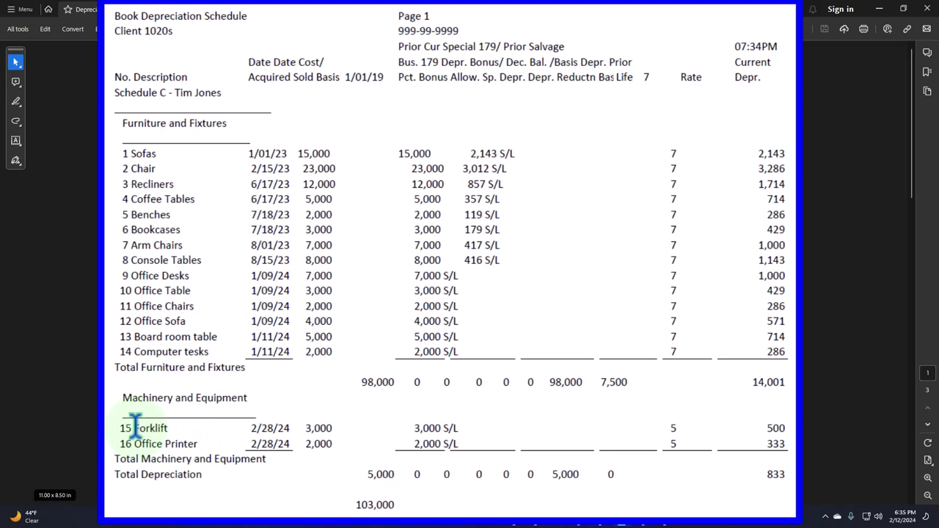
left_click_drag(135, 428, 176, 439)
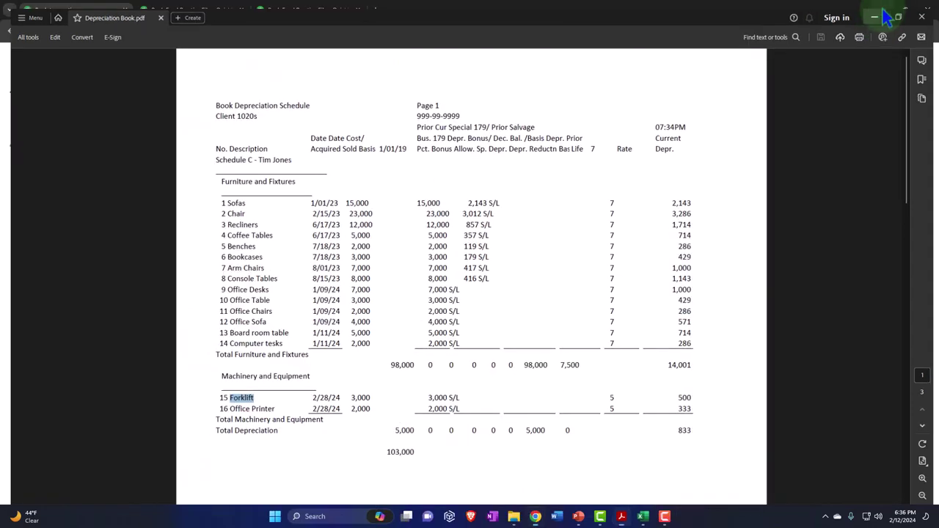
left_click(880, 9)
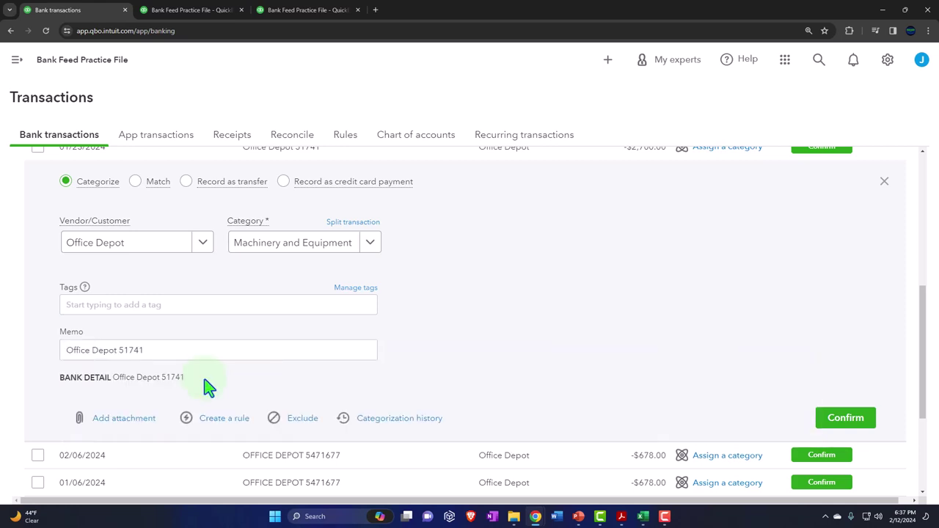
Create a rule from the 01/23/2024 Office Depot transaction and name it "Office Depot - Equipment over $1000".
scroll(208, 386, "up", 1)
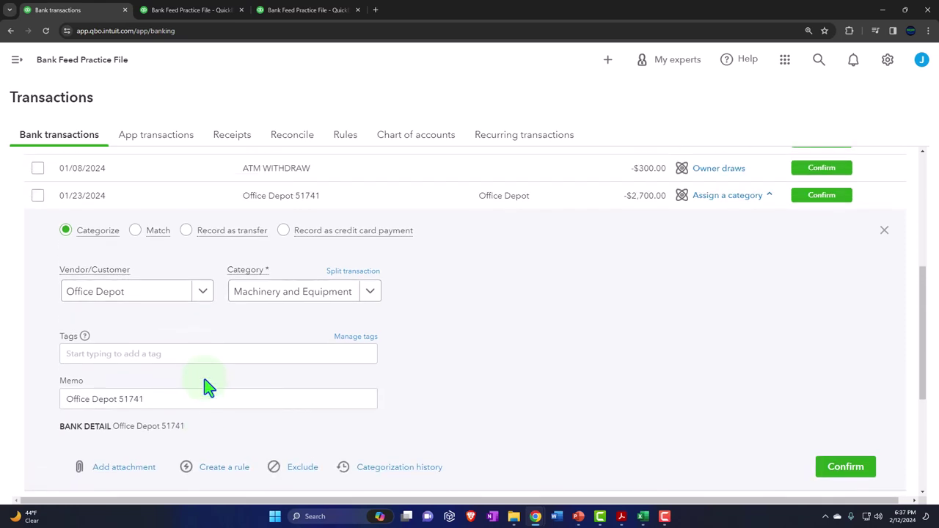
scroll(207, 386, "down", 1)
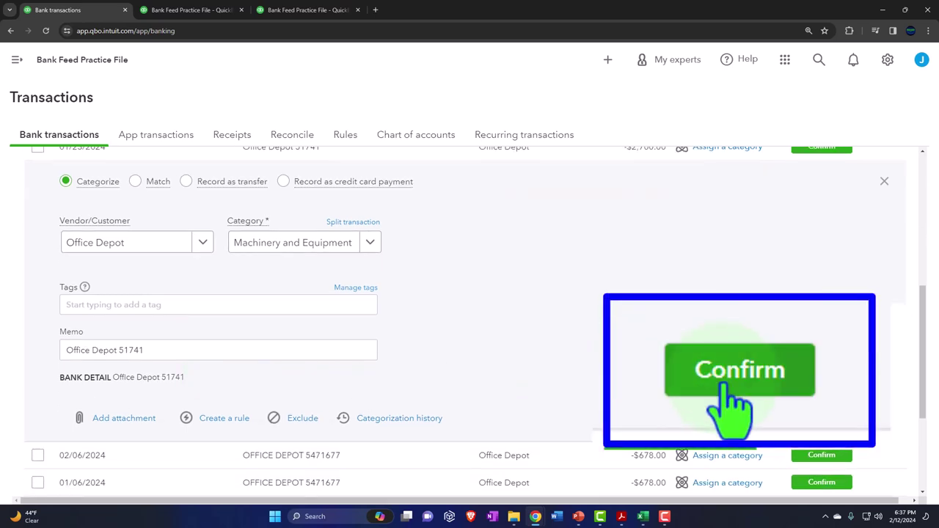
left_click(233, 420)
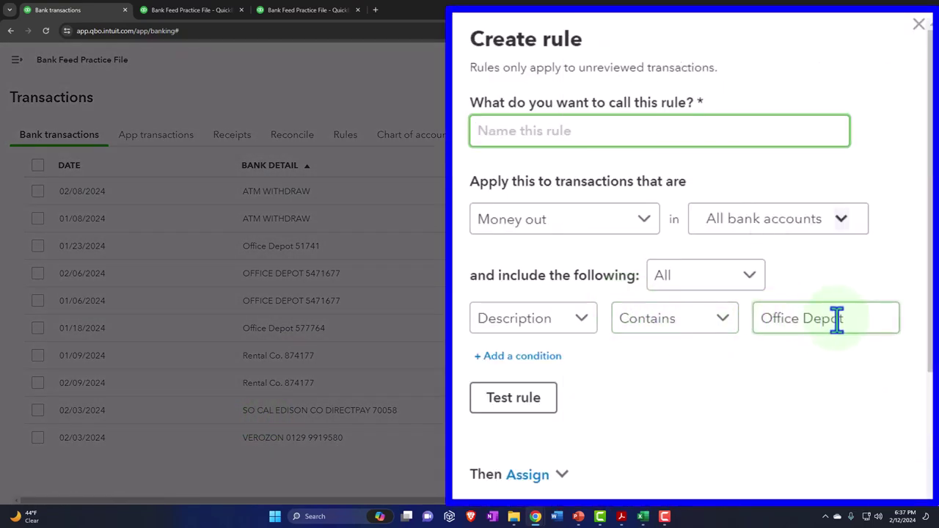
left_click_drag(845, 318, 778, 323)
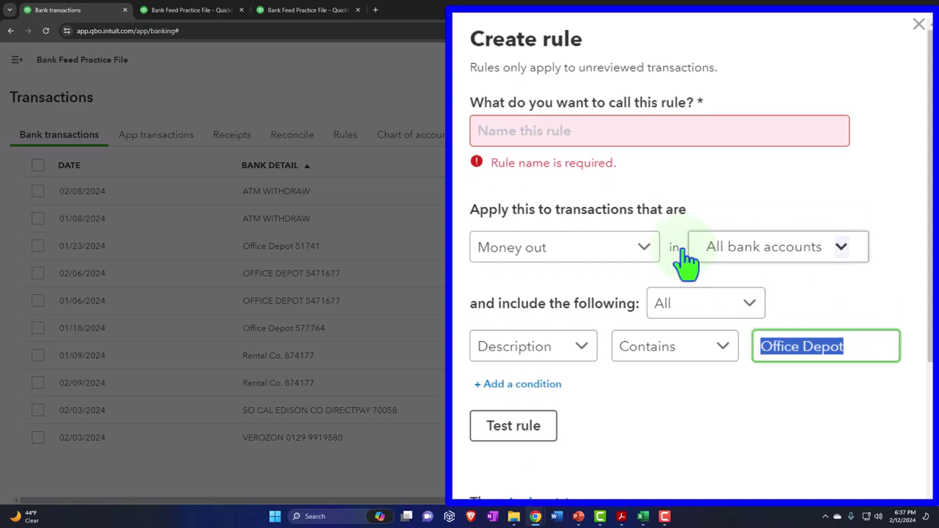
left_click(562, 140)
type("Office Depot")
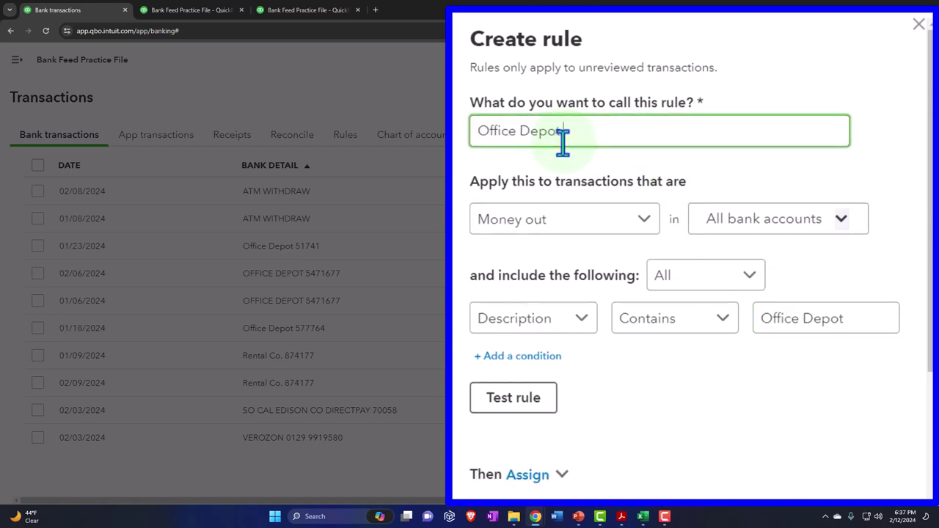
type("Equipment ")
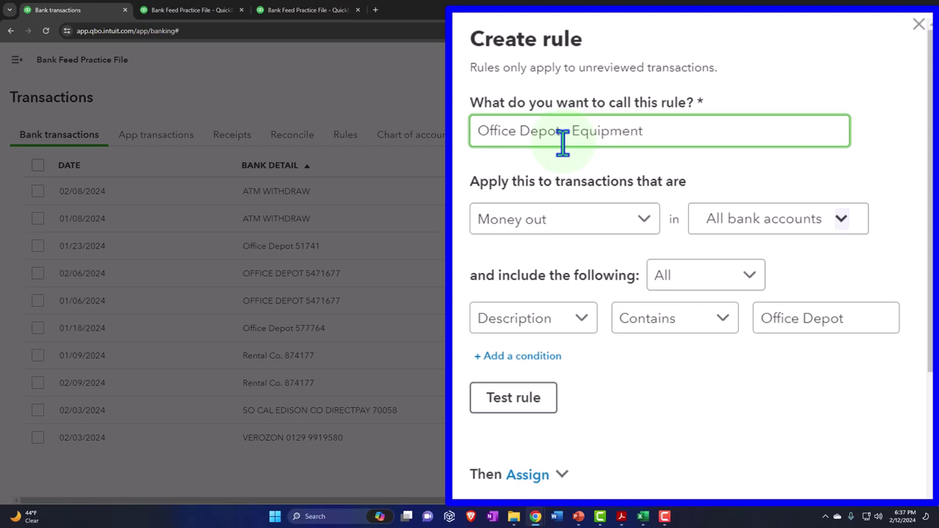
type("over $1000")
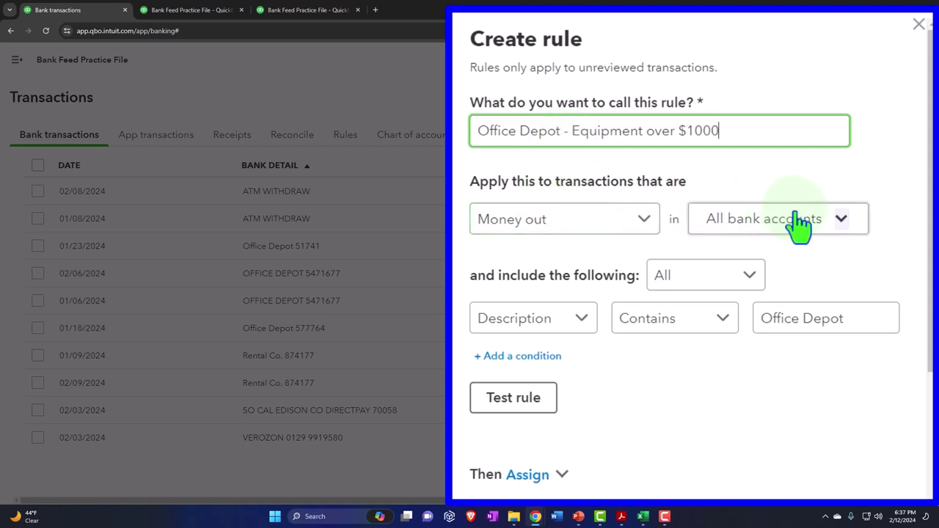
Keep the rule on all bank accounts with All conditions required, and base its Office Depot condition on Bank text.
left_click(842, 232)
left_click(843, 232)
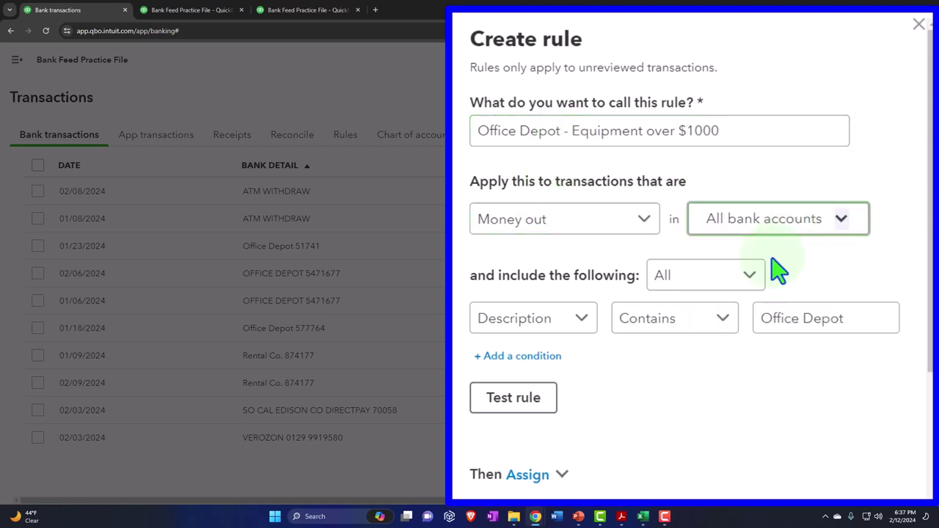
left_click(758, 283)
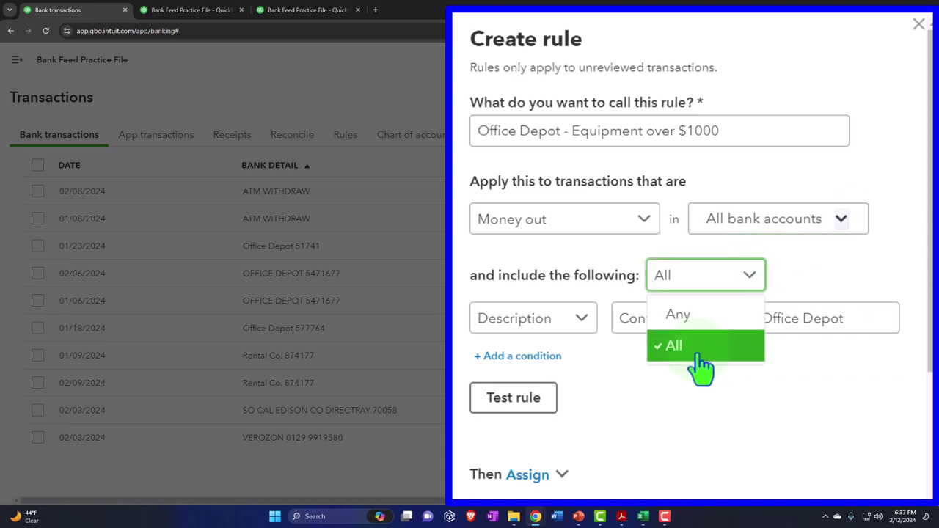
left_click(582, 328)
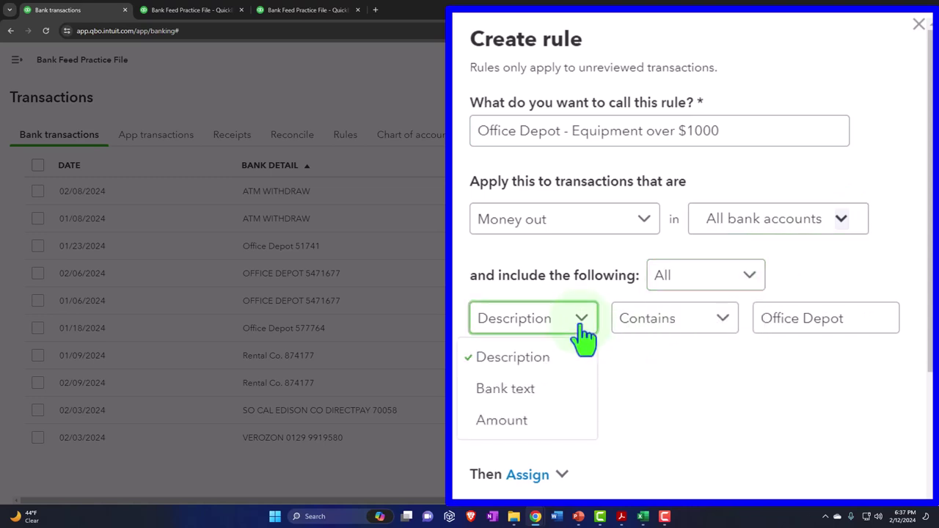
left_click(536, 389)
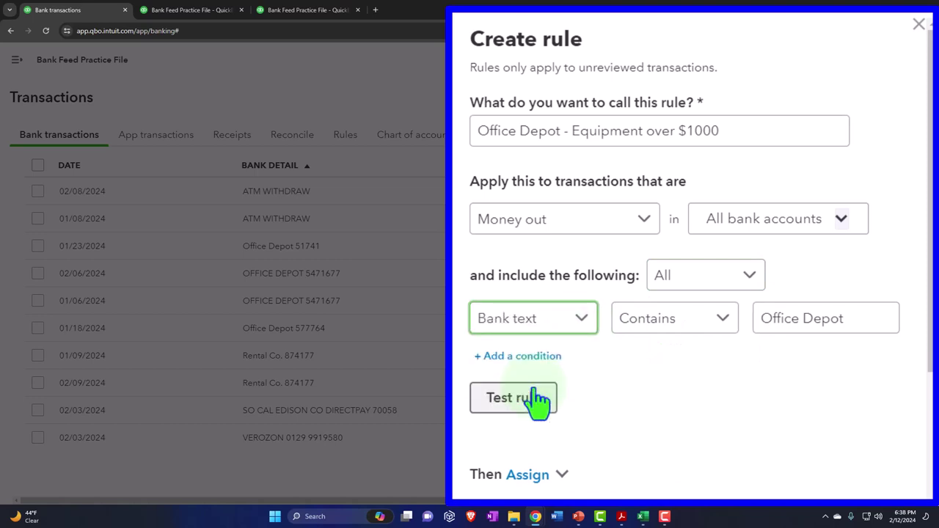
left_click(711, 337)
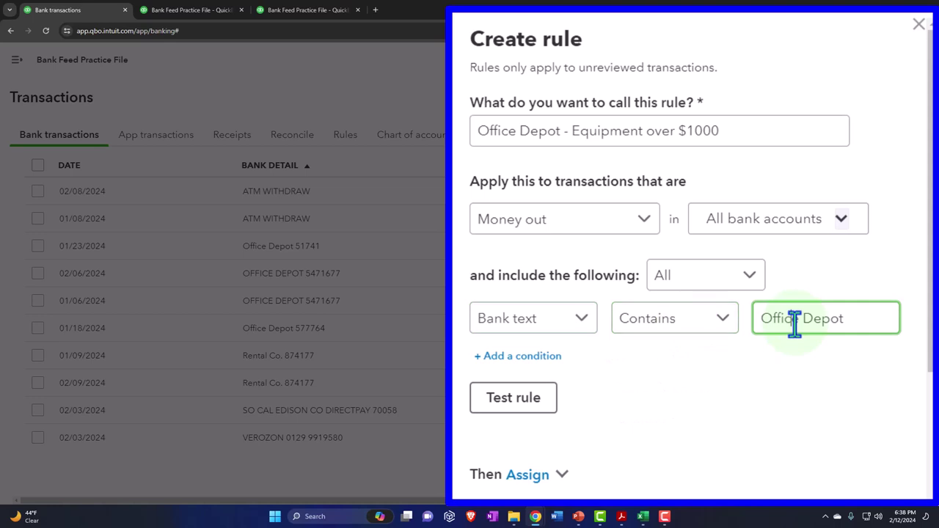
Add a second condition to the rule requiring the Amount to be greater than 1000.
left_click(529, 364)
left_click(531, 365)
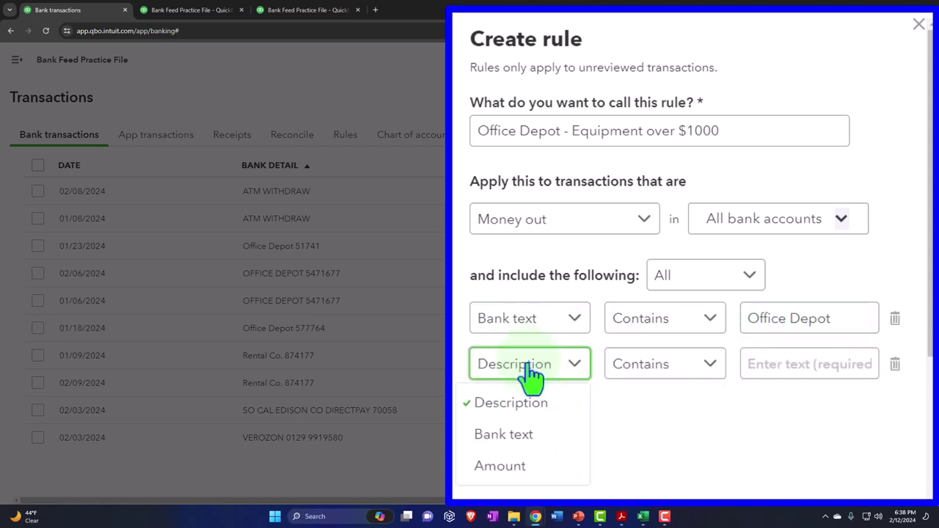
left_click(536, 443)
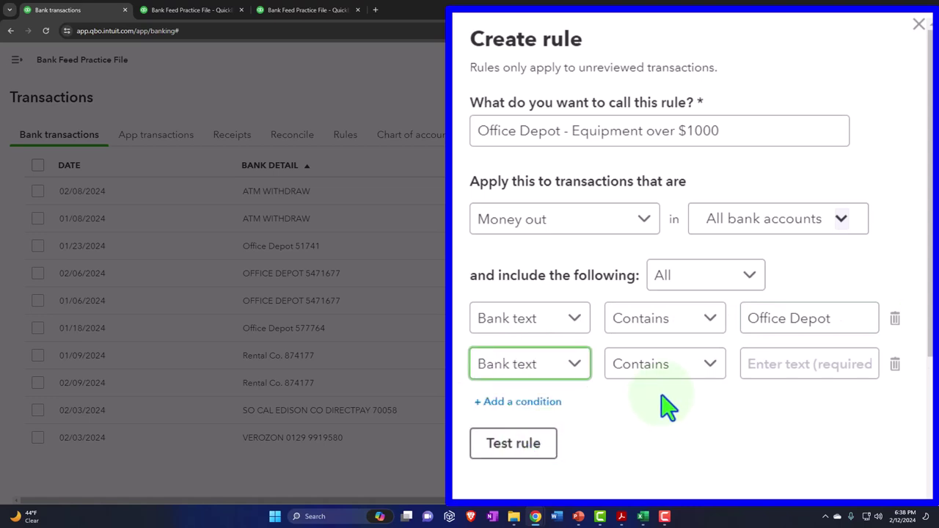
left_click(680, 370)
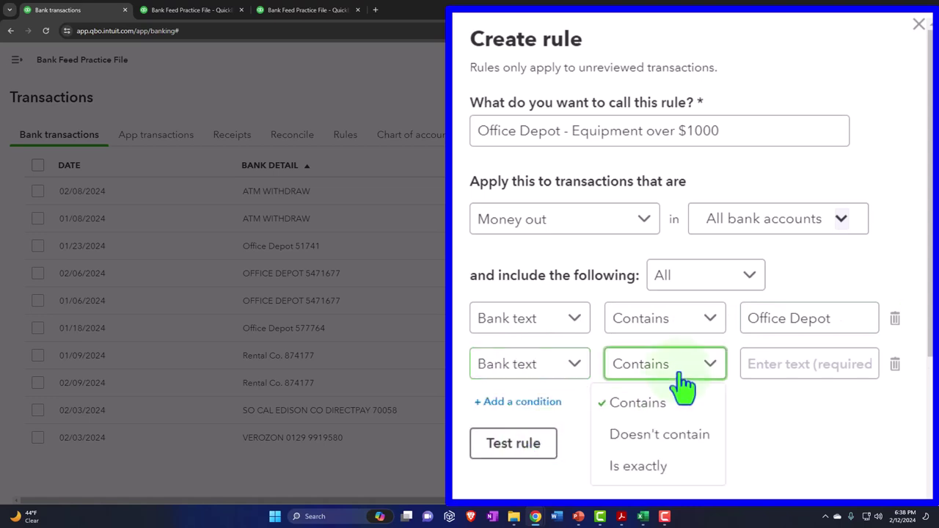
left_click(569, 369)
left_click(550, 469)
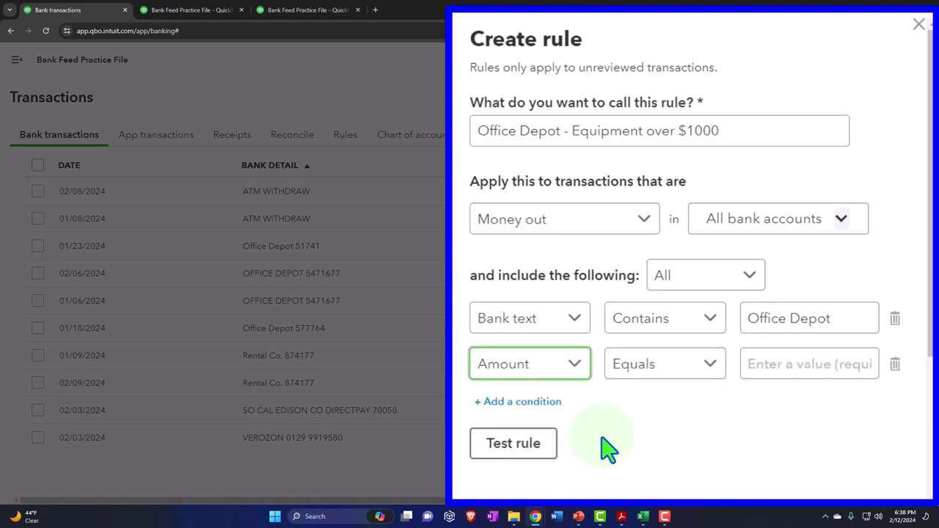
left_click(679, 386)
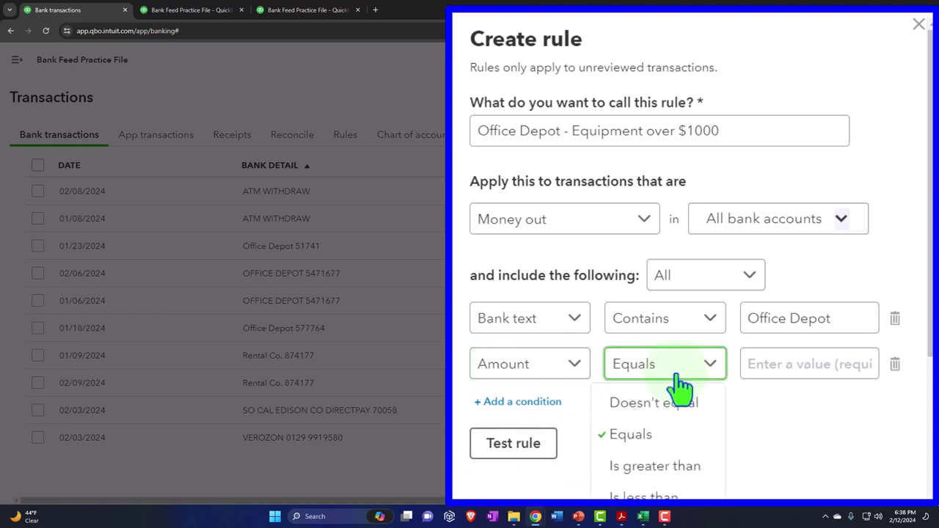
left_click(671, 465)
left_click(759, 371)
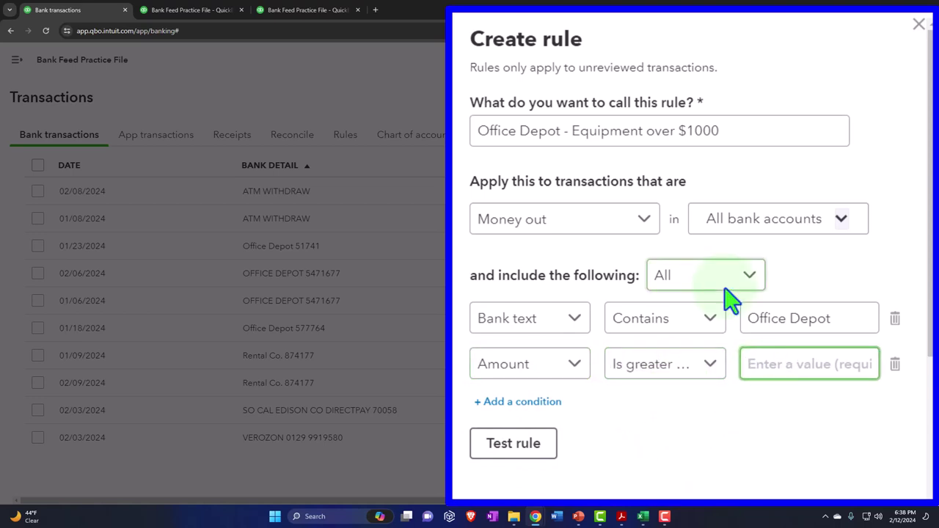
type("1000")
key("Tab")
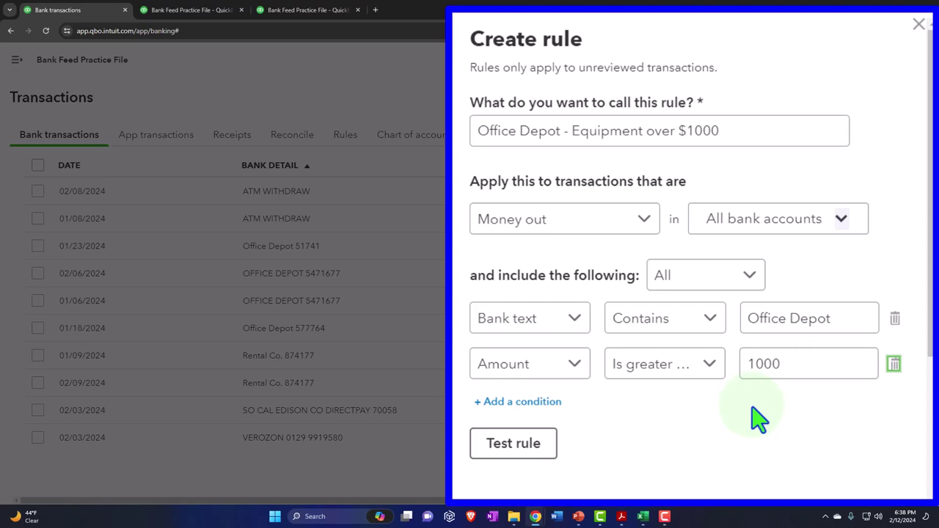
Test the rule against the currently unreviewed transactions.
left_click(535, 139)
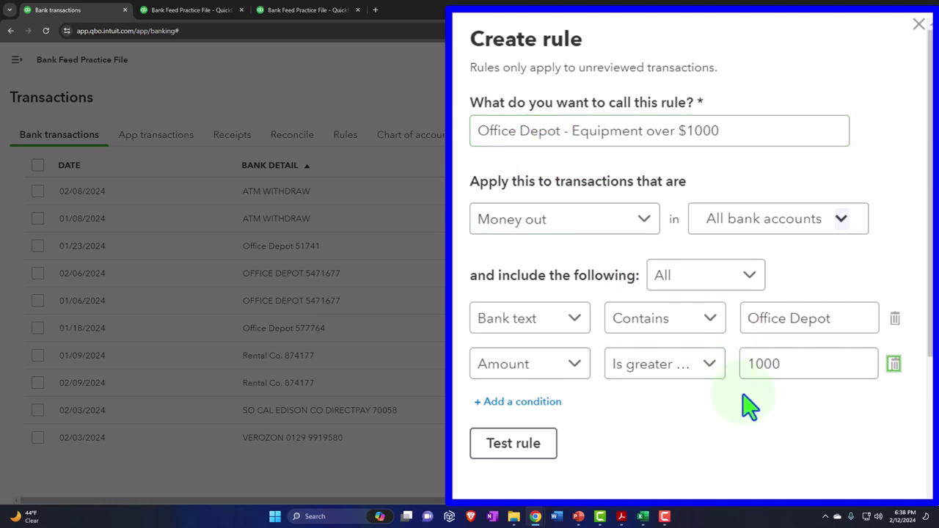
scroll(730, 406, "down", 1)
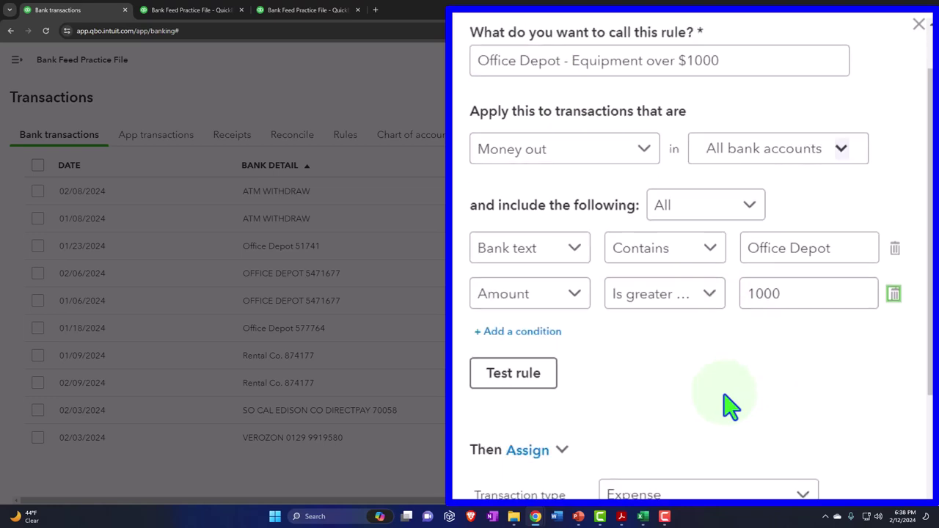
left_click(538, 375)
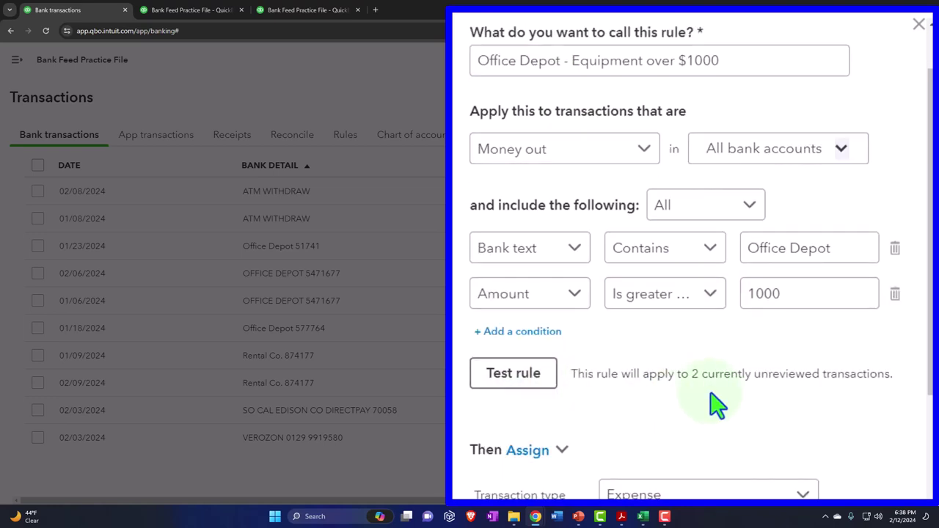
Check the category list and keep Machinery and Equipment as the rule's assigned category, with Expense as the transaction type.
scroll(717, 404, "down", 1)
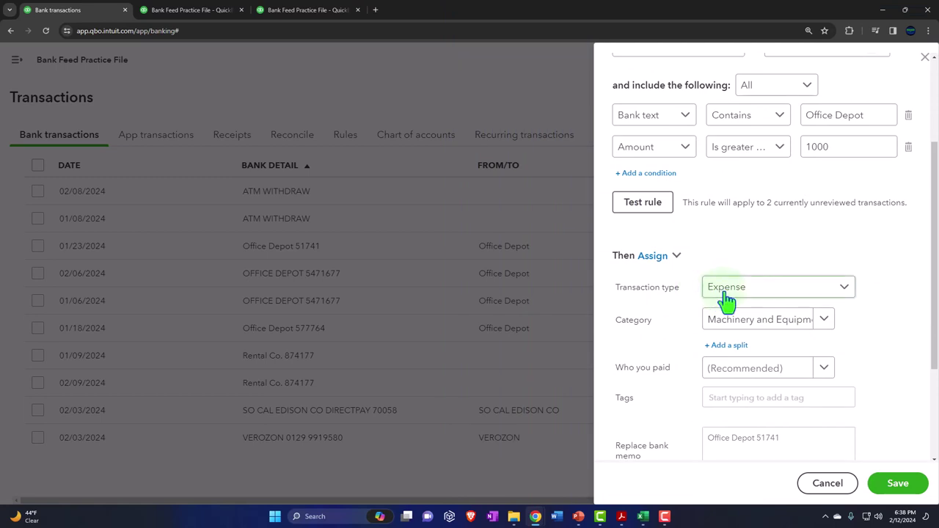
scroll(727, 301, "down", 1)
left_click(789, 123)
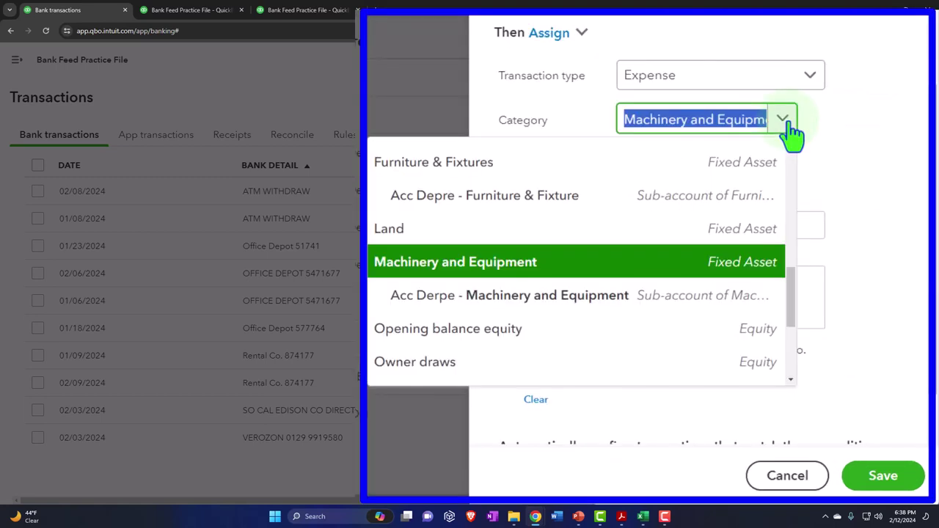
left_click(788, 123)
left_click(786, 123)
left_click(785, 123)
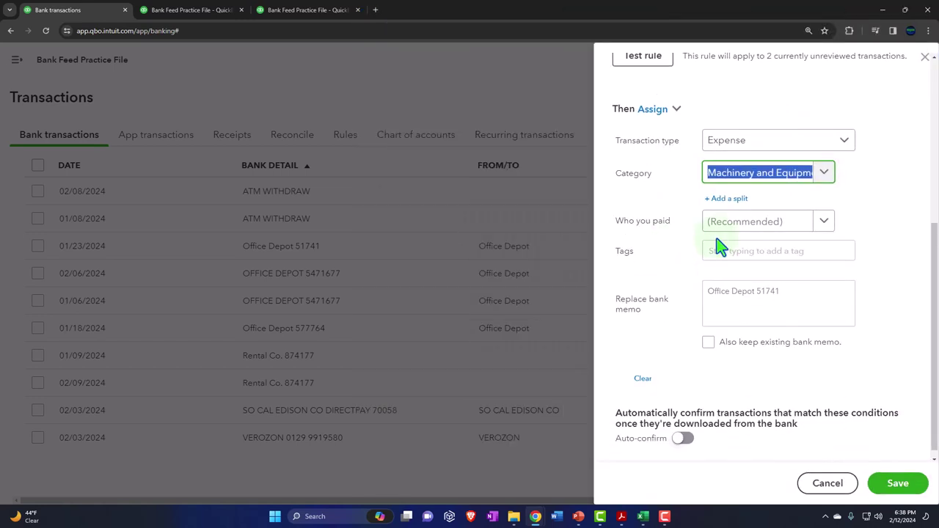
Set Office Depot as the payee assigned by the rule and save the rule.
left_click(823, 224)
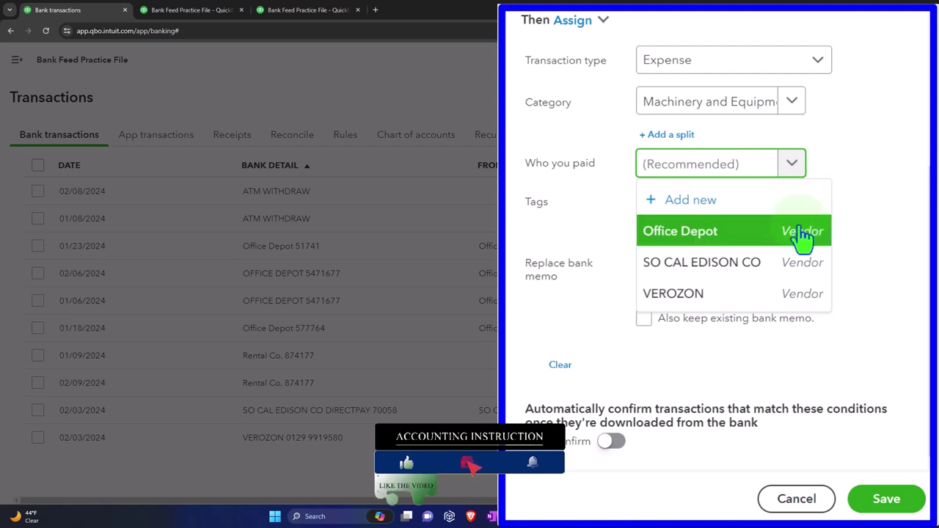
left_click(759, 236)
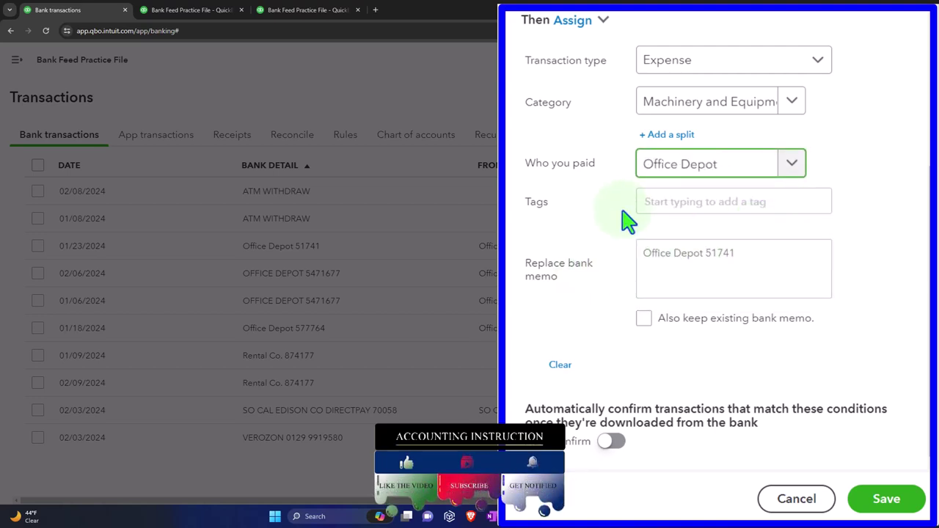
scroll(627, 221, "down", 1)
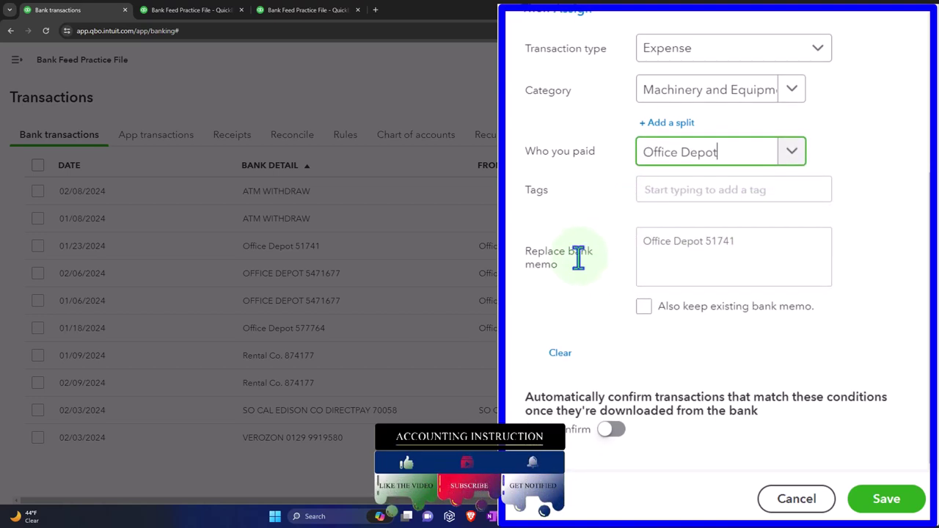
left_click(886, 502)
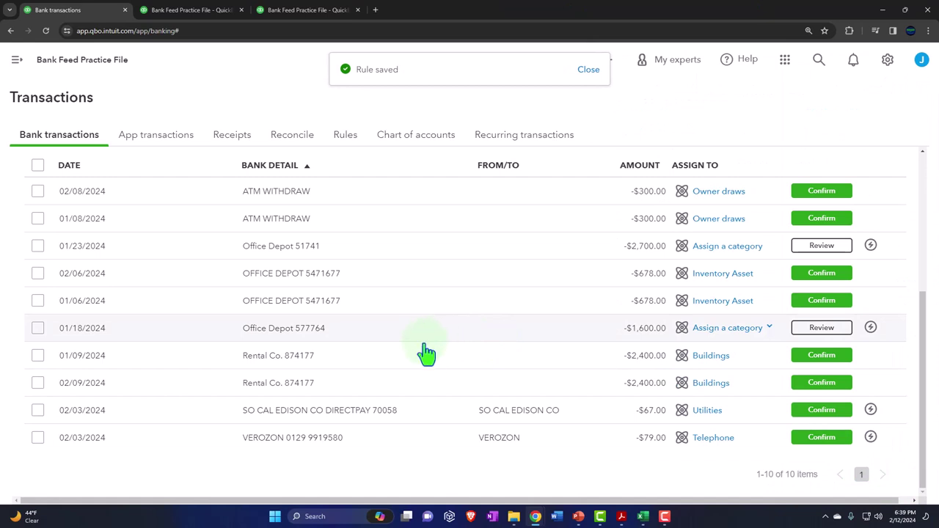
Open the 01/23/2024 Office Depot transaction under review, check its rule-assigned details, and confirm it.
scroll(421, 359, "up", 3)
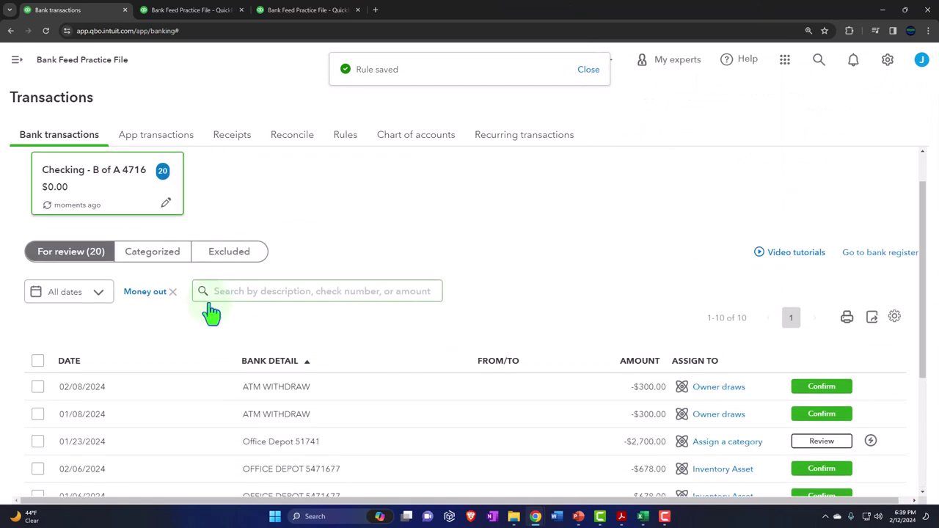
scroll(146, 349, "down", 1)
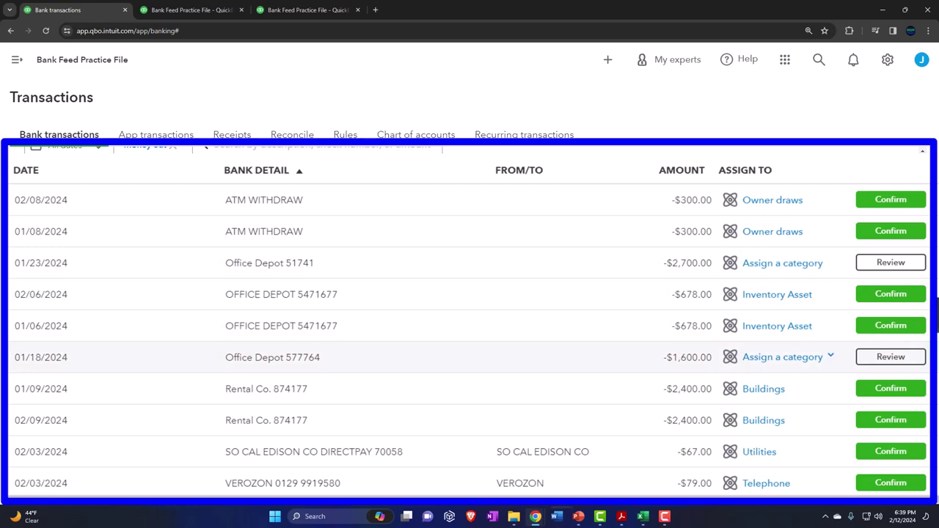
left_click(411, 297)
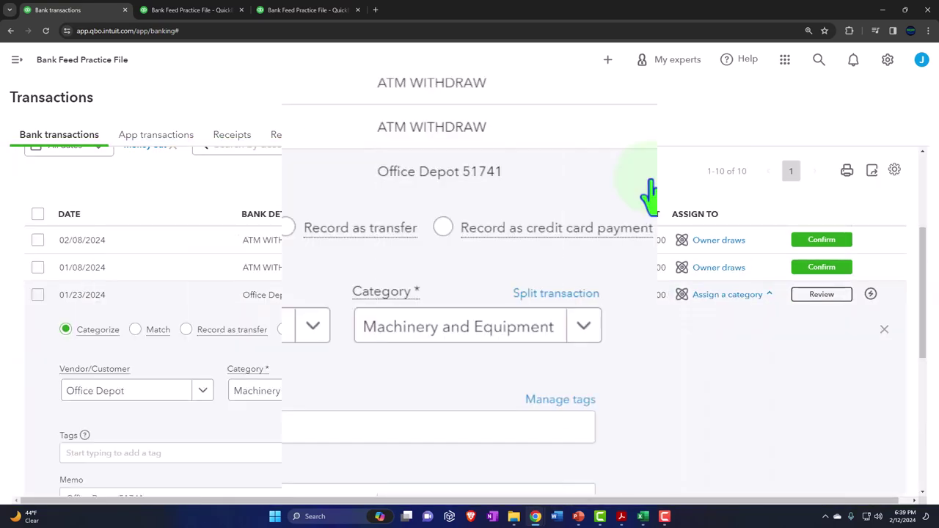
scroll(763, 220, "down", 2)
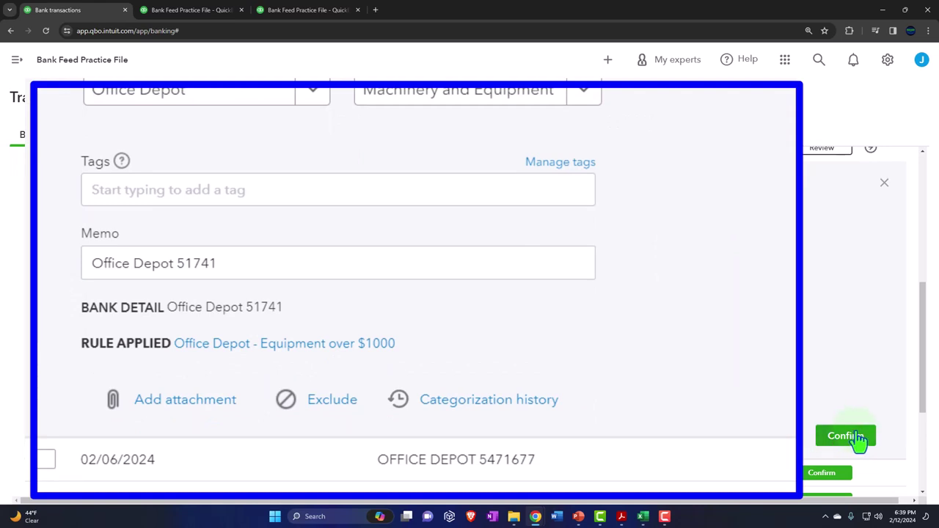
left_click(858, 439)
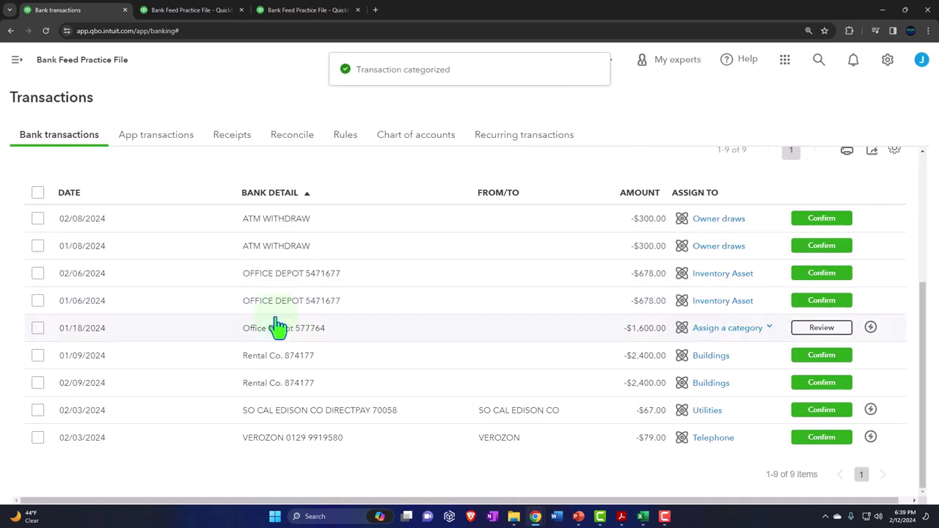
Show the categorized transactions and check the 01/23/2024 Office Depot entry and its applied rule.
scroll(279, 327, "up", 2)
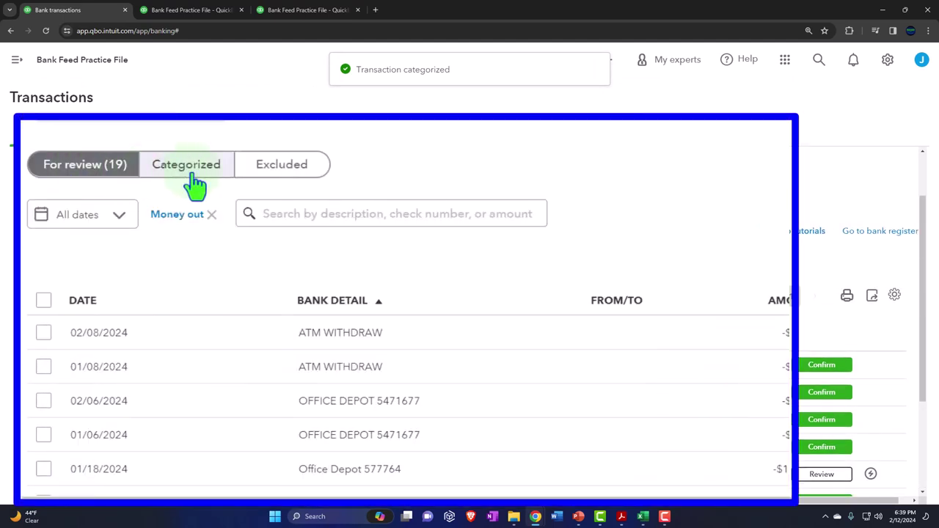
left_click(151, 229)
scroll(200, 184, "down", 1)
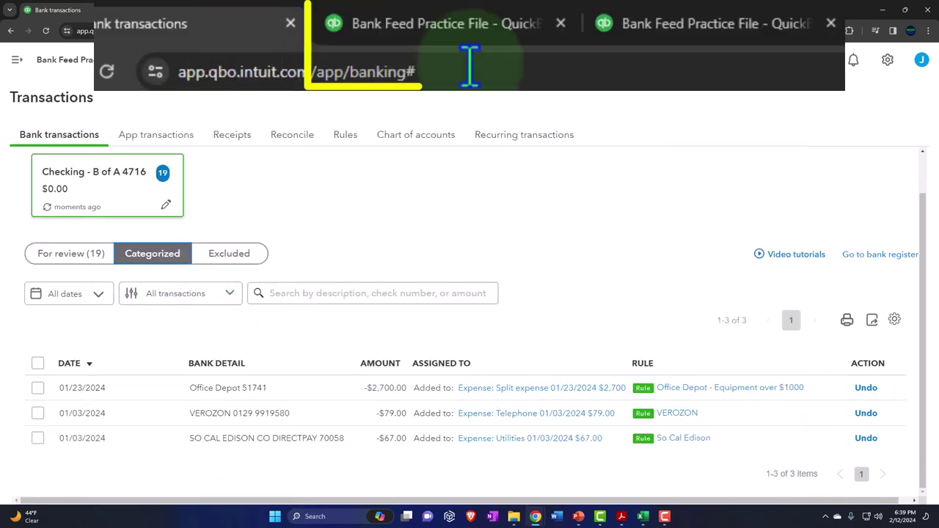
Rerun the Balance Sheet for 01/01/2024 to 02/29/2024 and examine the checking and Fixed Assets lines.
left_click(183, 9)
left_click(559, 196)
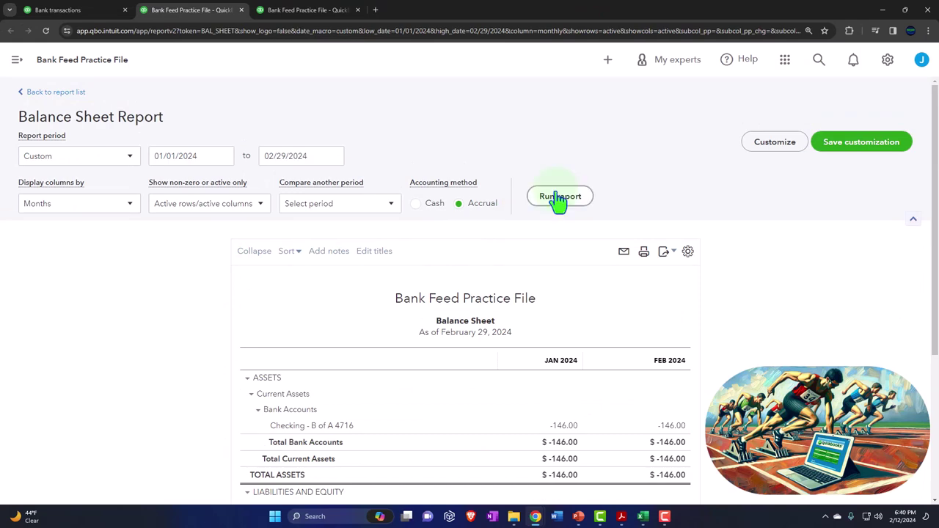
scroll(172, 382, "down", 2)
key("ctrl+plus")
key("ctrl+plus")
key("ctrl+plus")
key("ctrl+plus")
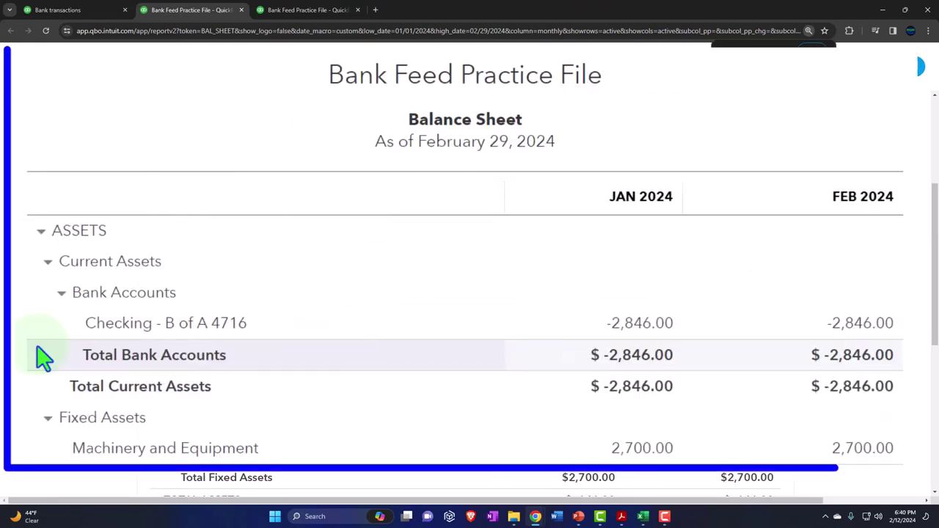
scroll(162, 389, "down", 2)
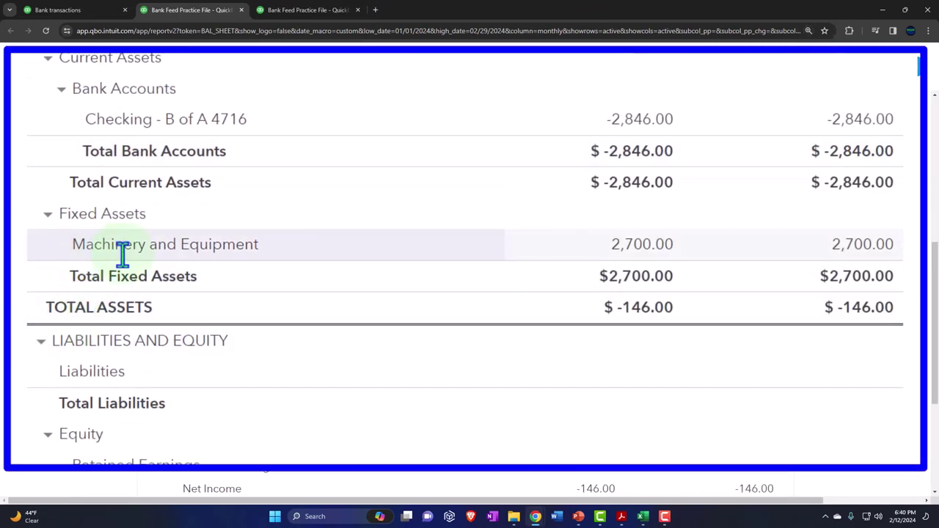
Drill into the January Machinery and Equipment balance, review the Office Depot expense, and return to the Balance Sheet.
left_click(622, 249)
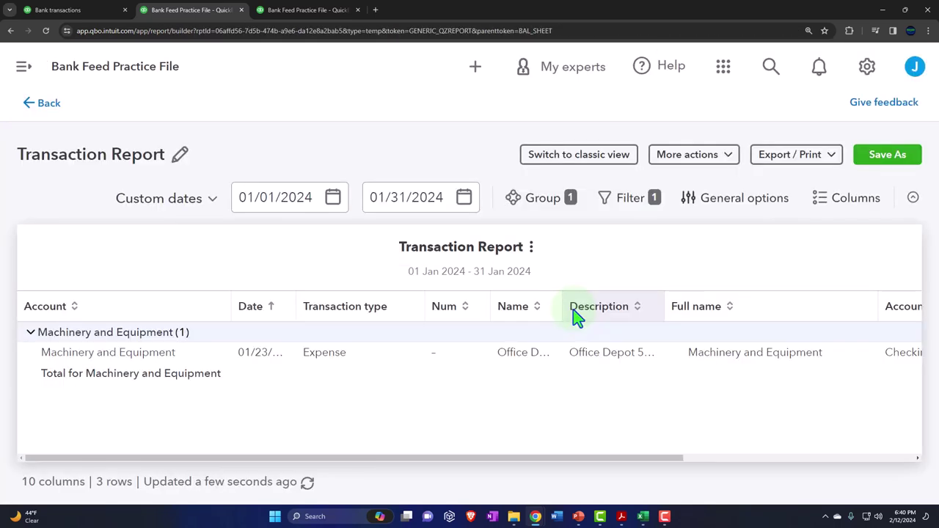
key("ctrl+plus")
key("ctrl+minus")
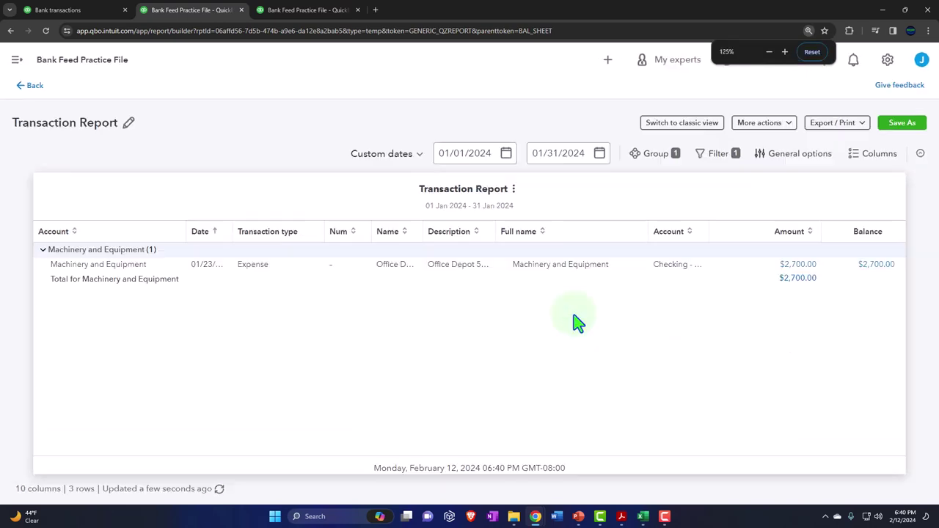
left_click(805, 271)
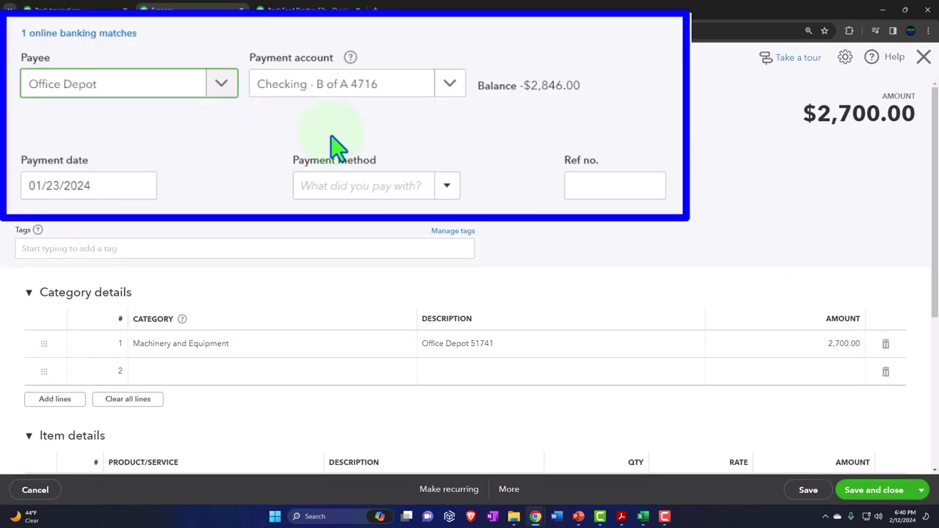
scroll(279, 158, "down", 1)
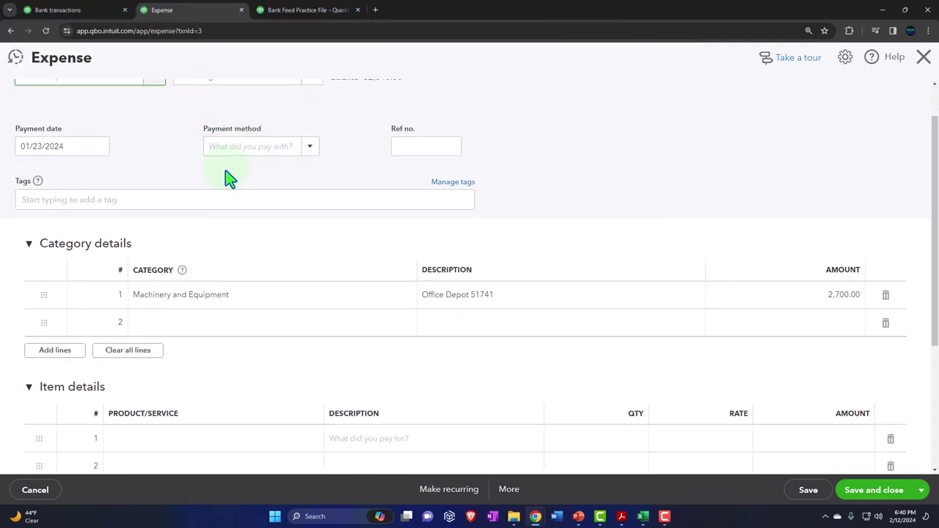
scroll(229, 179, "down", 1)
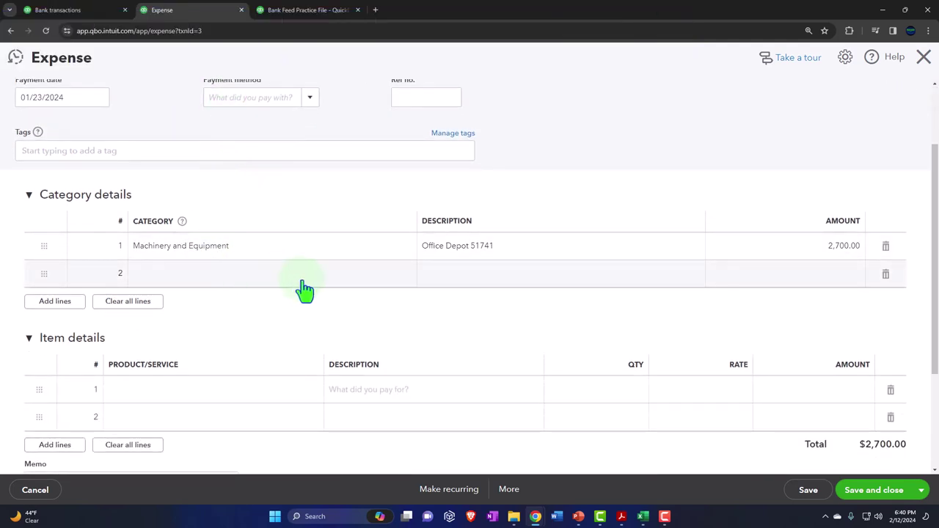
left_click(922, 61)
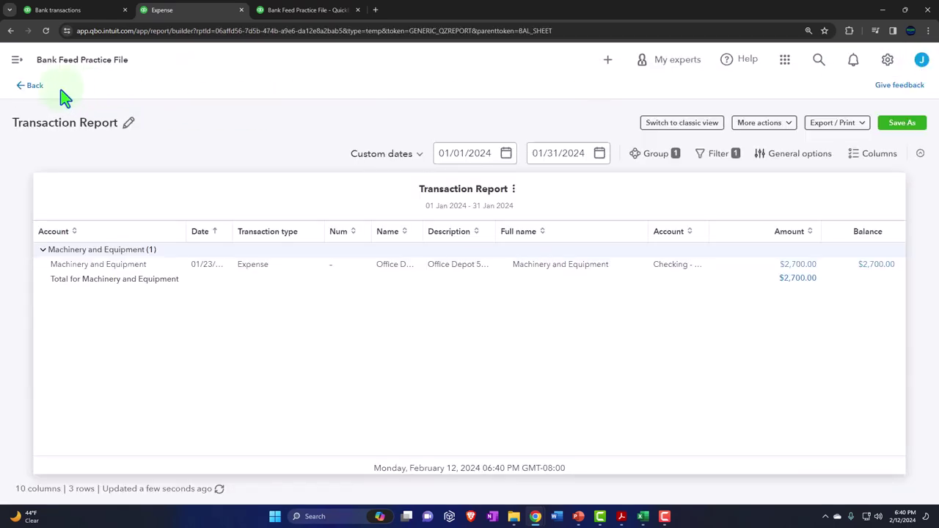
left_click(34, 87)
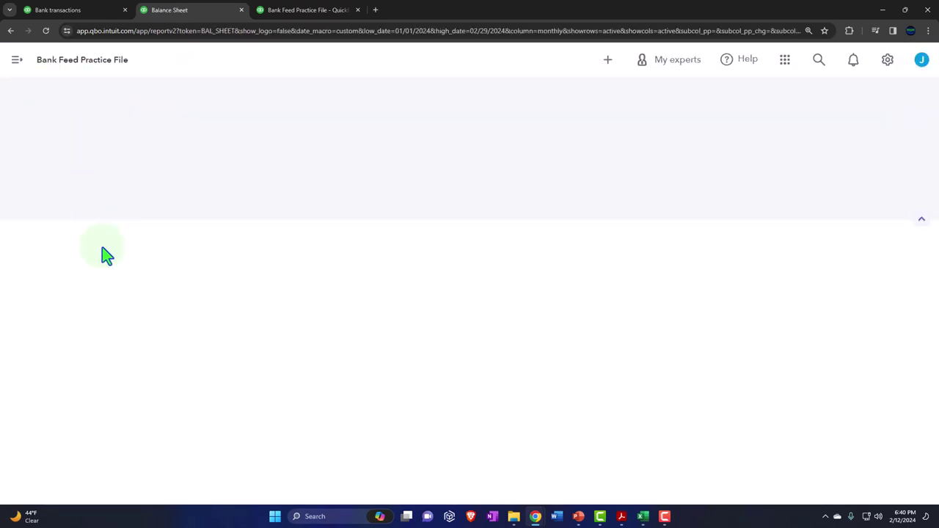
key("ctrl+plus")
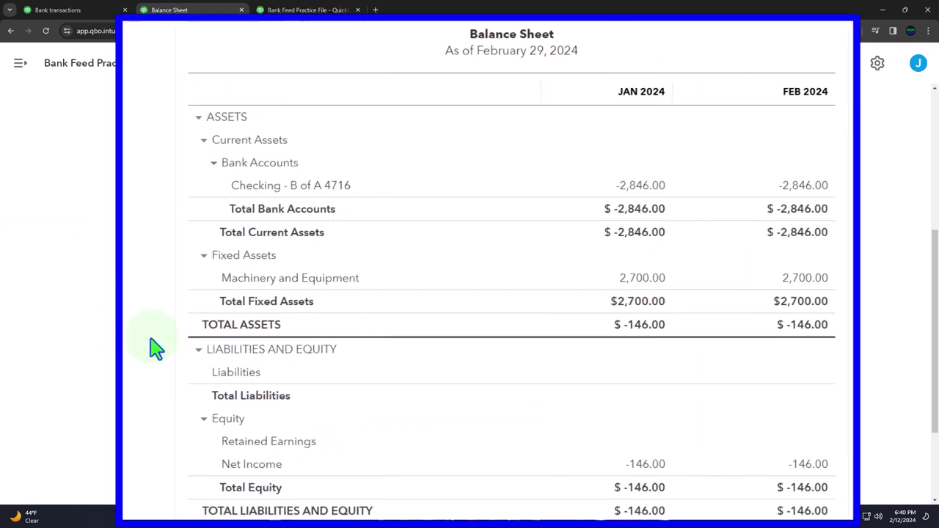
Reopen the January Machinery and Equipment transaction detail and consult the asset schedule in Depreciation Book.pdf before returning to the report.
left_click(662, 279)
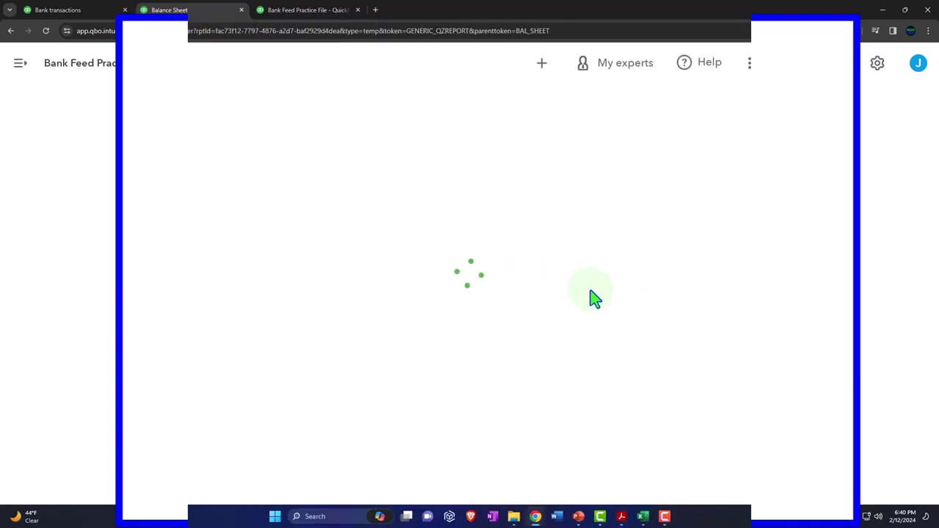
key("ctrl+minus")
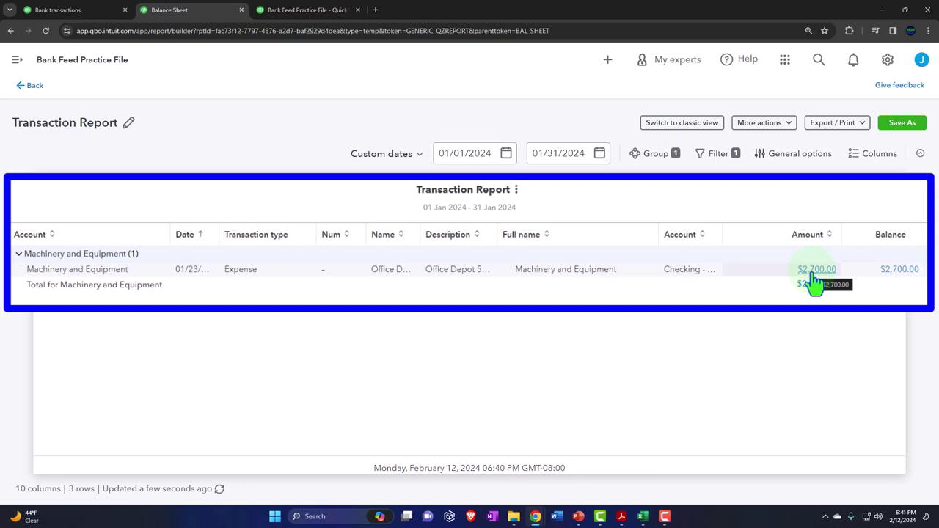
left_click(622, 517)
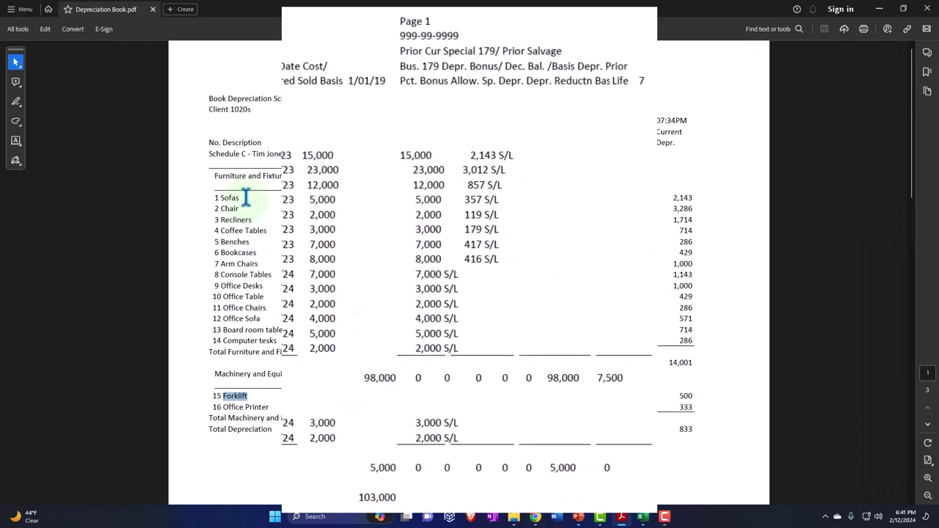
left_click(622, 518)
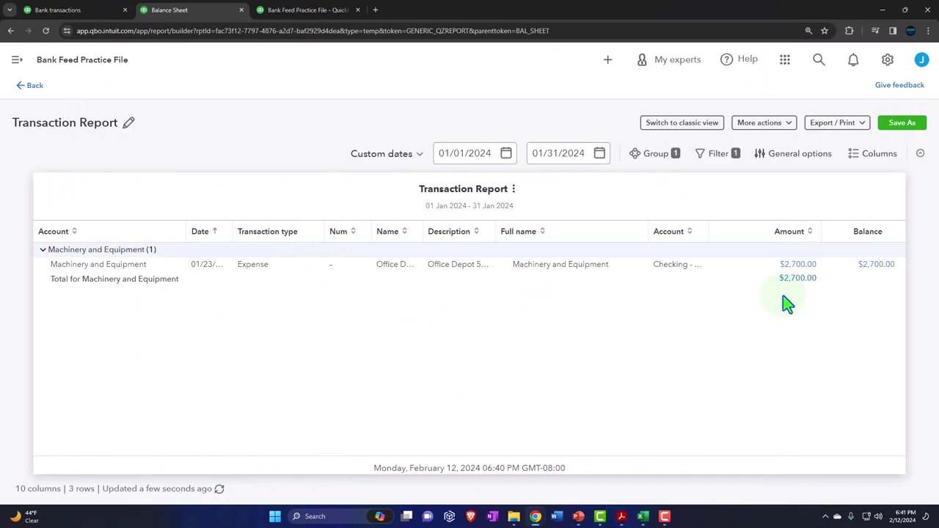
Open the Office Depot expense, examine its category, memo and attachment areas, and compare it with the Depreciation Book.pdf asset list.
left_click(818, 271)
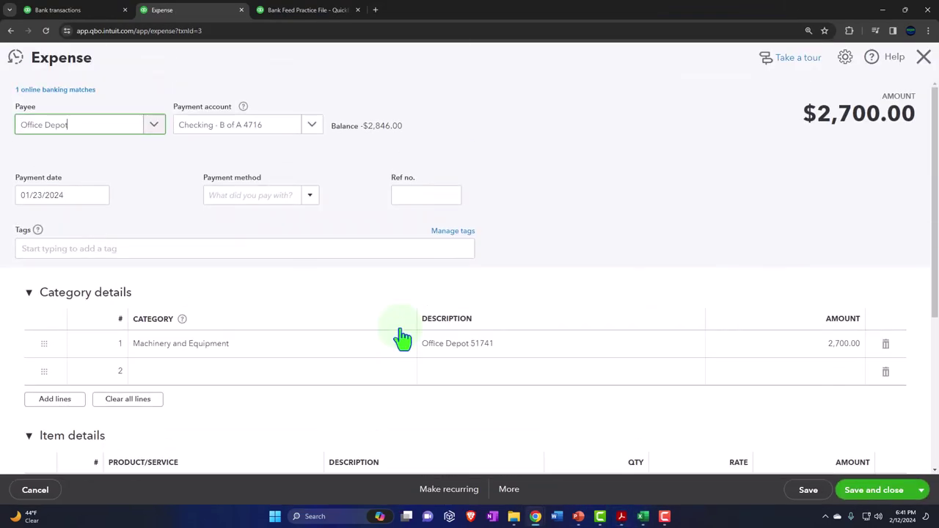
scroll(403, 337, "down", 3)
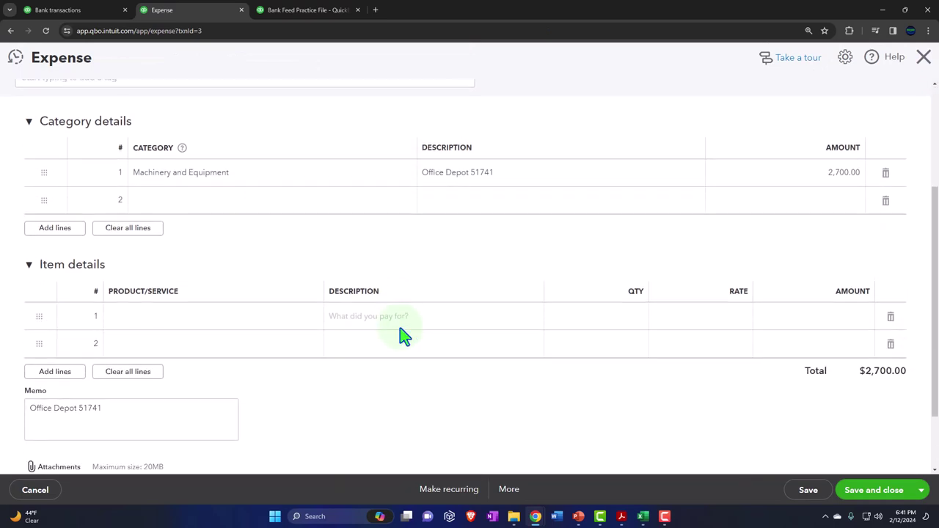
scroll(331, 360, "down", 1)
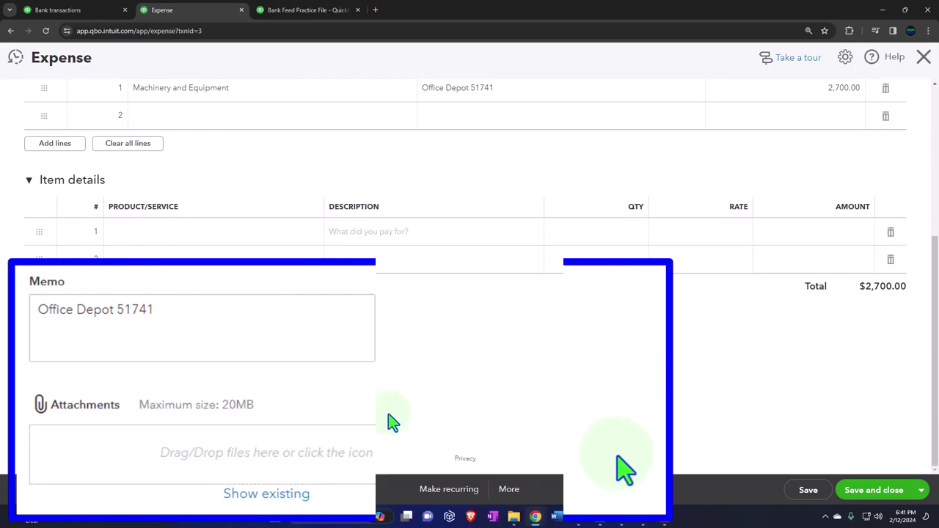
scroll(388, 419, "up", 3)
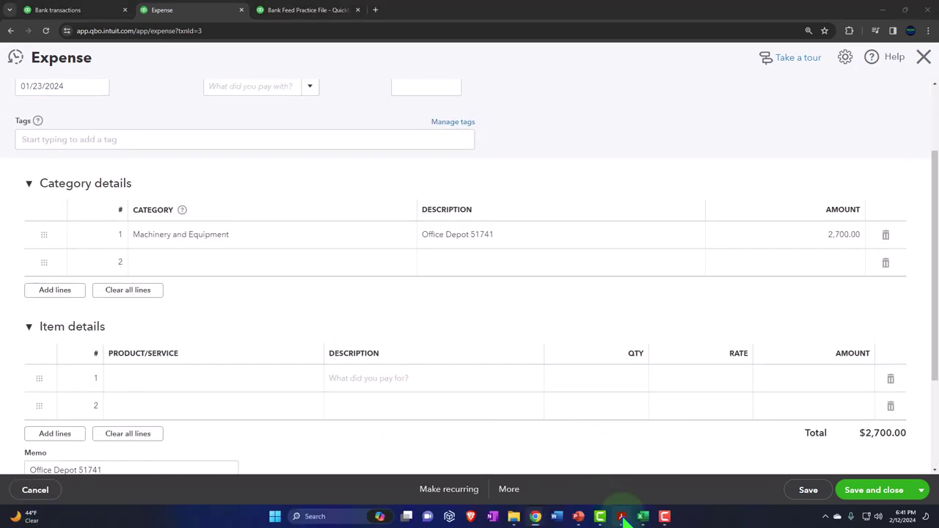
left_click(622, 516)
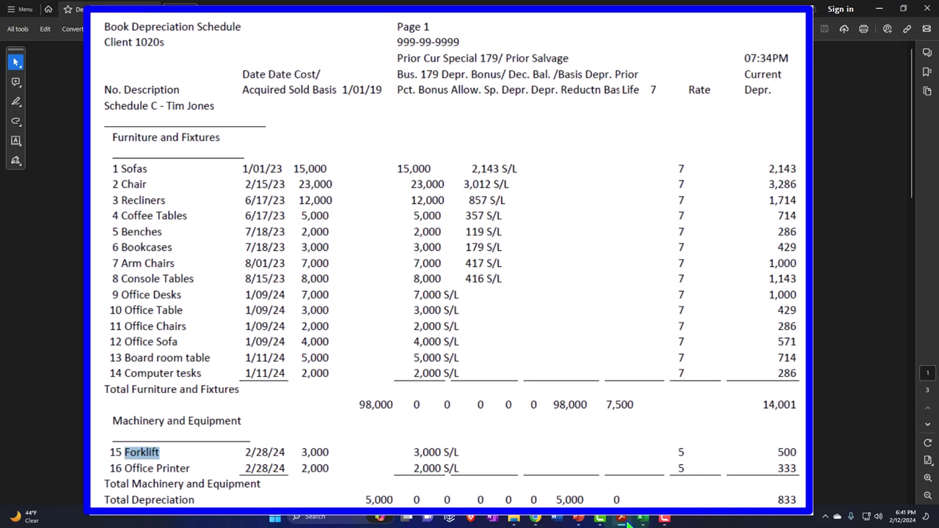
left_click(624, 518)
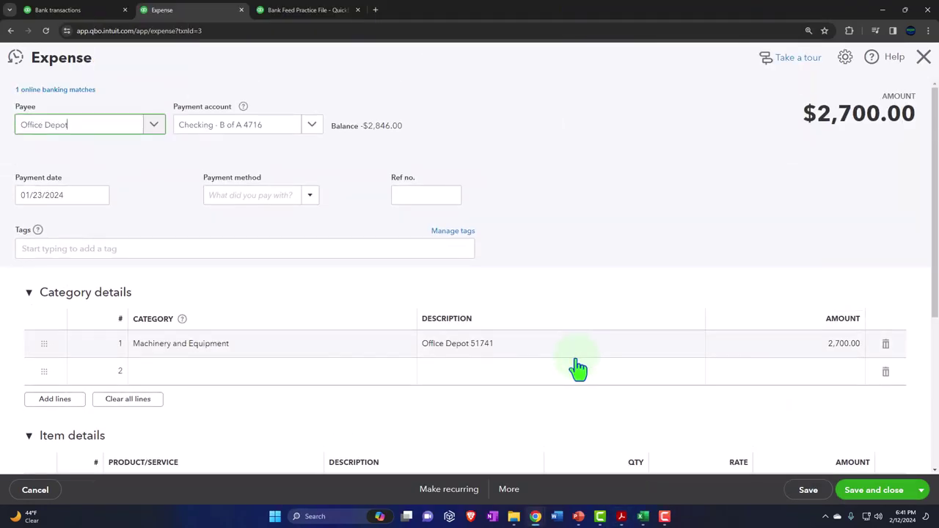
Close the Office Depot expense, drill into the January checking balance on the Balance Sheet to review its transactions, and return to the report.
left_click(923, 57)
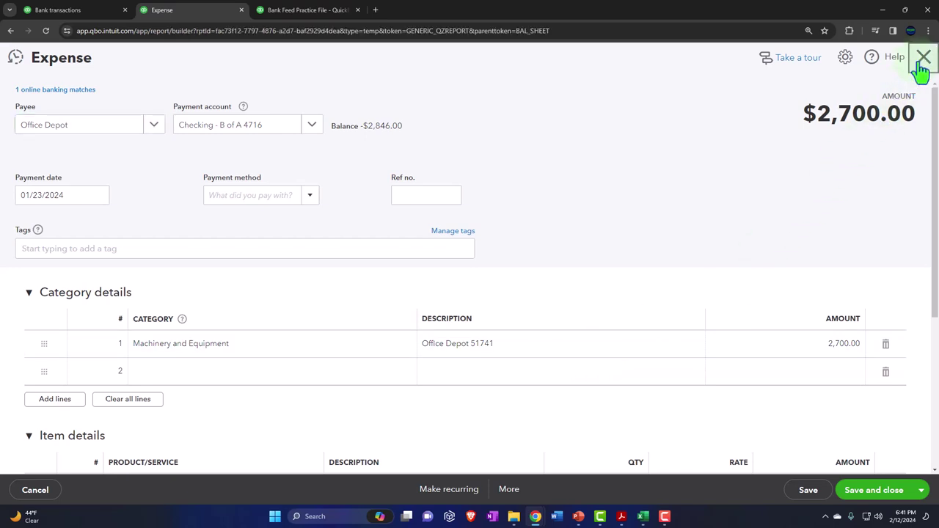
left_click(35, 86)
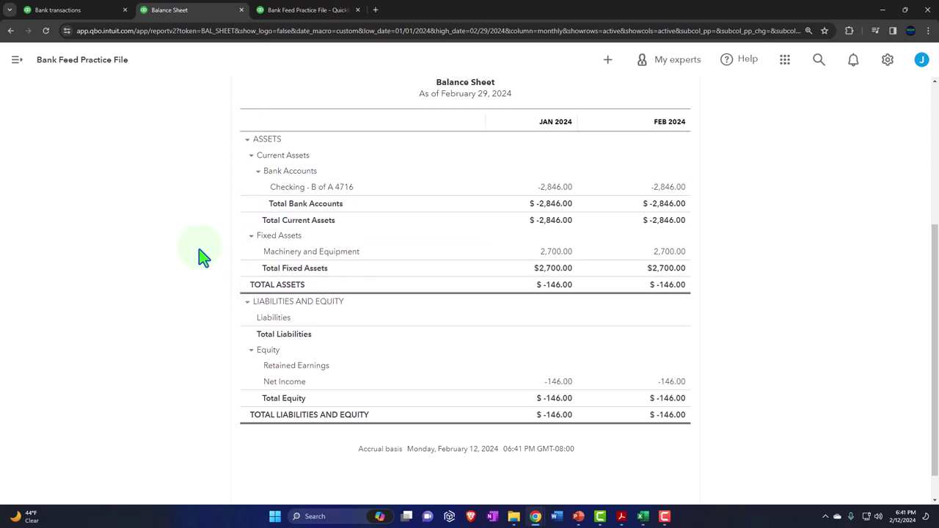
key("ctrl+plus")
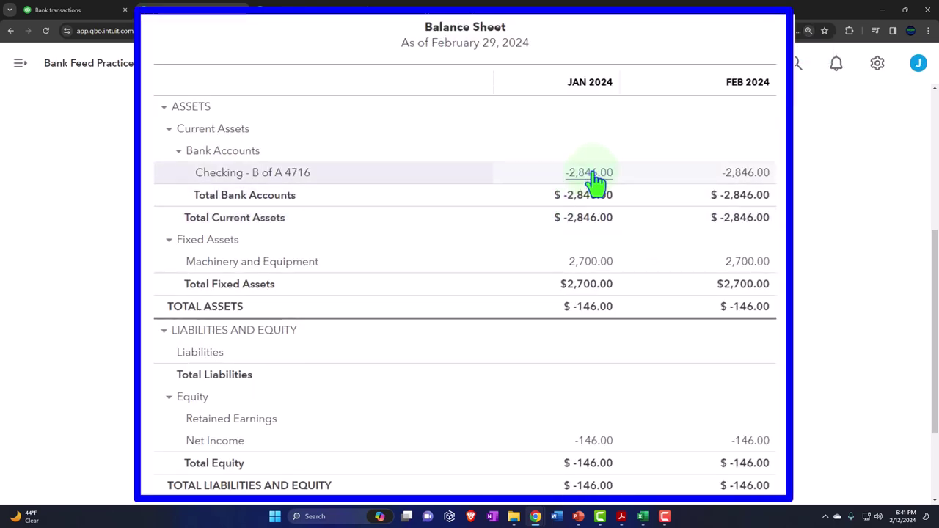
left_click(594, 173)
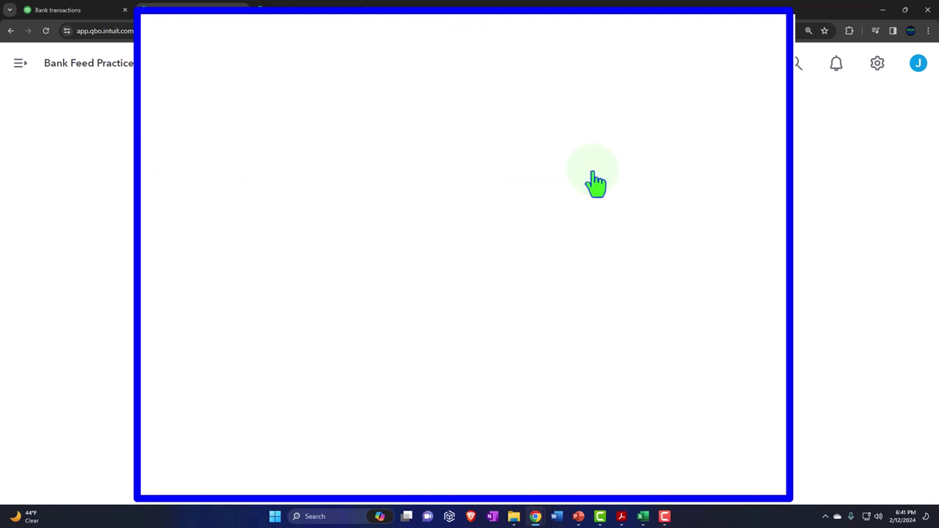
key("ctrl+minus")
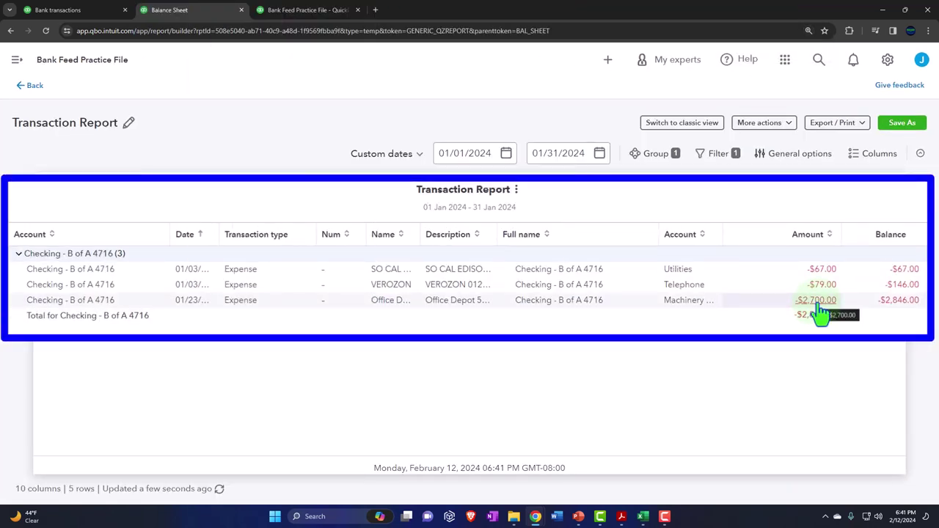
left_click(36, 88)
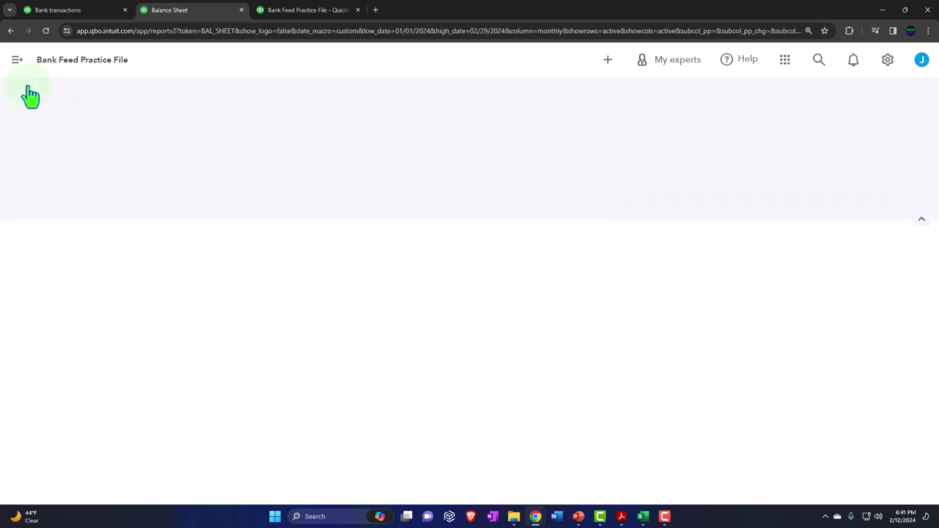
Switch to the January - February 2024 Profit and Loss report and examine its expense lines and net income.
left_click(308, 10)
scroll(484, 268, "up", 2)
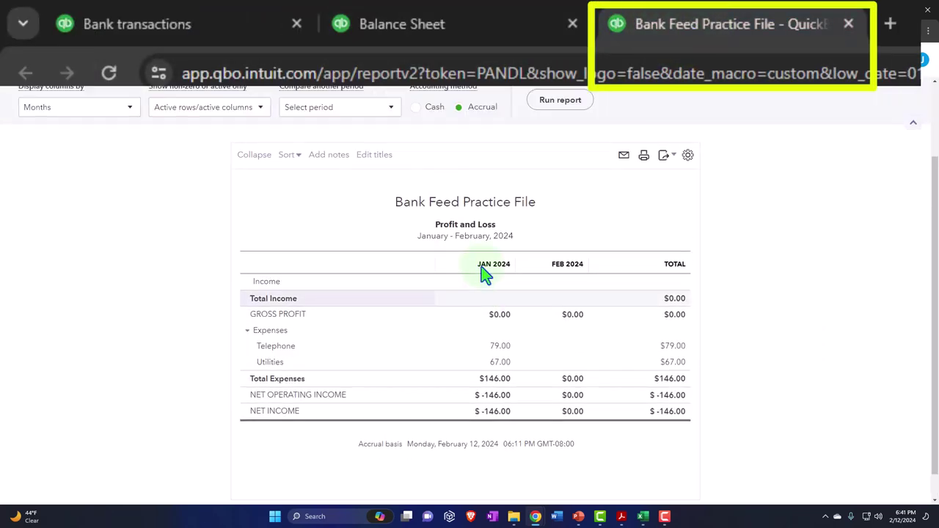
scroll(140, 380, "down", 1)
key("ctrl+plus")
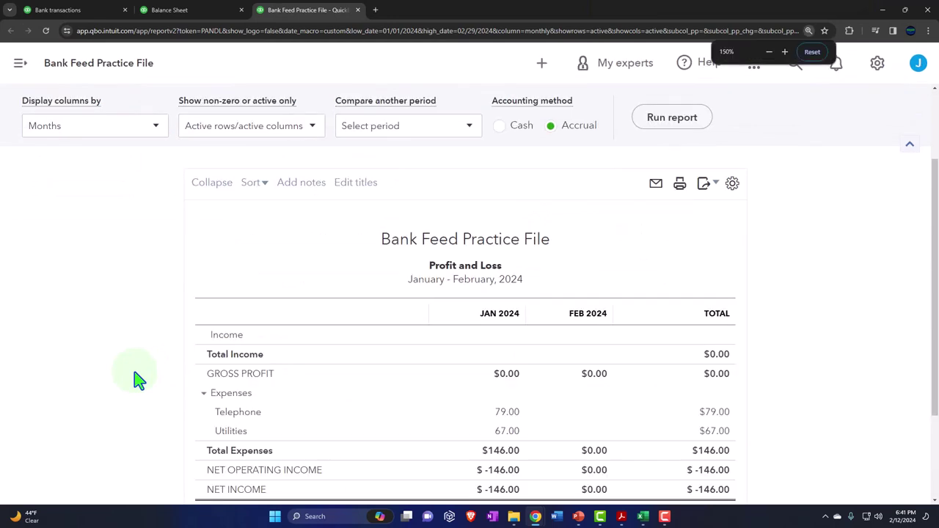
key("ctrl+plus")
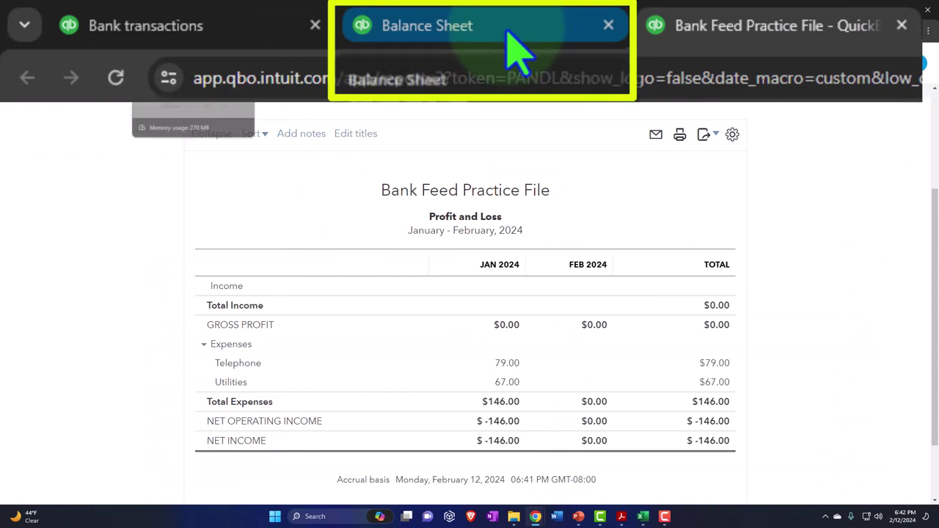
On the Balance Sheet, collapse and re-expand the ASSETS section to compare total assets with total liabilities and equity.
left_click(191, 10)
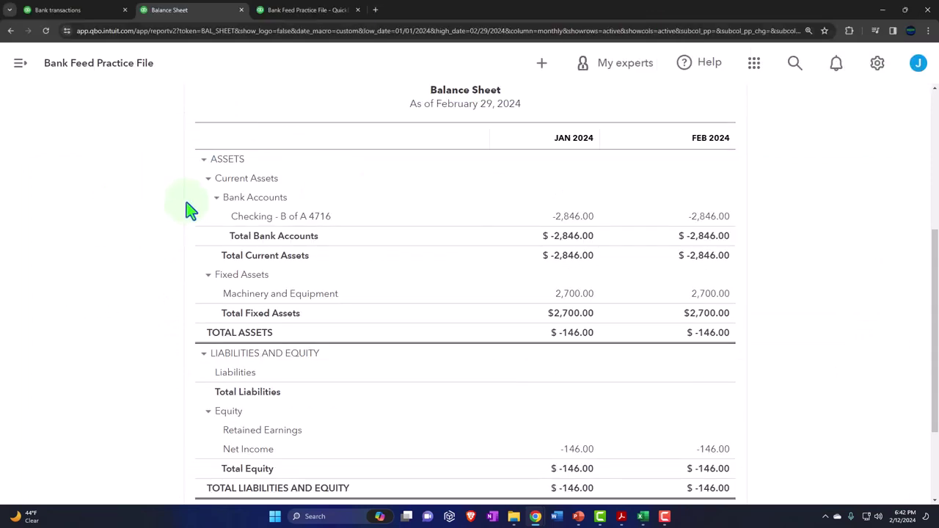
left_click(202, 160)
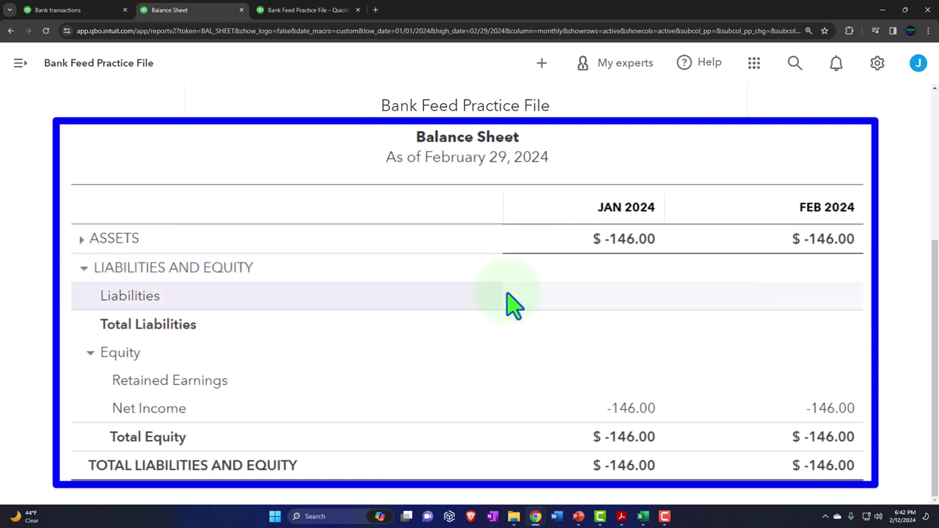
left_click(83, 242)
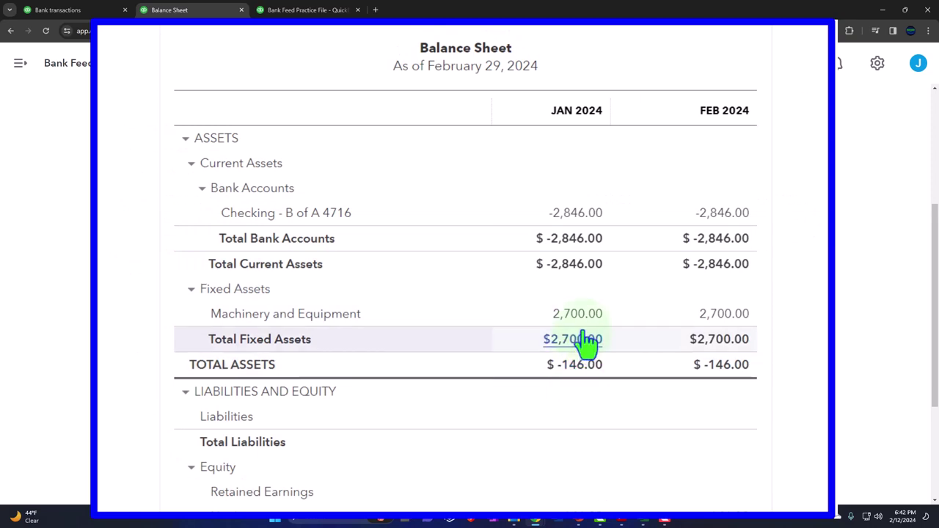
left_click(182, 139)
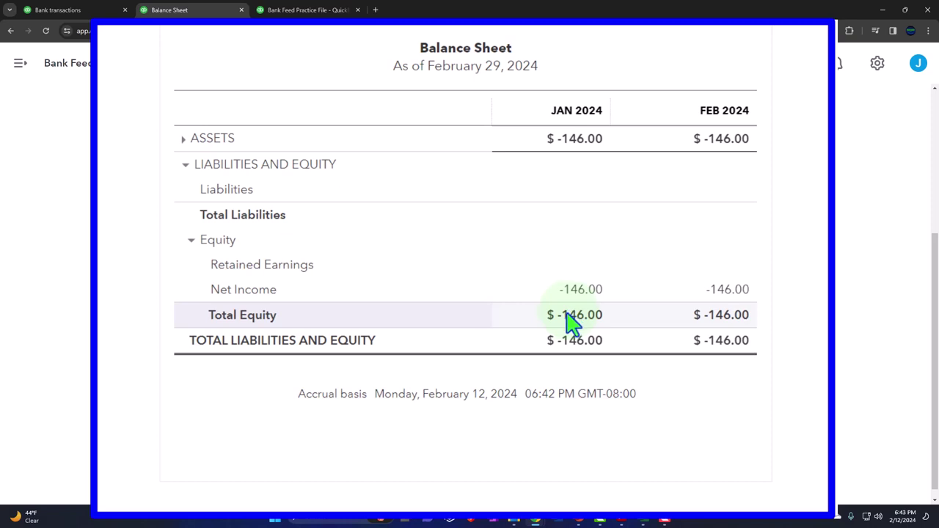
left_click(183, 139)
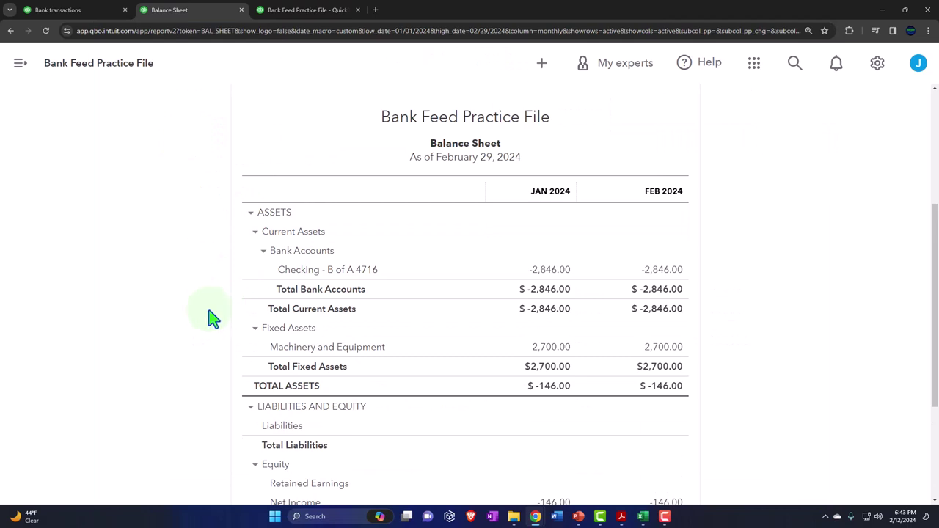
scroll(183, 315, "down", 2)
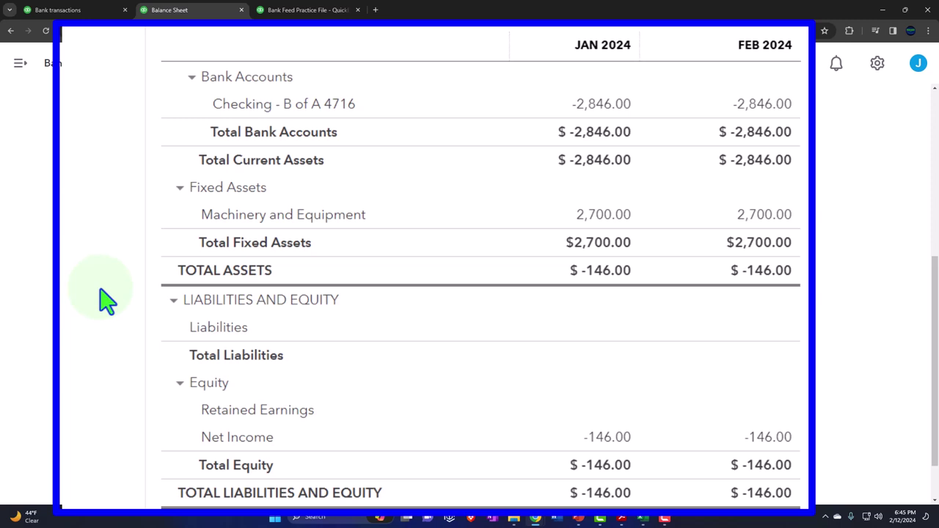
Duplicate the Profit and Loss report into a new browser tab.
left_click(320, 10)
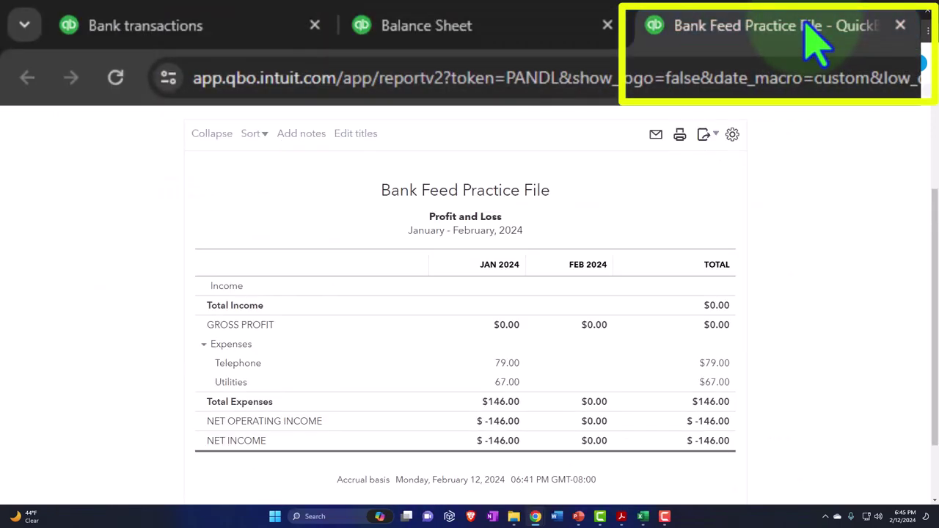
right_click(808, 37)
left_click(369, 193)
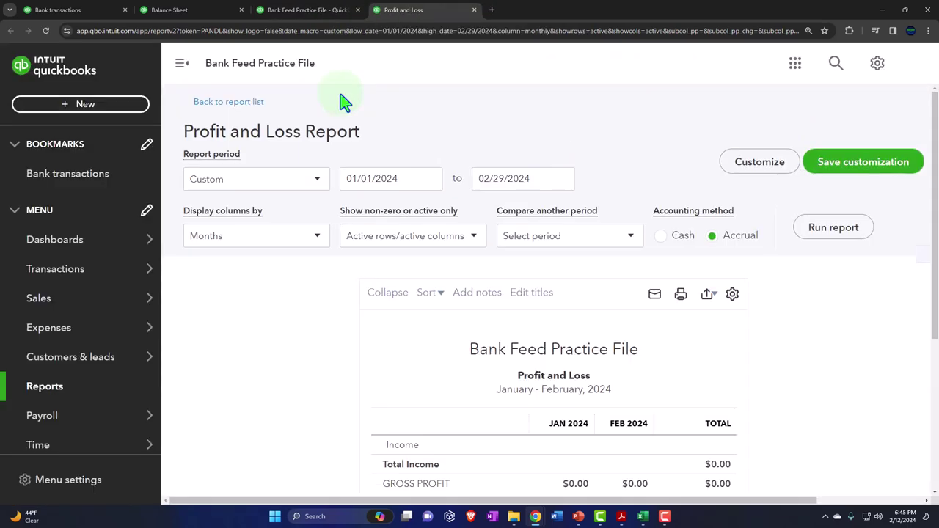
scroll(283, 182, "down", 3)
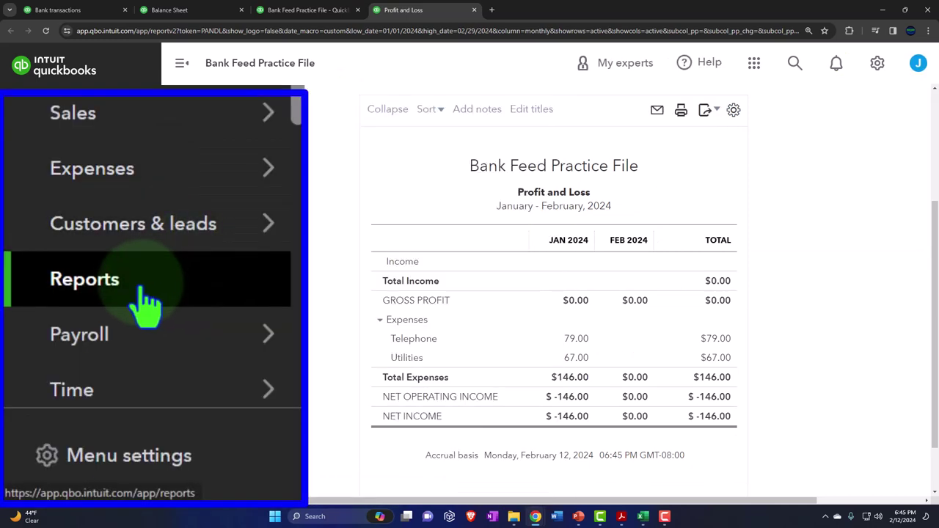
In the duplicated tab, find the Trial Balance in the report list and open it.
left_click(71, 389)
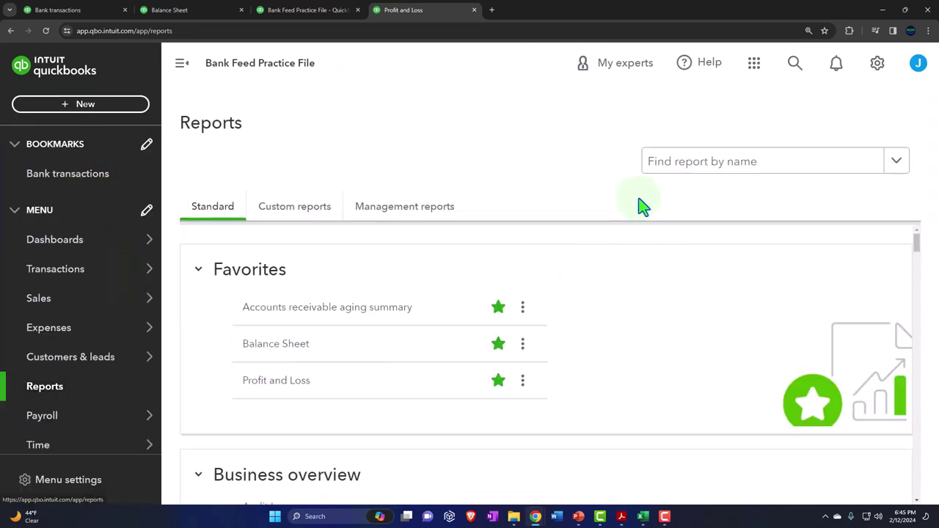
left_click(680, 163)
type("tru")
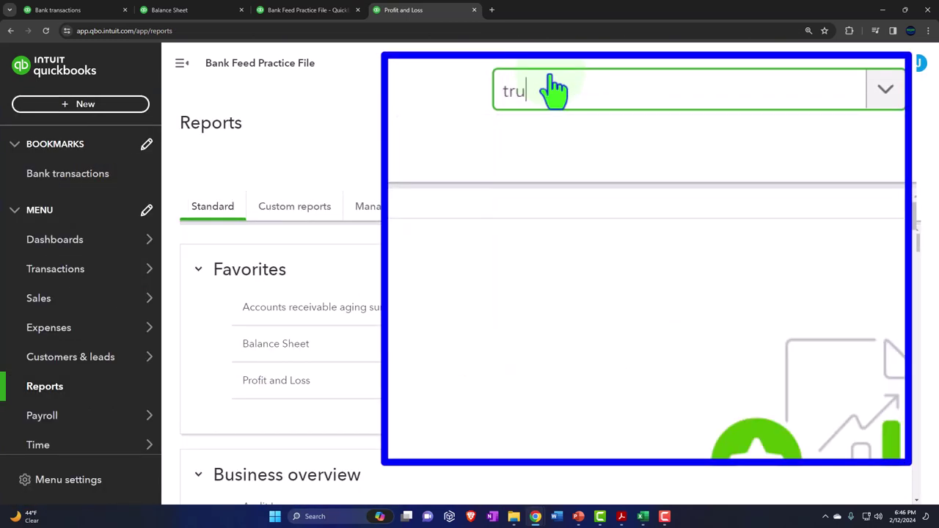
key("BackSpace")
type("ia")
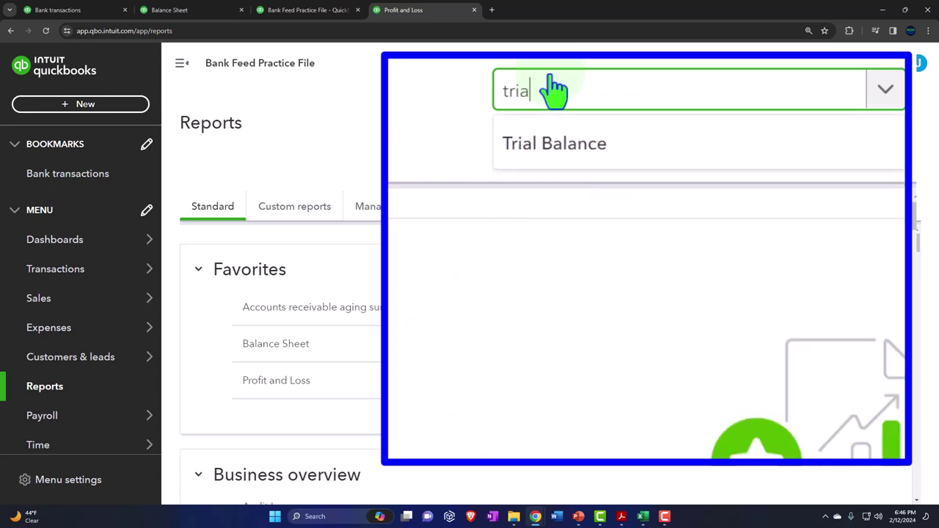
key("Down")
key("Return")
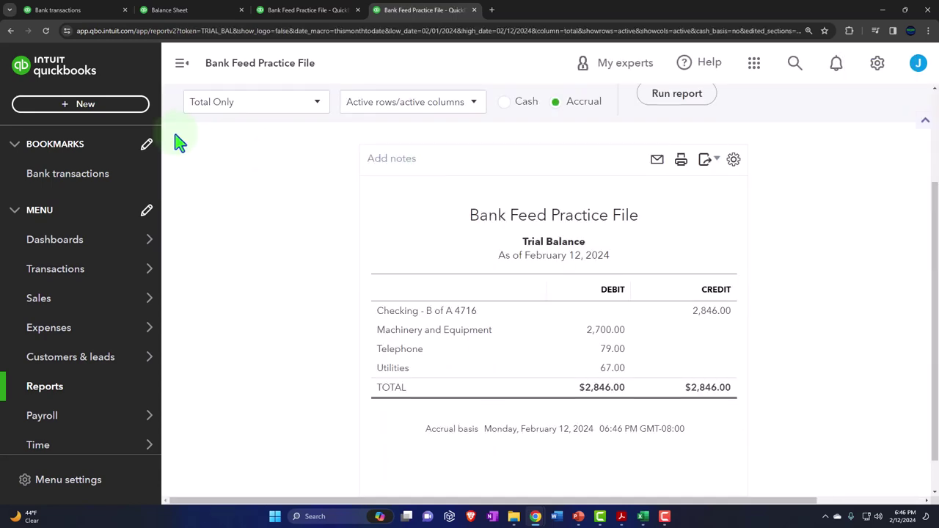
Run the Trial Balance for 01/01/2024 to 02/29/2024 with the navigation menu collapsed, and examine its debit and credit balances.
left_click(178, 64)
scroll(138, 248, "up", 2)
left_click(242, 178)
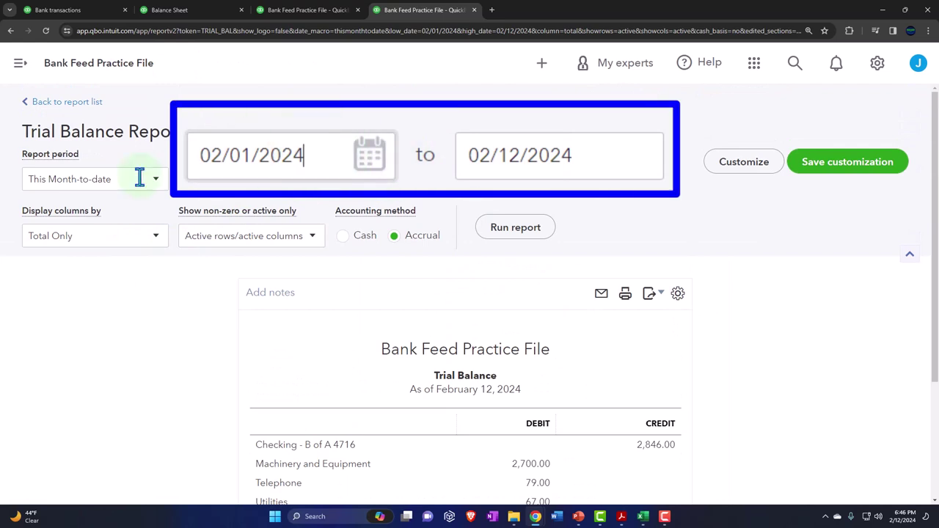
type("00")
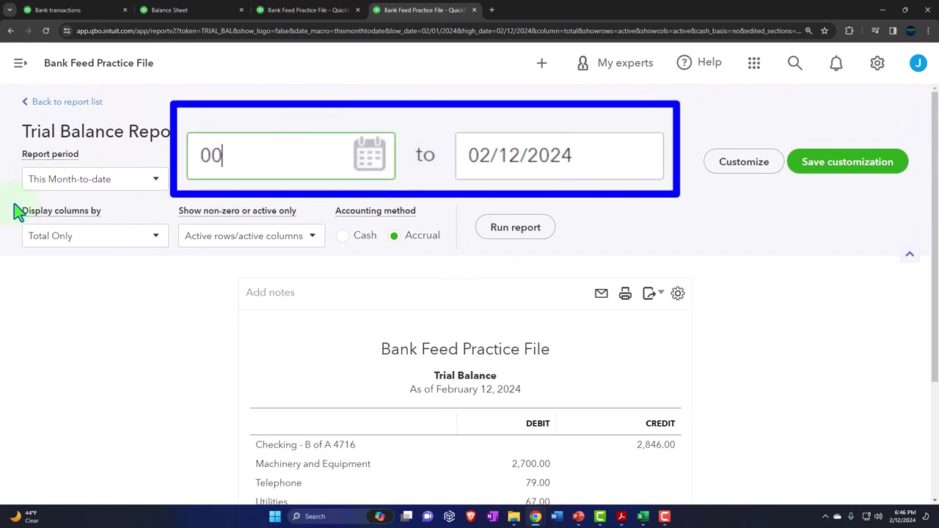
key("BackSpace")
type("1/01/2024")
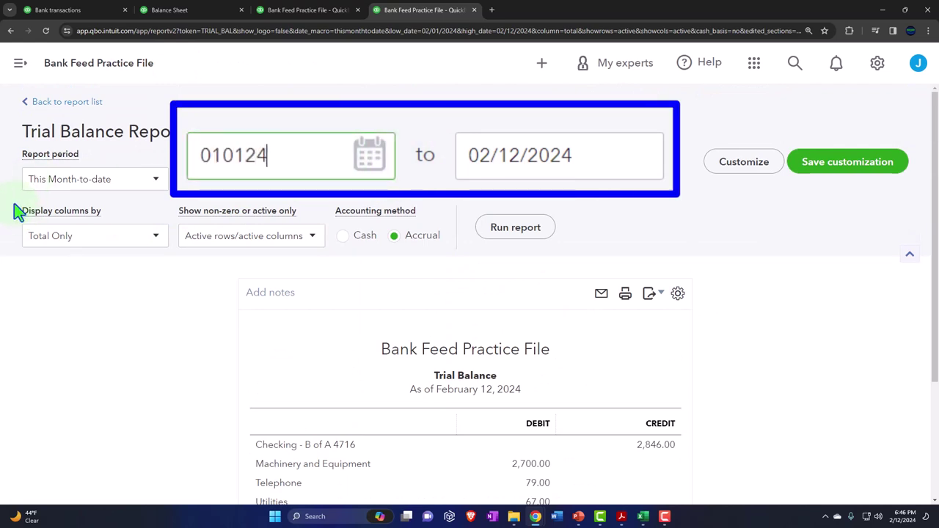
key("Tab")
type("022924")
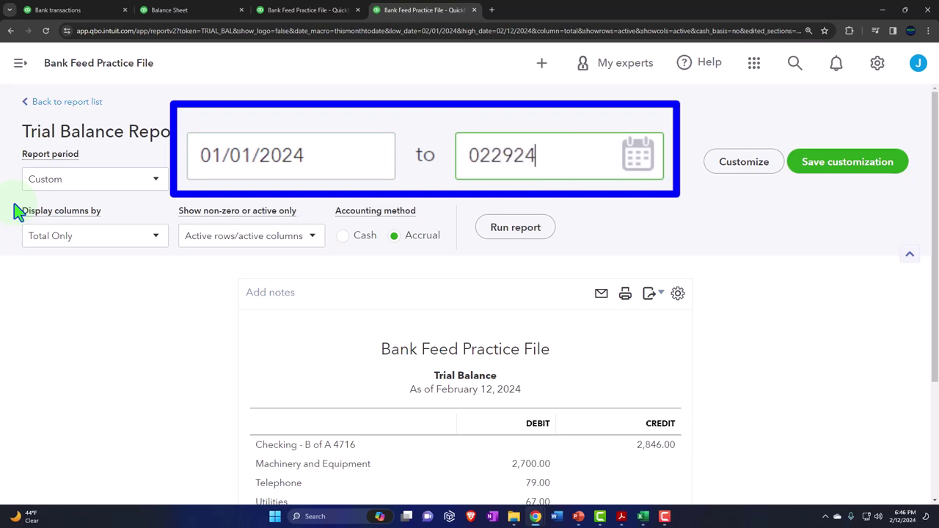
key("Tab")
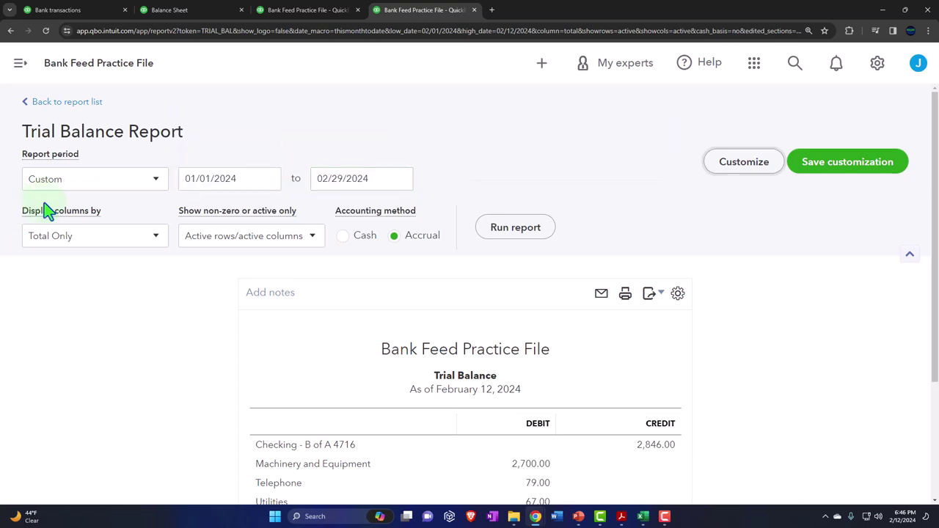
left_click(517, 229)
scroll(189, 300, "down", 2)
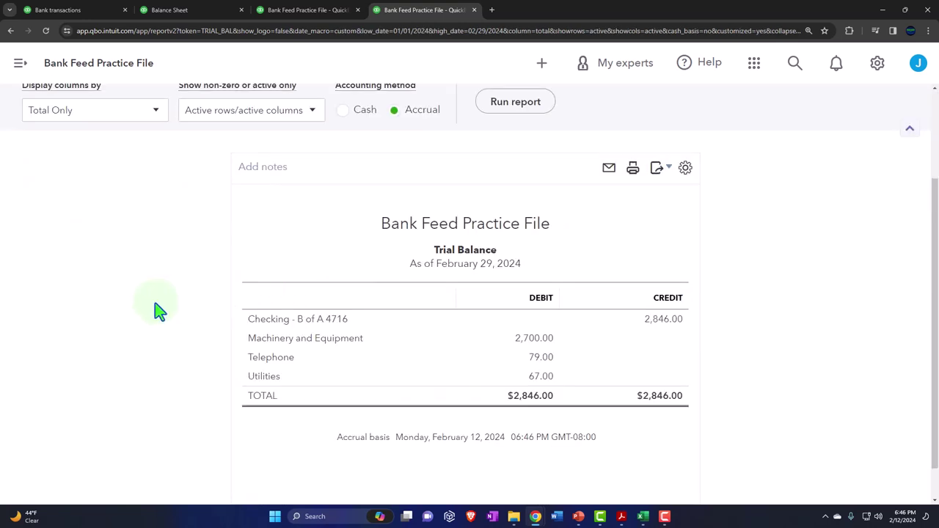
key("ctrl+plus")
key("ctrl+plus")
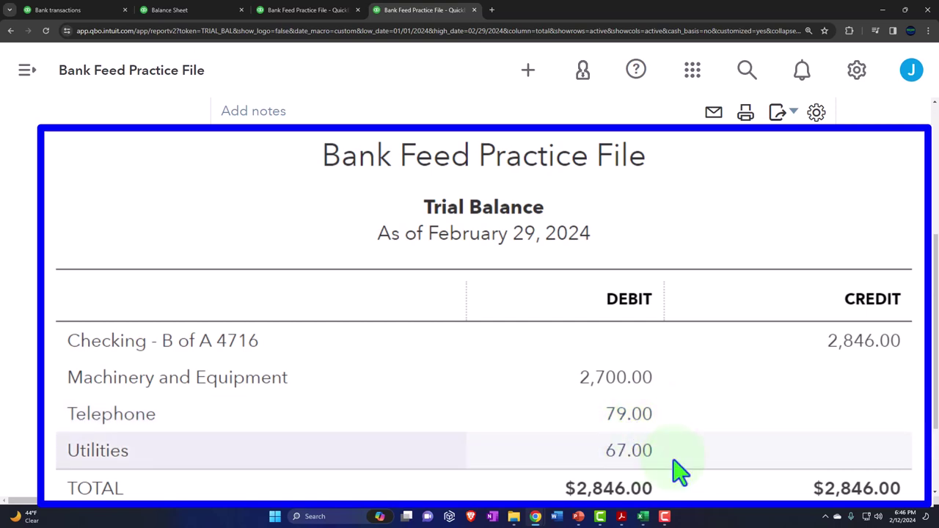
Rerun the Trial Balance with both start and end dates set to 01/01/2025 and examine the Retained Earnings line.
scroll(650, 388, "up", 4)
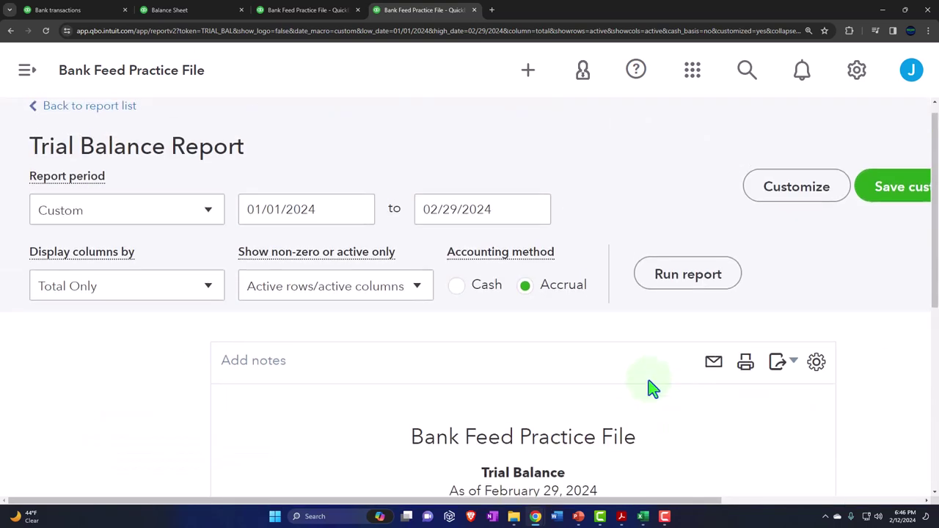
left_click(347, 172)
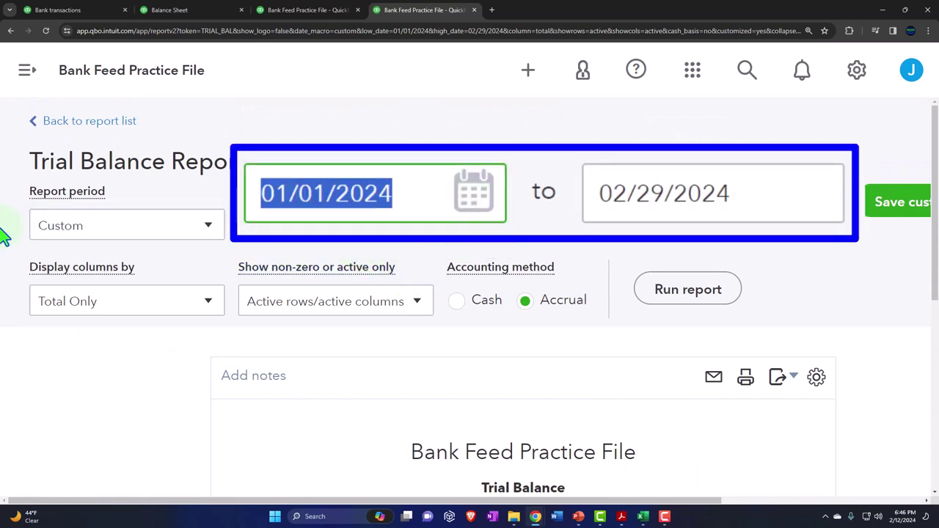
type("01012025")
key("Tab")
type("01/")
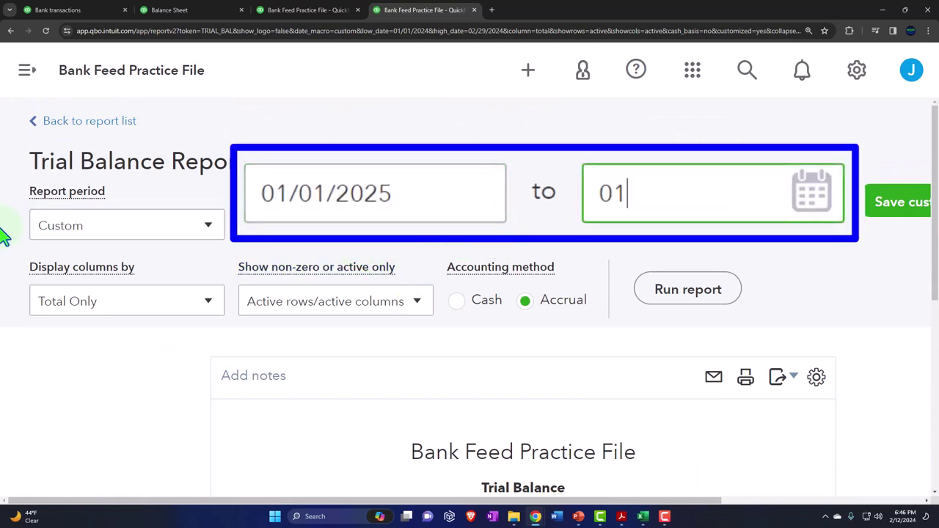
type("01/2025")
key("Tab")
left_click(665, 288)
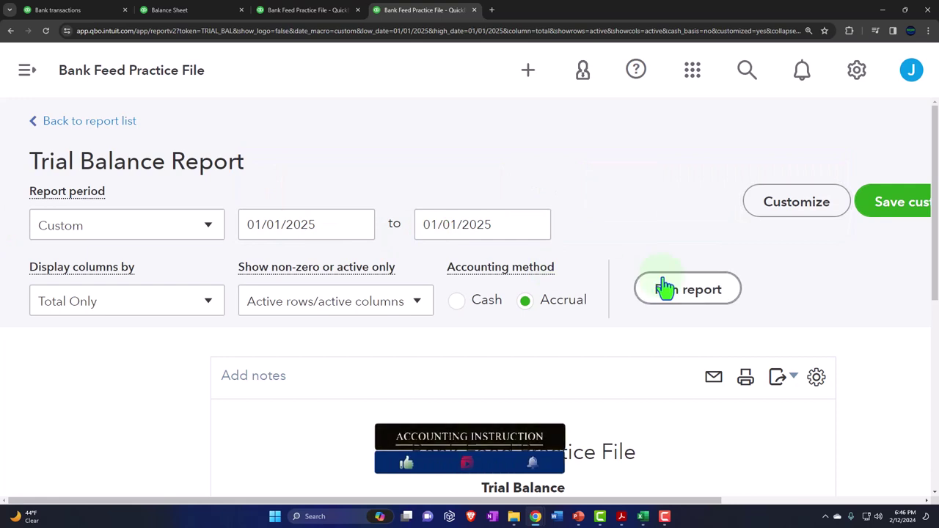
scroll(665, 288, "down", 4)
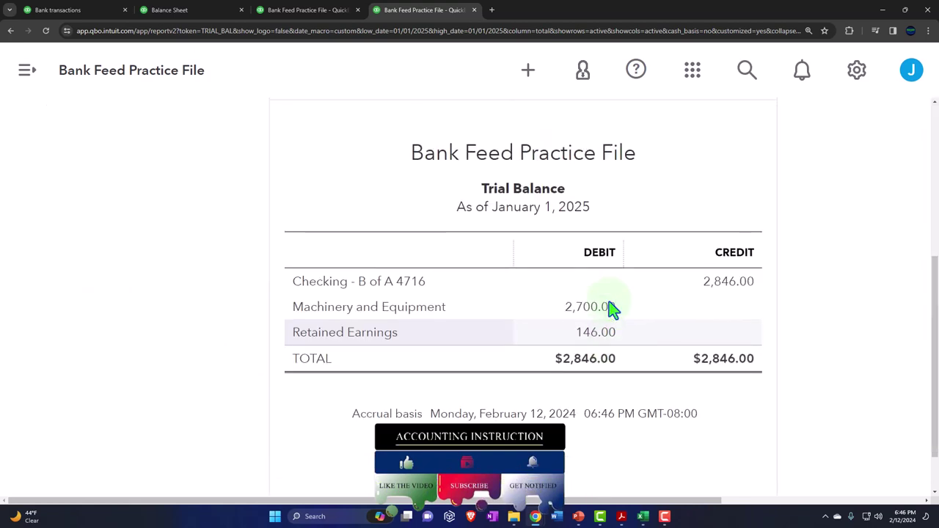
Rerun the Trial Balance for 01/01/2024 to 02/29/2024 and examine its account balances.
scroll(612, 308, "up", 5)
left_click(279, 220)
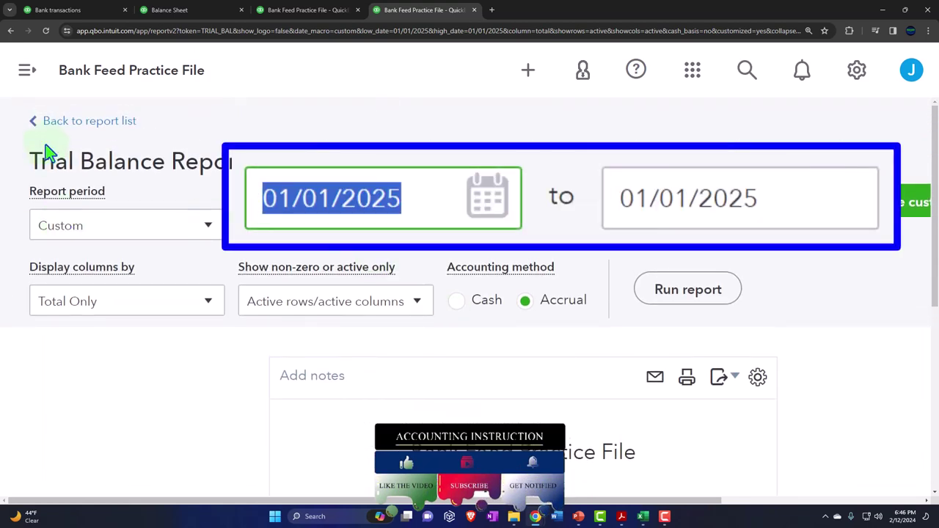
type("01012024")
key("Tab")
type("0")
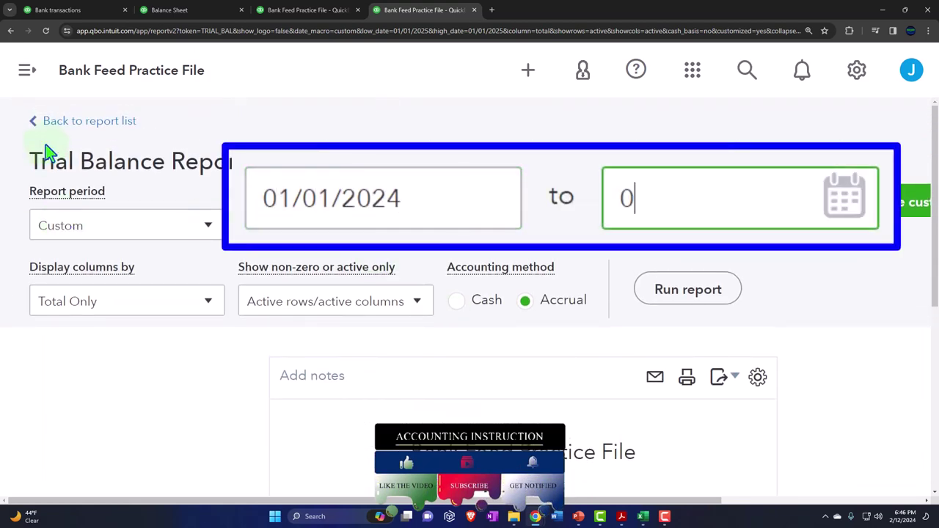
type("2/29/2024")
key("Tab")
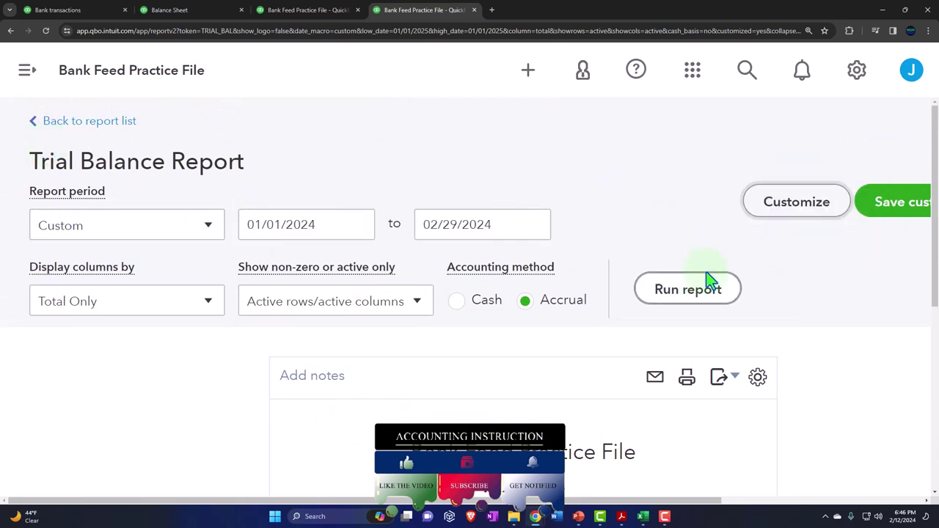
left_click(697, 293)
scroll(622, 318, "down", 4)
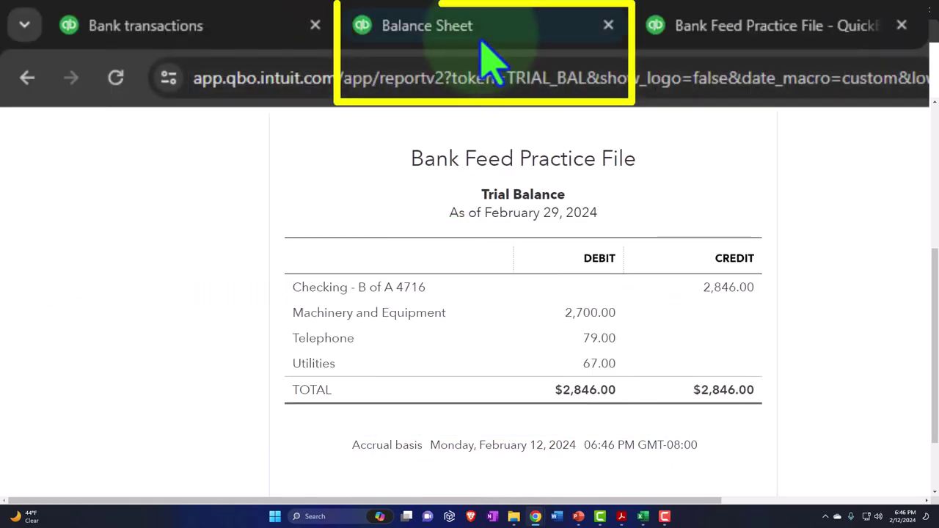
Review the Balance Sheet and the Profit and Loss report for comparison, and return to the Trial Balance.
left_click(172, 10)
scroll(201, 245, "down", 10)
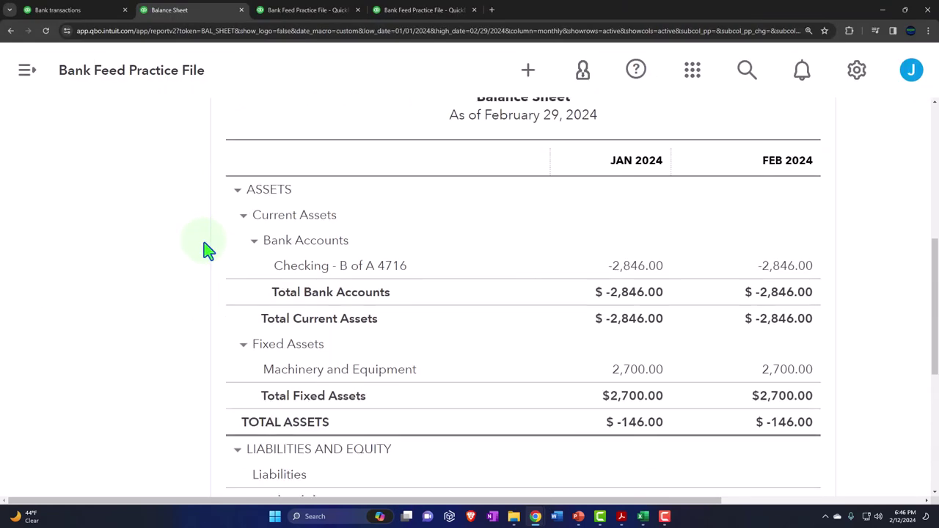
left_click(304, 9)
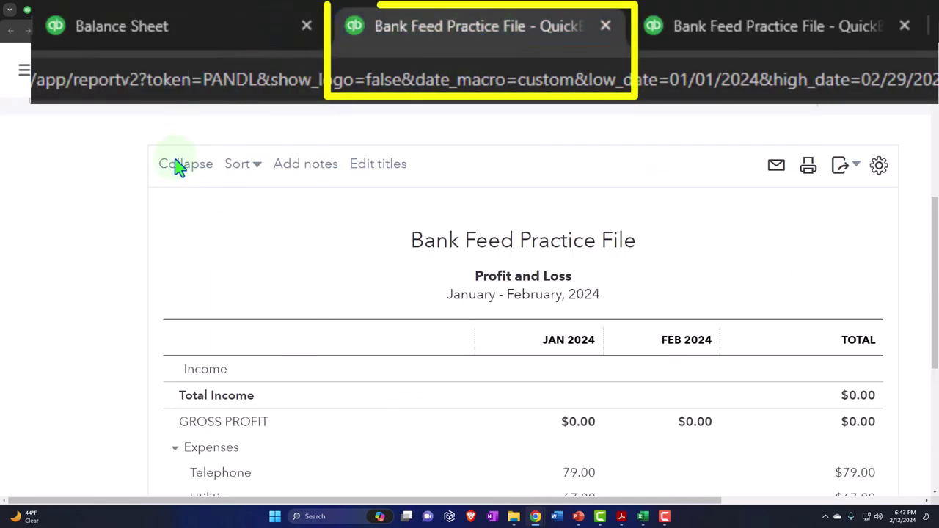
scroll(174, 198, "down", 1)
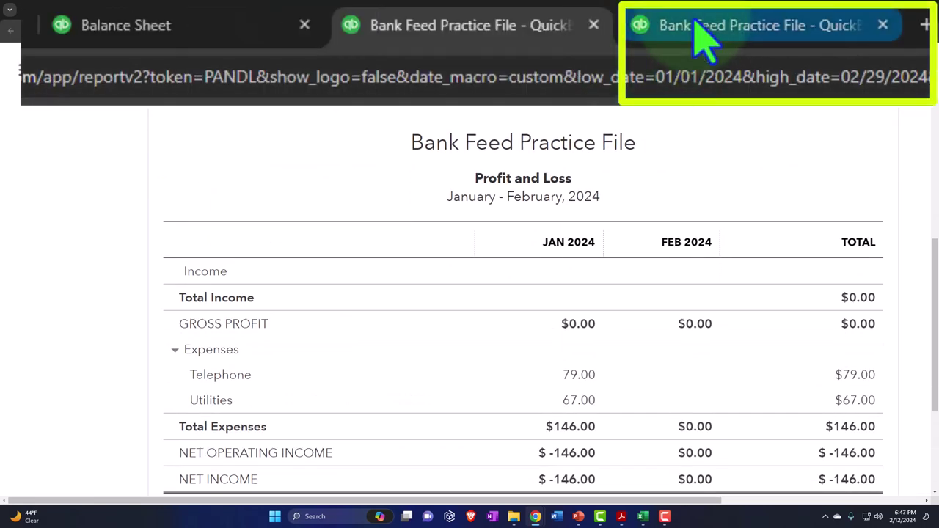
left_click(424, 10)
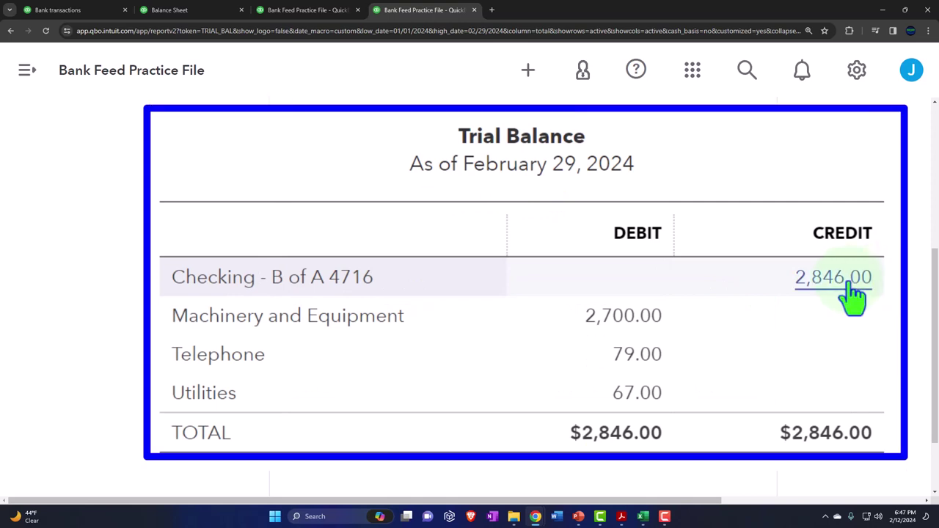
Inspect the transaction details behind the Checking and Telephone balances on the Trial Balance, returning to the report after each.
left_click(849, 292)
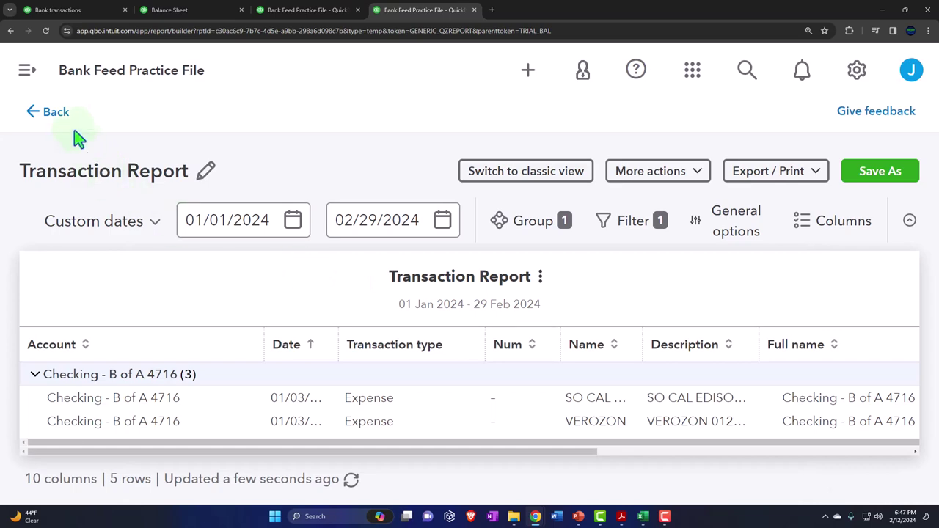
left_click(38, 112)
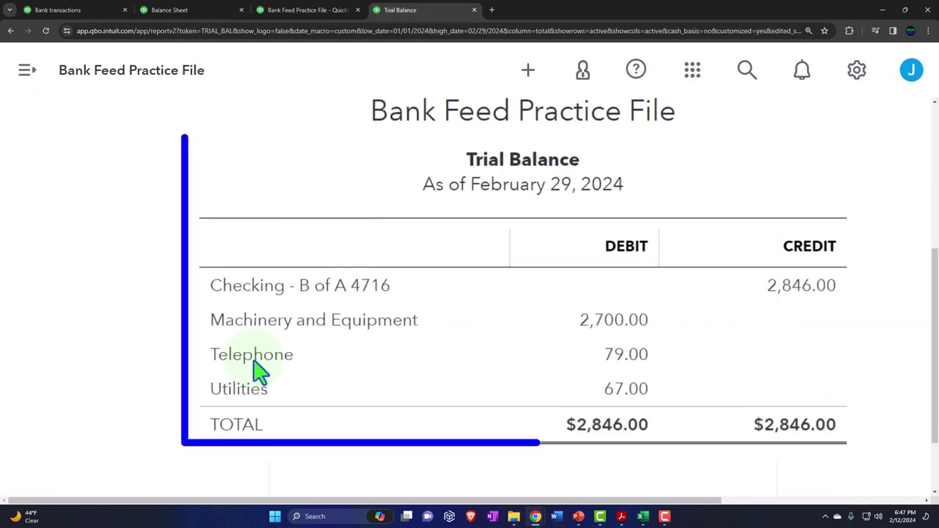
left_click(600, 339)
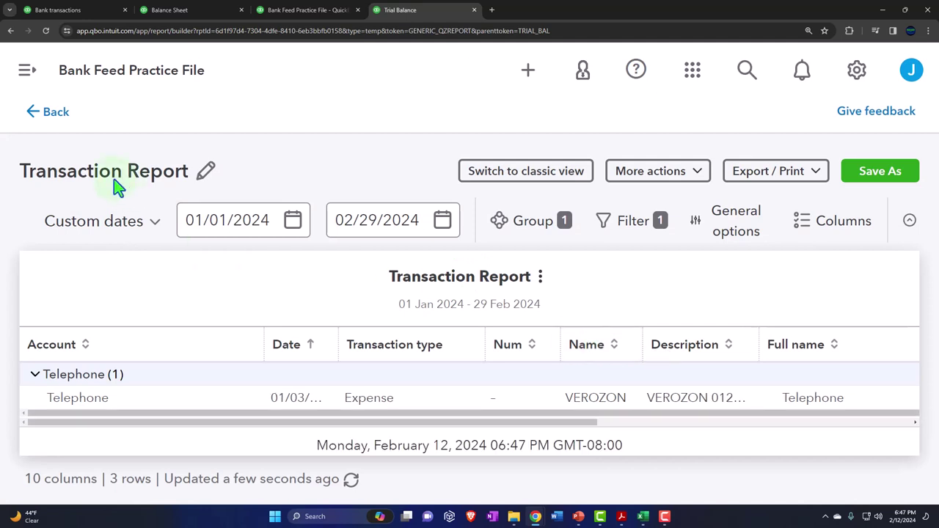
left_click(56, 114)
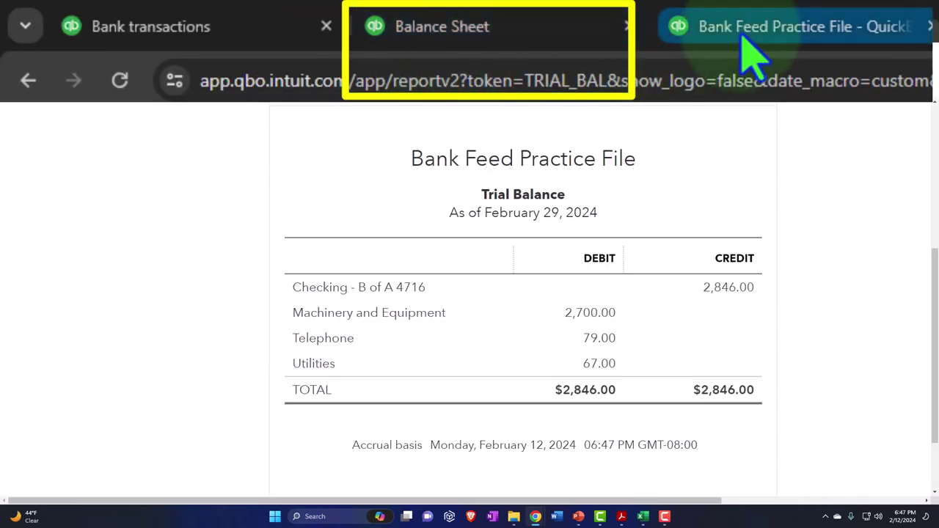